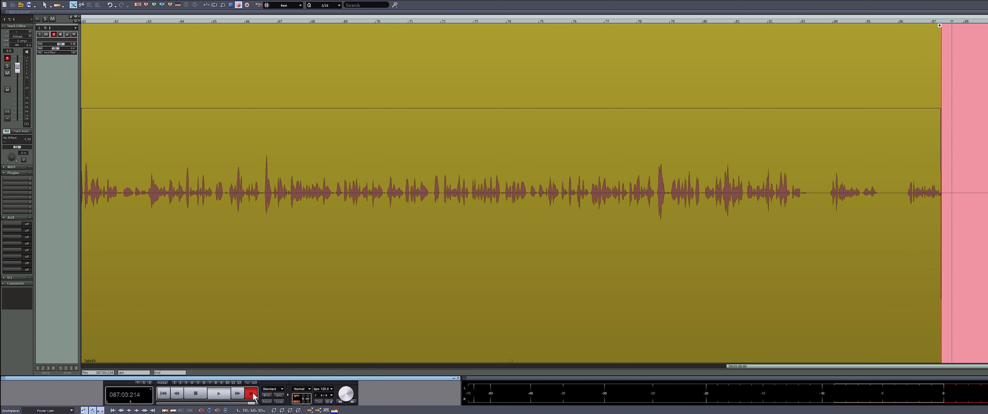
# Stop the vocal recording and delete the later take that starts at bar 33
pyautogui.click(252, 394)
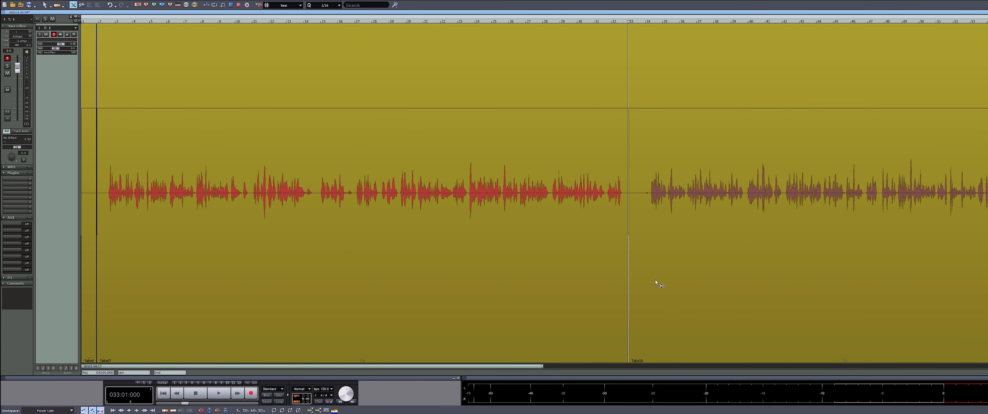
pyautogui.click(757, 310)
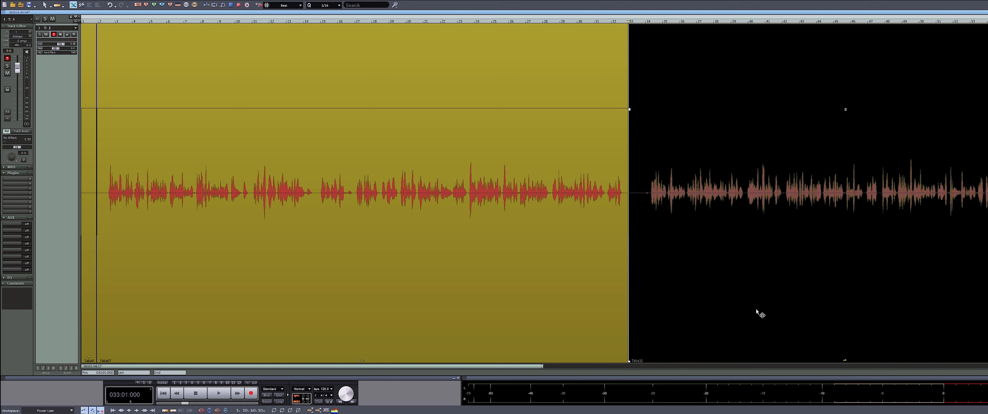
pyautogui.press('Delete')
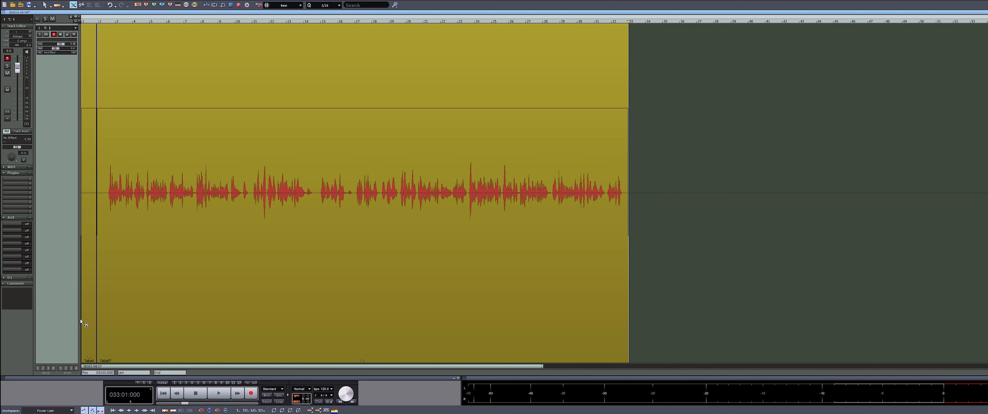
# Delete the short clip at the start of the track and move the remaining take back to the timeline's beginning
pyautogui.click(91, 321)
pyautogui.press('Delete')
pyautogui.moveTo(170, 321); pyautogui.dragTo(151, 320)
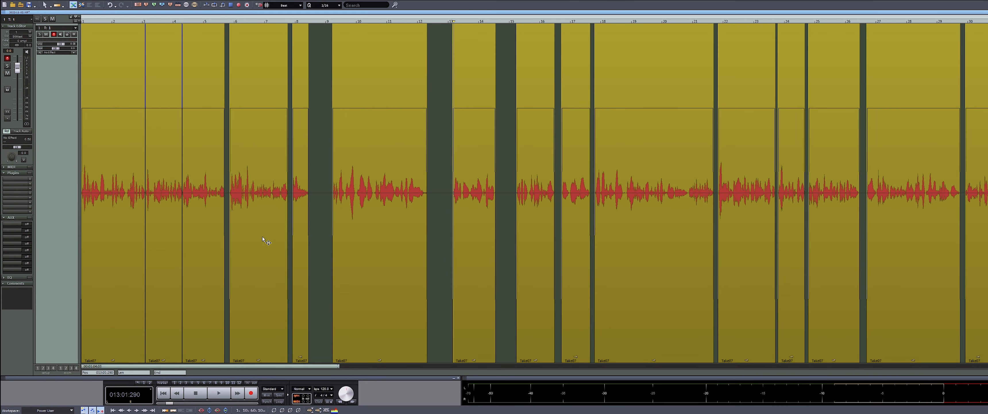
# Close the gaps between the cut vocal clips up to about bar 30, sliding each clip back against the preceding one
pyautogui.click(264, 262)
pyautogui.moveTo(265, 262); pyautogui.dragTo(290, 264)
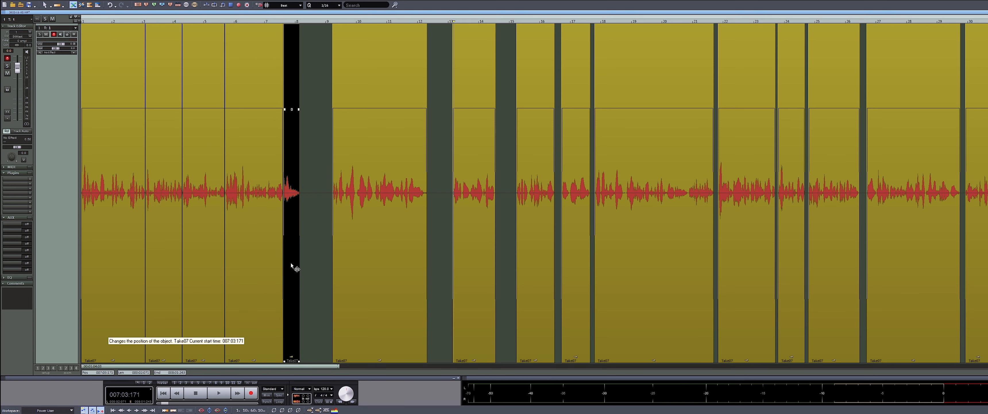
pyautogui.moveTo(356, 267); pyautogui.dragTo(328, 285)
pyautogui.moveTo(472, 297); pyautogui.dragTo(413, 302)
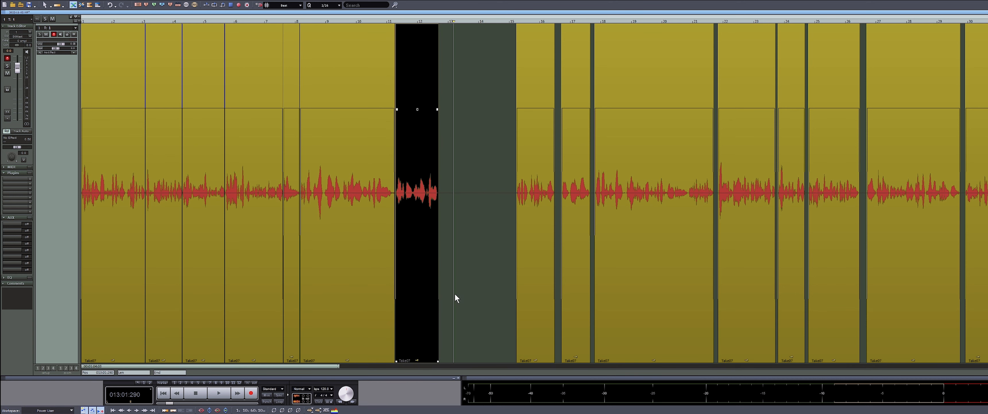
pyautogui.moveTo(523, 310); pyautogui.dragTo(451, 310)
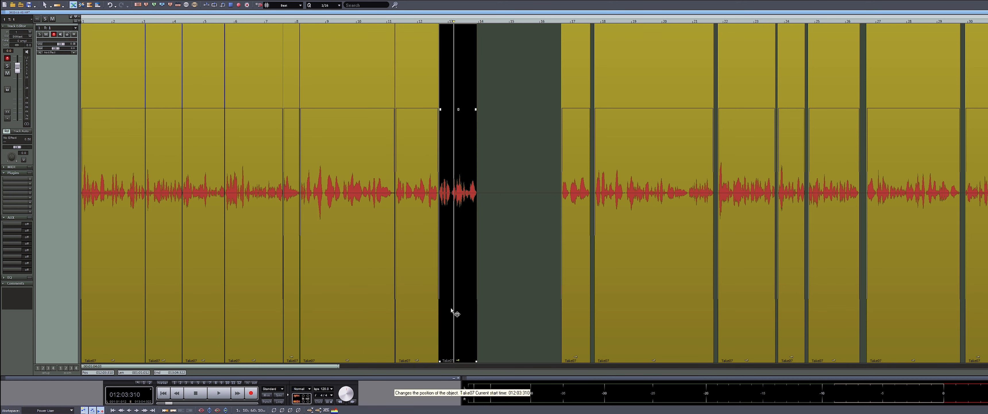
pyautogui.moveTo(573, 309); pyautogui.dragTo(489, 314)
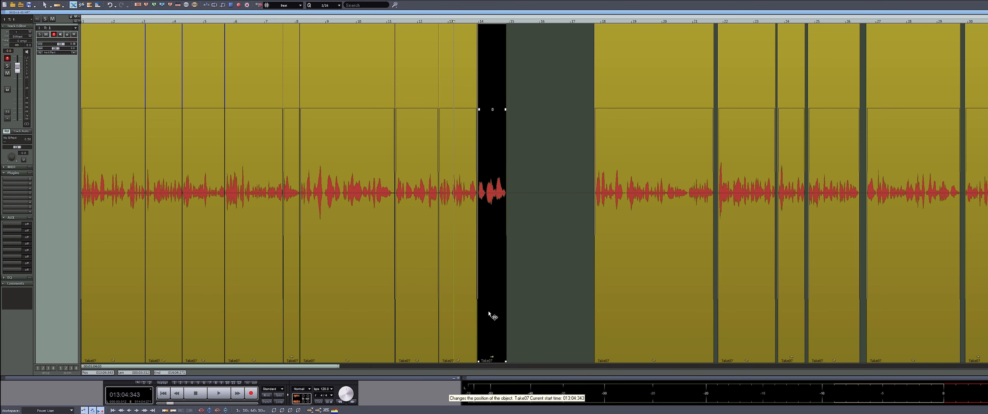
pyautogui.moveTo(627, 319); pyautogui.dragTo(535, 319)
pyautogui.moveTo(738, 306); pyautogui.dragTo(647, 307)
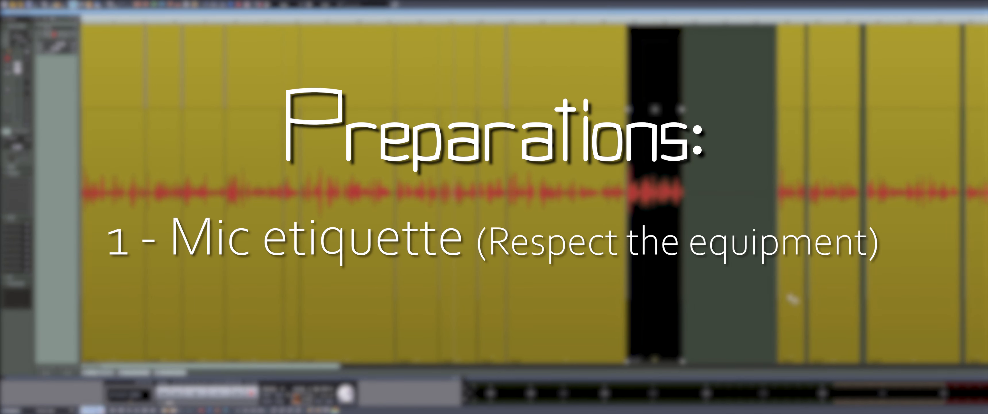
pyautogui.moveTo(791, 302); pyautogui.dragTo(698, 311)
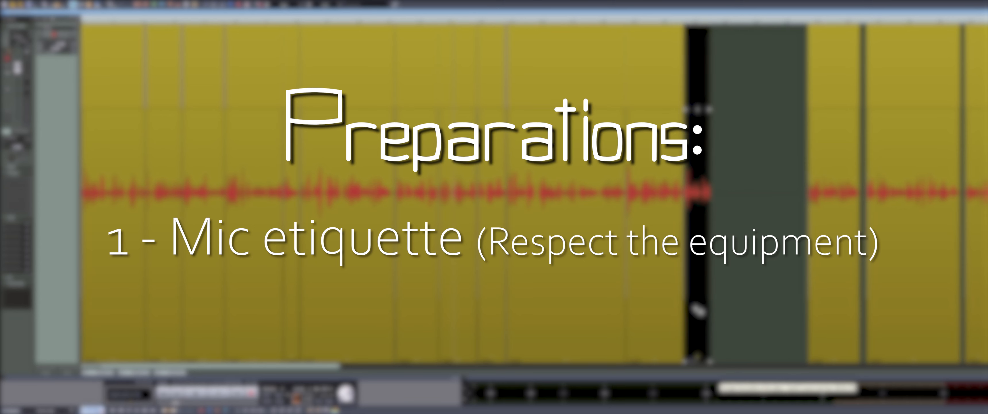
pyautogui.moveTo(839, 314); pyautogui.dragTo(743, 324)
pyautogui.moveTo(913, 303); pyautogui.dragTo(810, 306)
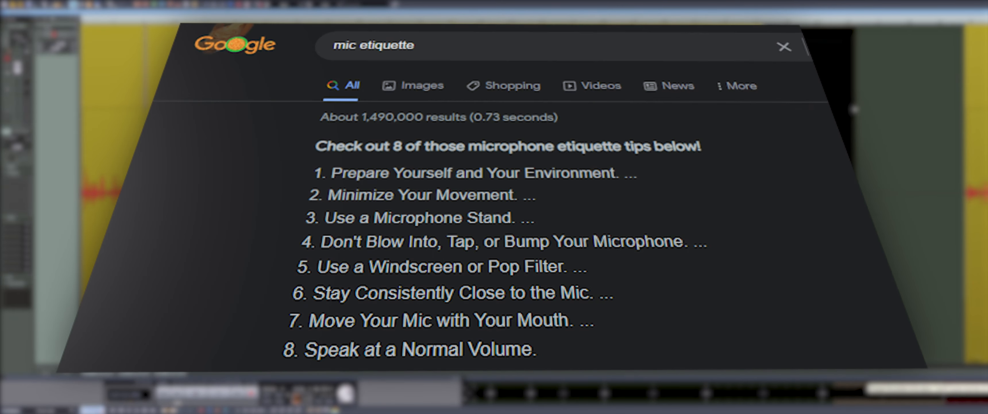
pyautogui.moveTo(977, 310); pyautogui.dragTo(871, 310)
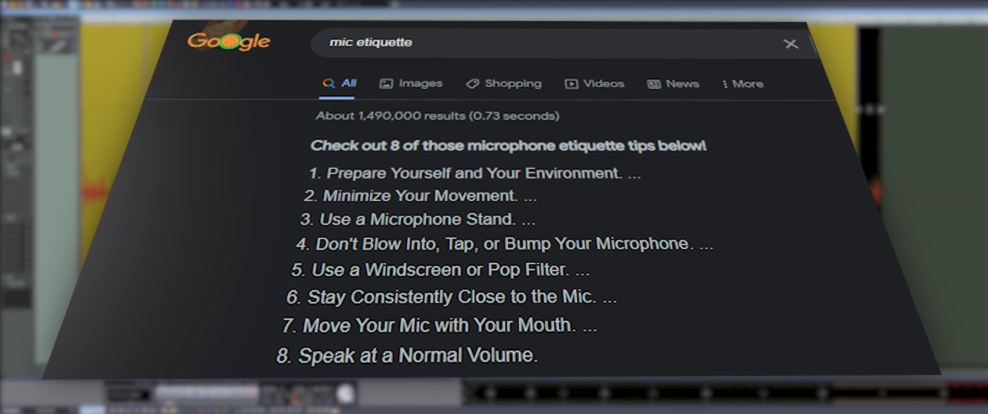
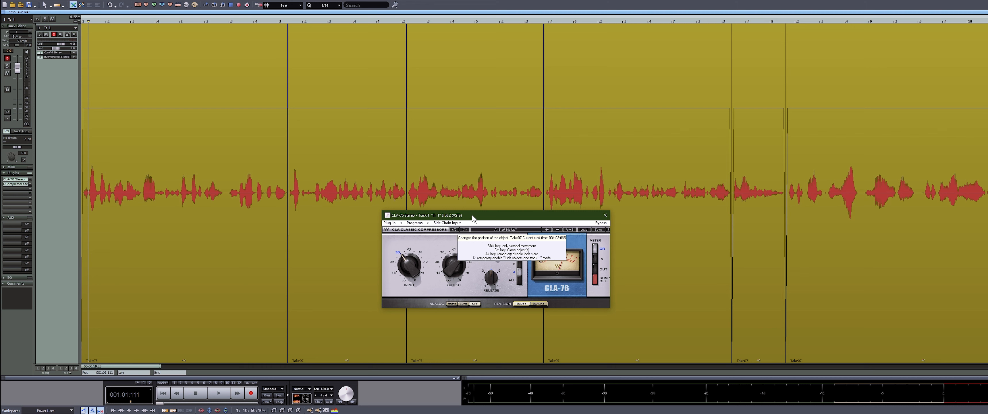
pyautogui.moveTo(472, 218); pyautogui.dragTo(359, 216)
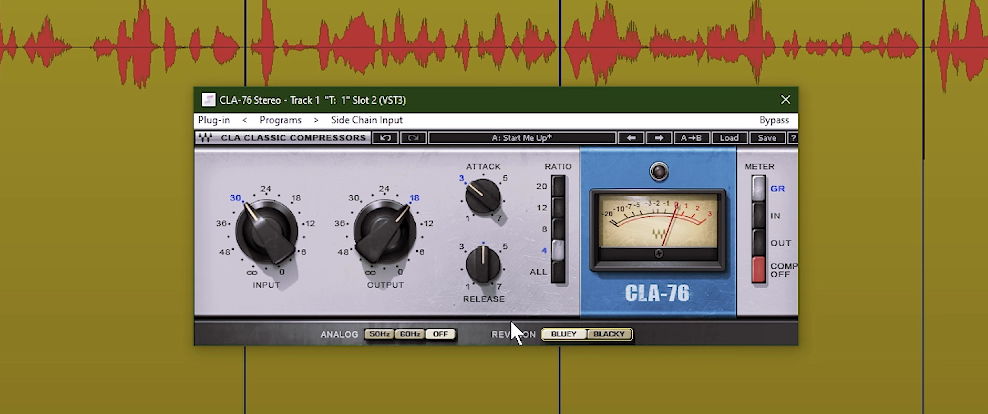
pyautogui.moveTo(524, 98); pyautogui.dragTo(586, 101)
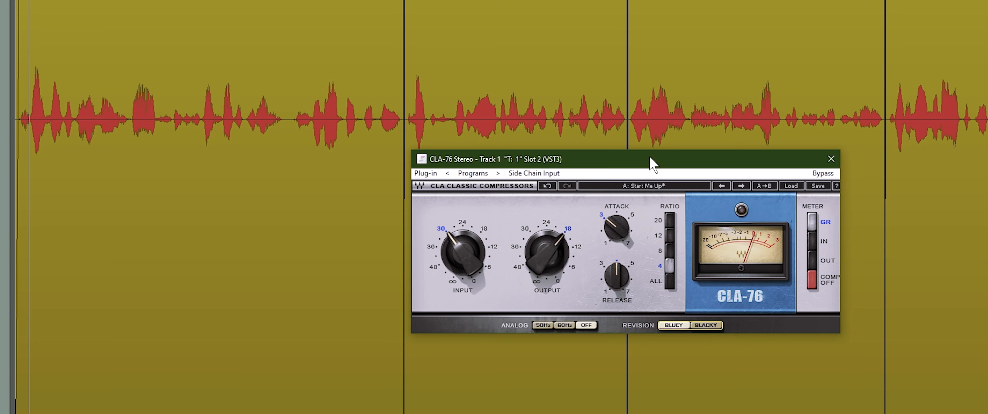
pyautogui.moveTo(653, 159); pyautogui.dragTo(686, 143)
pyautogui.moveTo(652, 213)
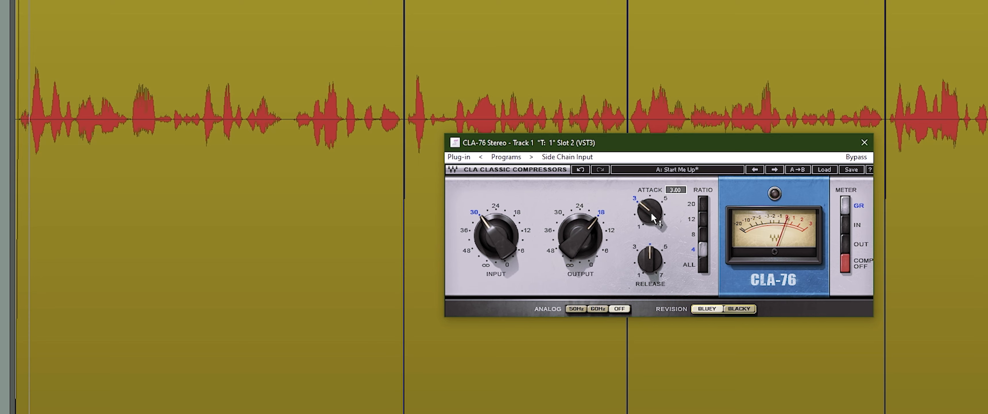
pyautogui.moveTo(665, 152); pyautogui.dragTo(702, 192)
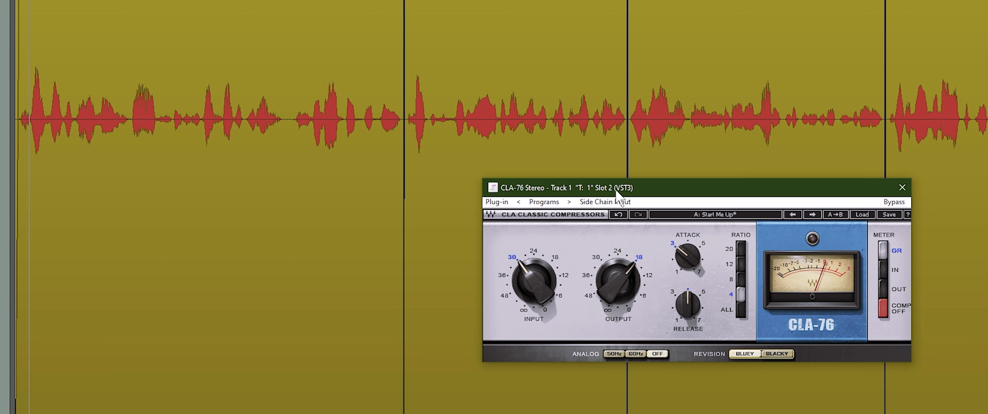
pyautogui.moveTo(622, 189); pyautogui.dragTo(626, 188)
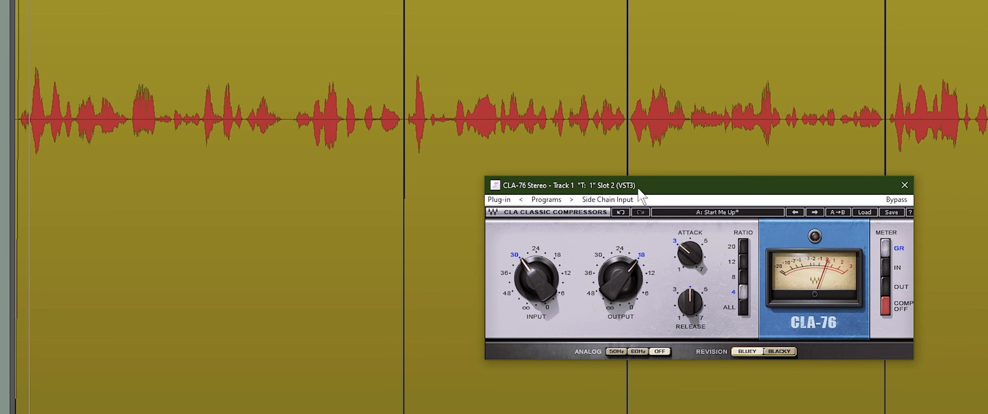
pyautogui.moveTo(656, 185); pyautogui.dragTo(652, 184)
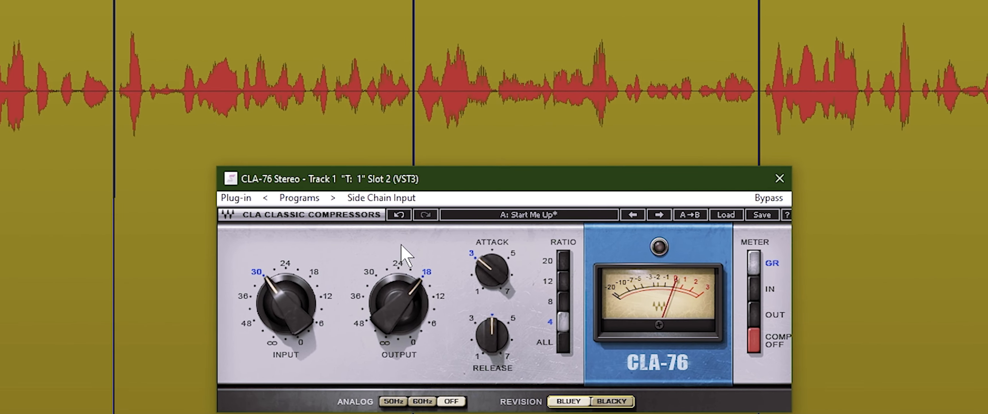
pyautogui.click(332, 198)
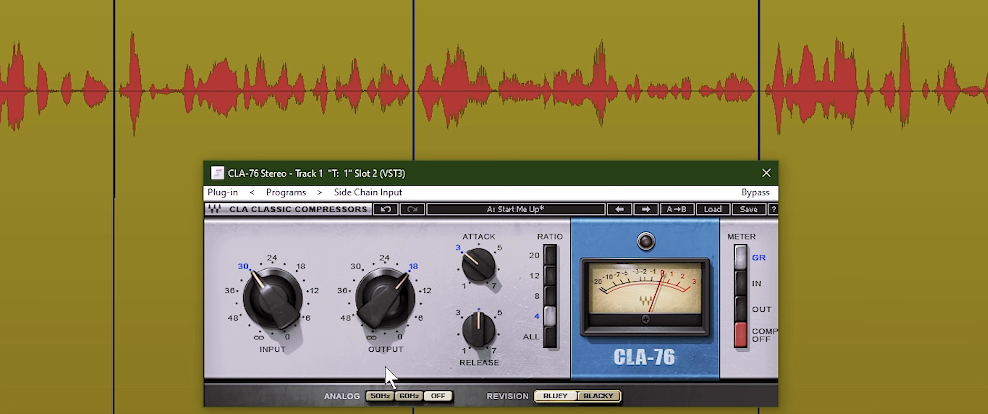
pyautogui.moveTo(470, 172); pyautogui.dragTo(461, 175)
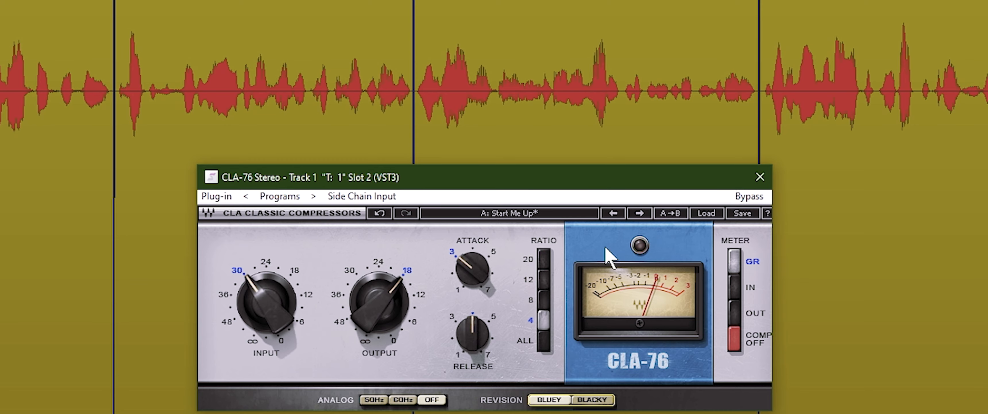
pyautogui.moveTo(473, 176); pyautogui.dragTo(461, 159)
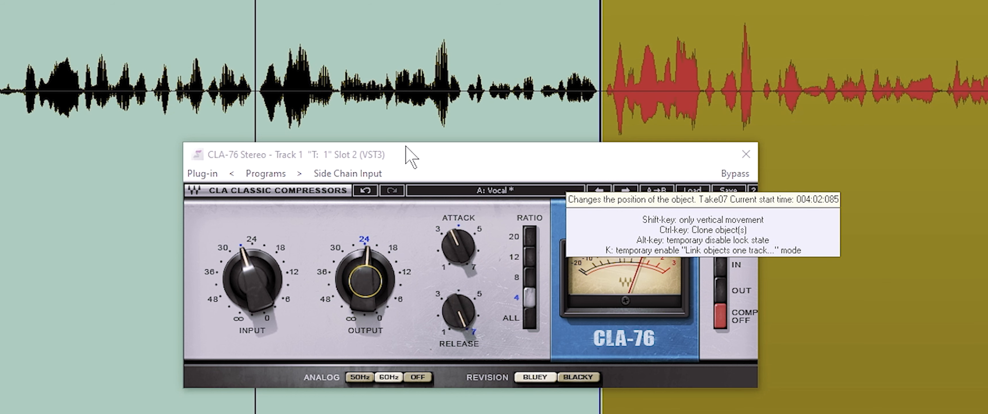
pyautogui.moveTo(400, 144); pyautogui.dragTo(400, 144)
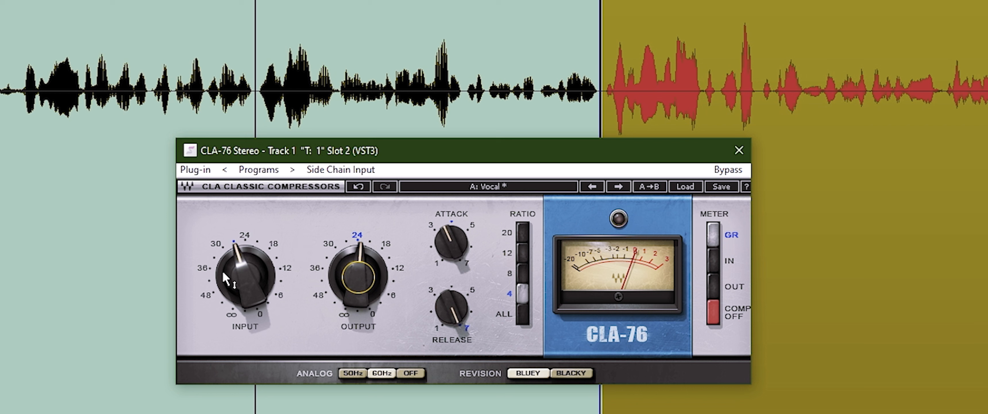
# Select the opening phrase of the next clip and fine-tune the CLA-76 input and output during playback, with output at -25.8
pyautogui.moveTo(372, 304)
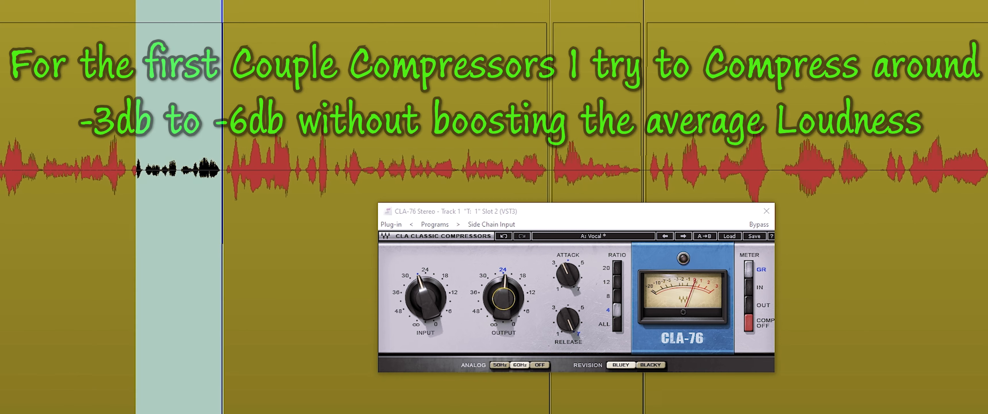
pyautogui.moveTo(243, 162); pyautogui.dragTo(385, 154)
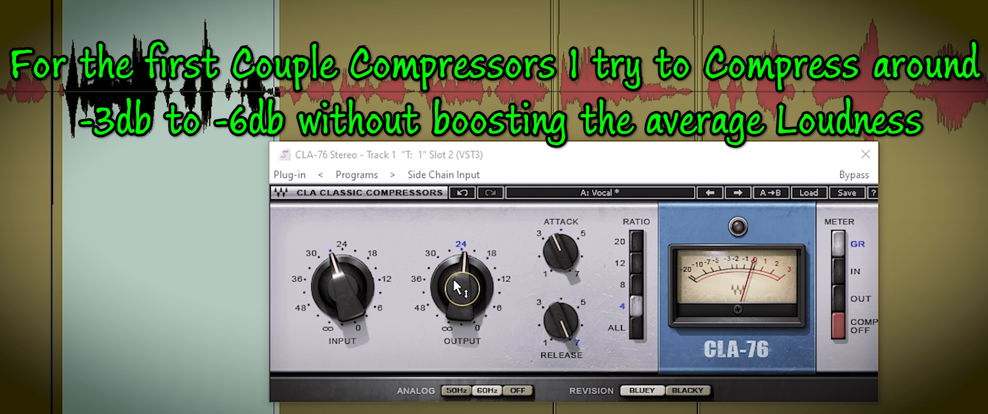
pyautogui.moveTo(463, 283); pyautogui.dragTo(463, 287)
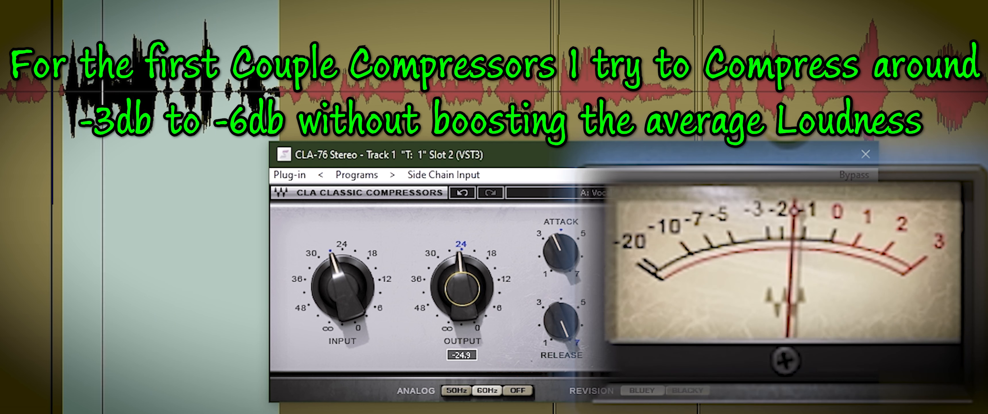
pyautogui.moveTo(339, 289); pyautogui.dragTo(339, 289)
pyautogui.moveTo(467, 293); pyautogui.dragTo(468, 295)
pyautogui.press('space')
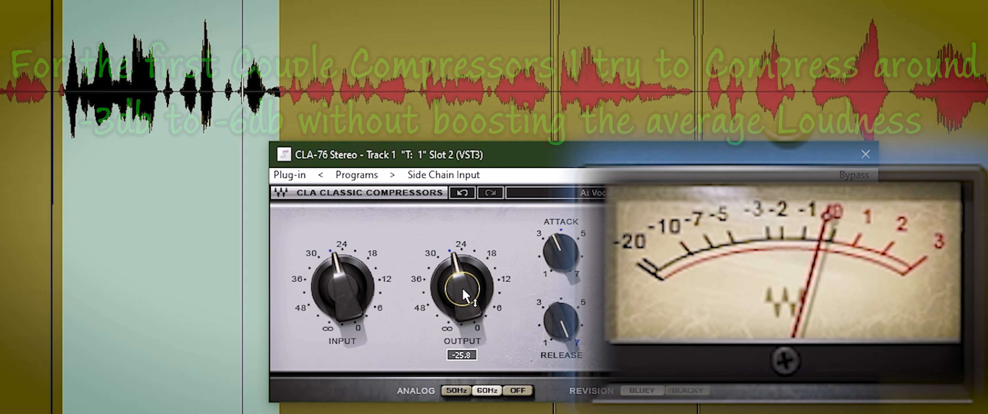
pyautogui.moveTo(615, 165)
pyautogui.mouseDown()
pyautogui.moveTo(607, 170)
pyautogui.moveTo(615, 178)
pyautogui.mouseUp()
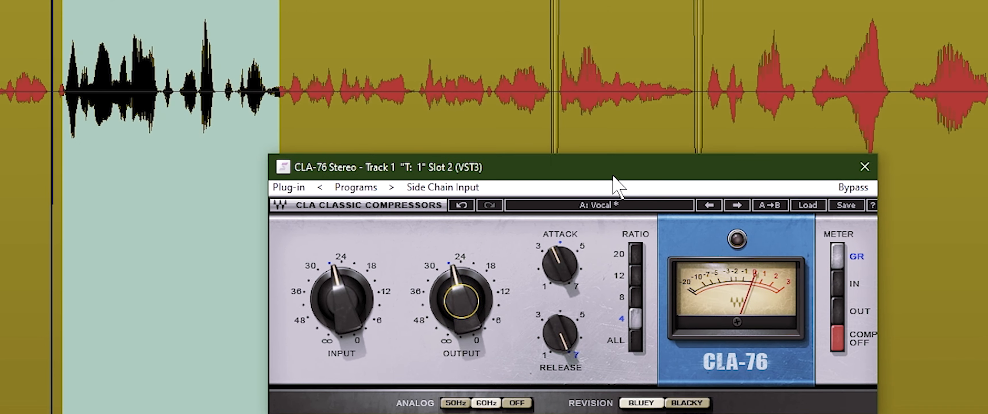
# Compare the selected phrase with the CLA-76 compressor bypassed and active, leaving the compressor active
pyautogui.click(868, 187)
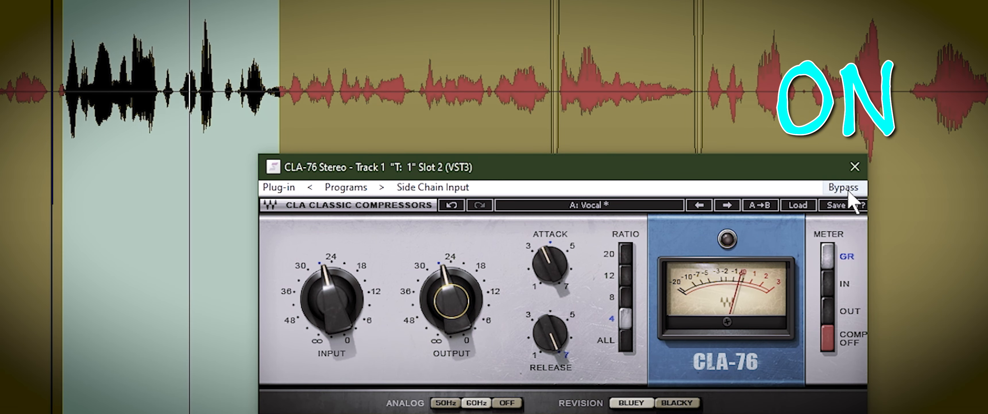
pyautogui.click(846, 189)
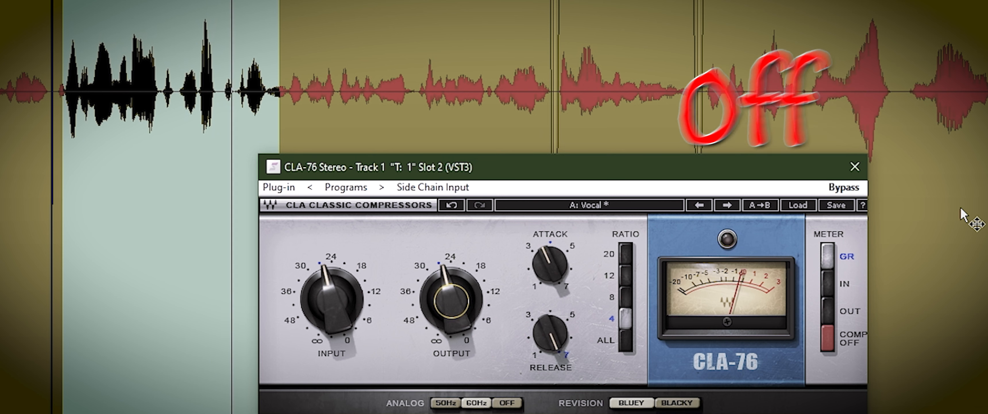
pyautogui.click(846, 188)
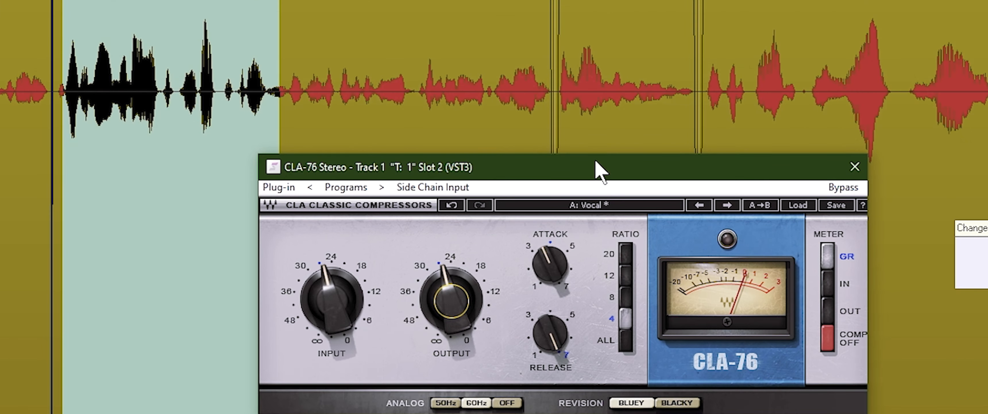
pyautogui.moveTo(596, 169); pyautogui.dragTo(637, 185)
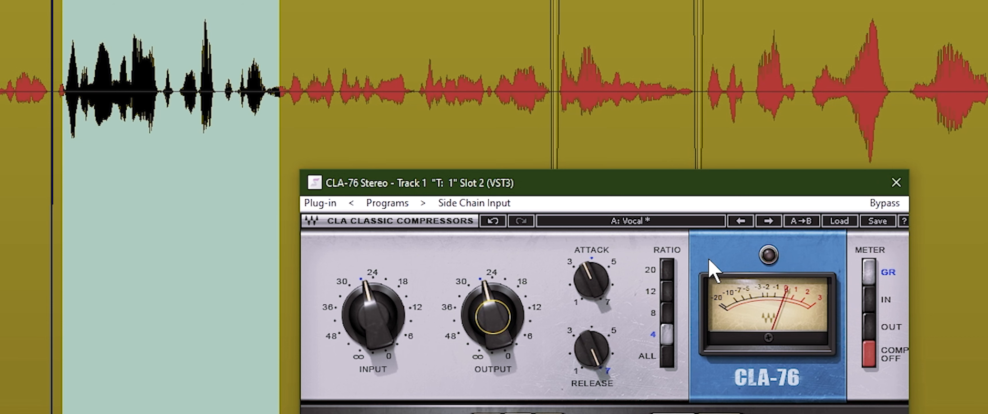
pyautogui.moveTo(702, 183); pyautogui.dragTo(688, 181)
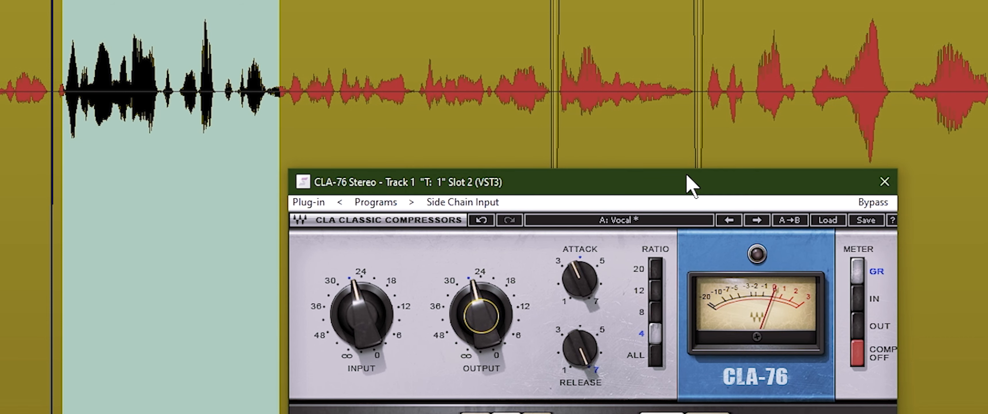
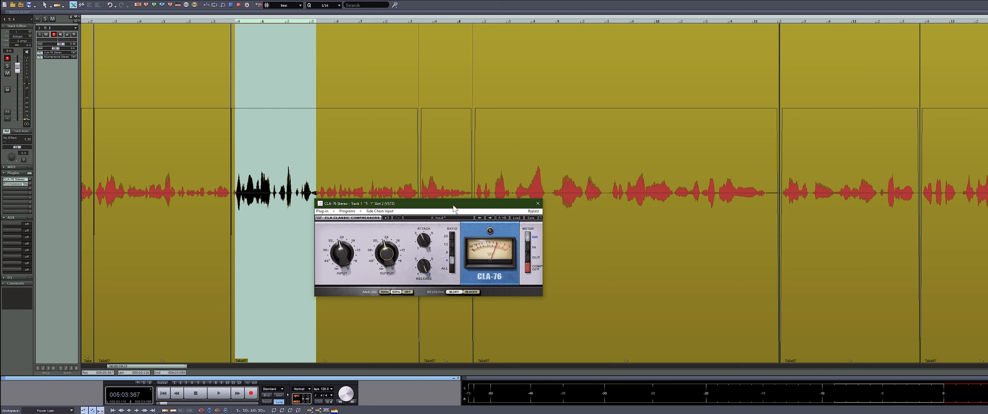
# Close the CLA-76 compressor and open the RCompressor plug-in on track 1
pyautogui.click(538, 204)
pyautogui.click(56, 58)
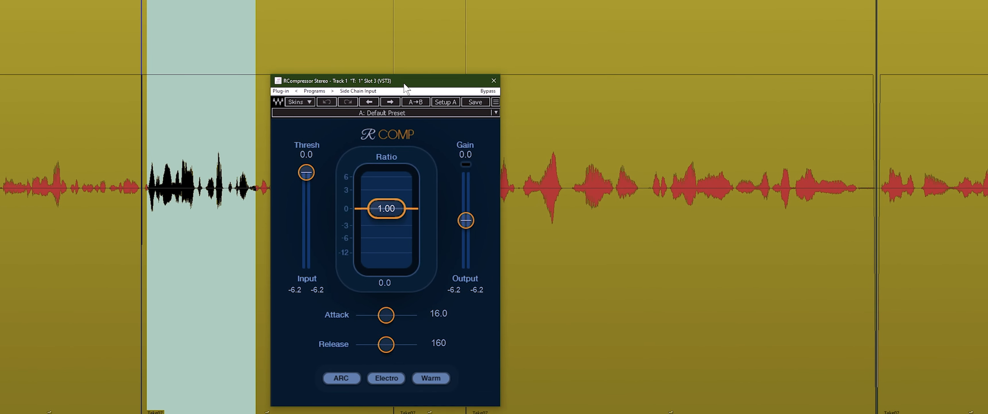
# Set the RCompressor threshold to -20.0 and its ratio to 4.55
pyautogui.moveTo(404, 83); pyautogui.dragTo(403, 79)
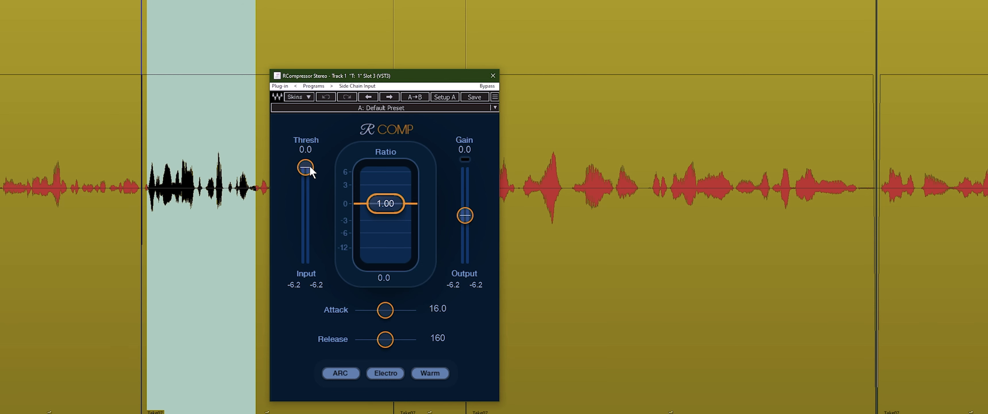
pyautogui.moveTo(309, 171); pyautogui.dragTo(309, 177)
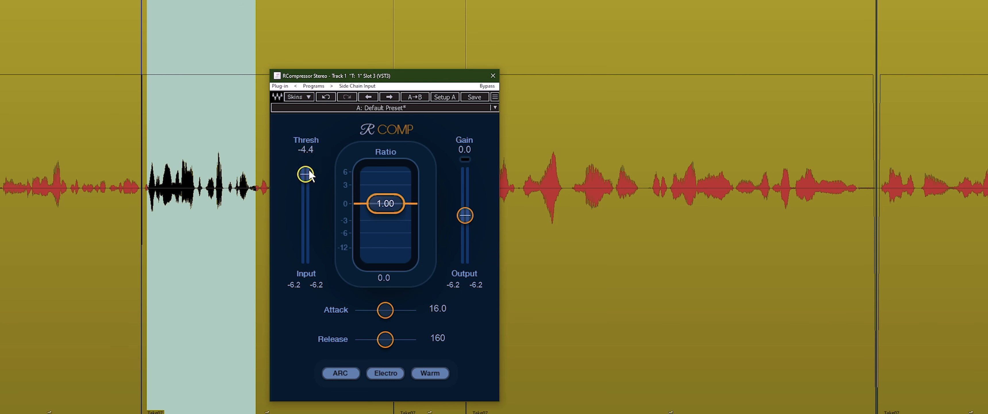
pyautogui.moveTo(398, 78); pyautogui.dragTo(431, 73)
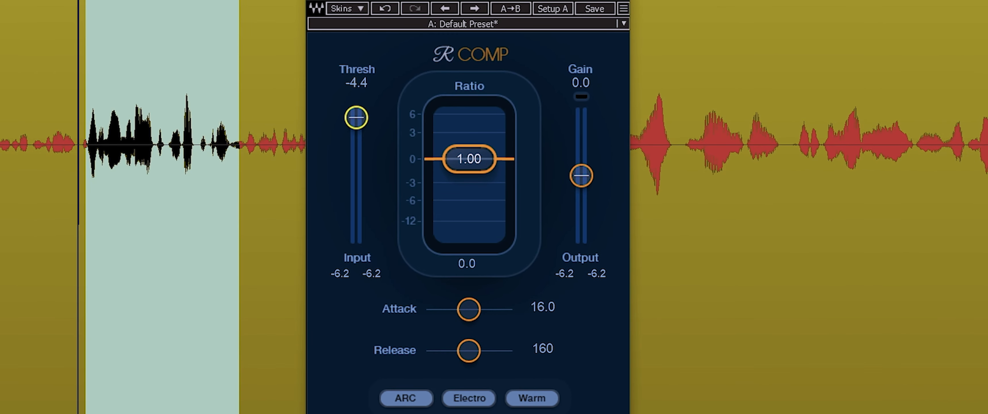
pyautogui.moveTo(357, 119); pyautogui.dragTo(357, 153)
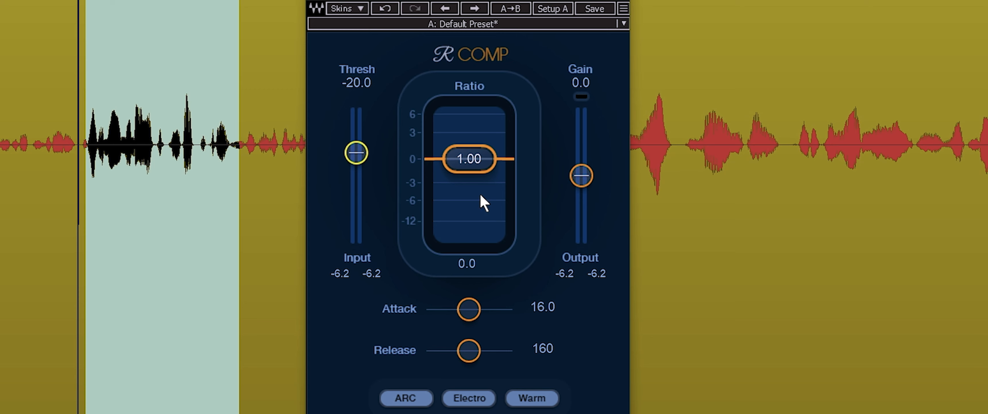
pyautogui.moveTo(469, 159); pyautogui.dragTo(469, 189)
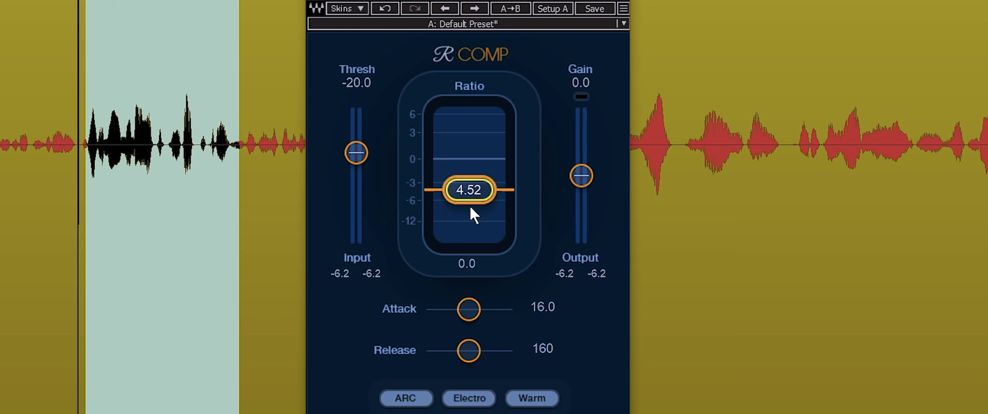
pyautogui.moveTo(480, 197)
pyautogui.mouseDown()
pyautogui.moveTo(479, 222)
pyautogui.moveTo(478, 194)
pyautogui.mouseUp()
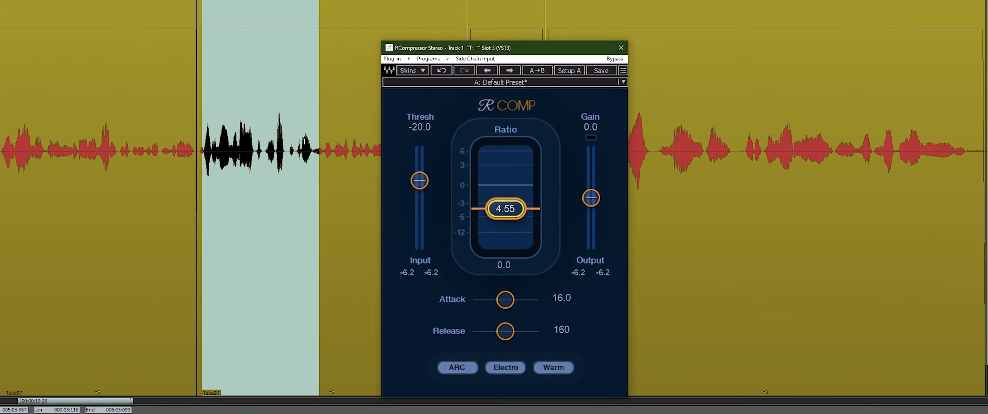
# Select the loud passage across the two clips with tall opening peaks and, while auditioning it, set the RCompressor gain to 3.0 and threshold to -23.0
pyautogui.moveTo(536, 59); pyautogui.dragTo(416, 59)
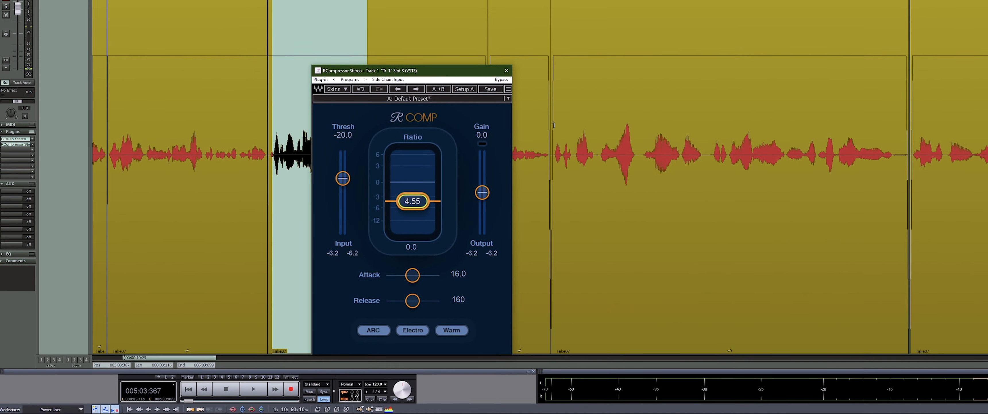
pyautogui.moveTo(215, 358); pyautogui.dragTo(267, 359)
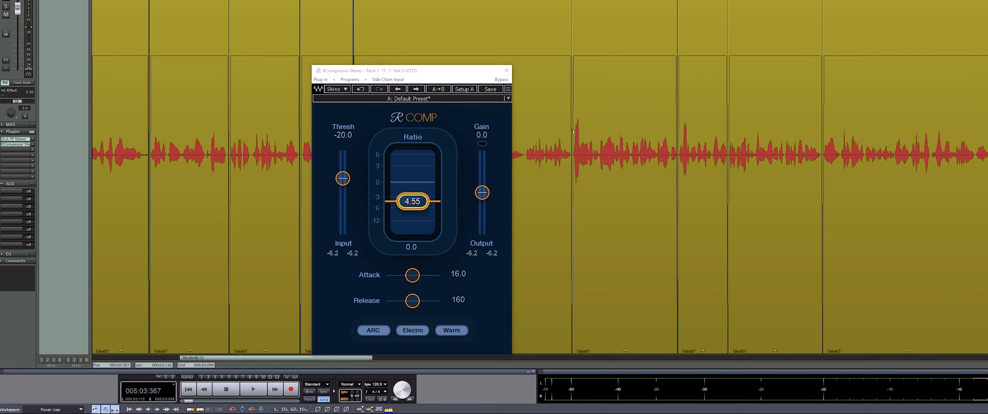
pyautogui.moveTo(573, 132); pyautogui.dragTo(714, 140)
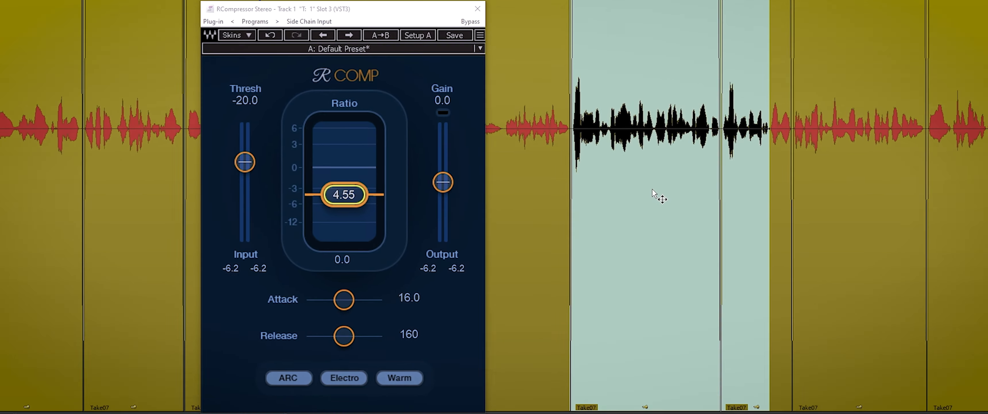
pyautogui.press('space')
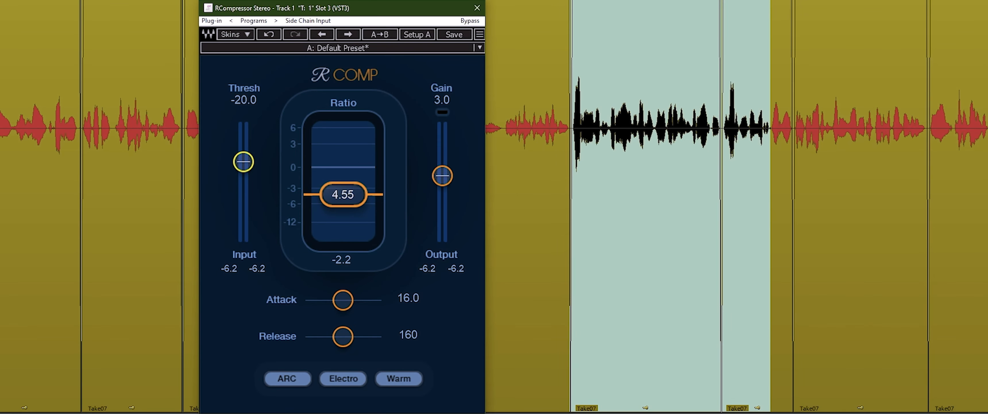
pyautogui.moveTo(243, 161); pyautogui.dragTo(243, 168)
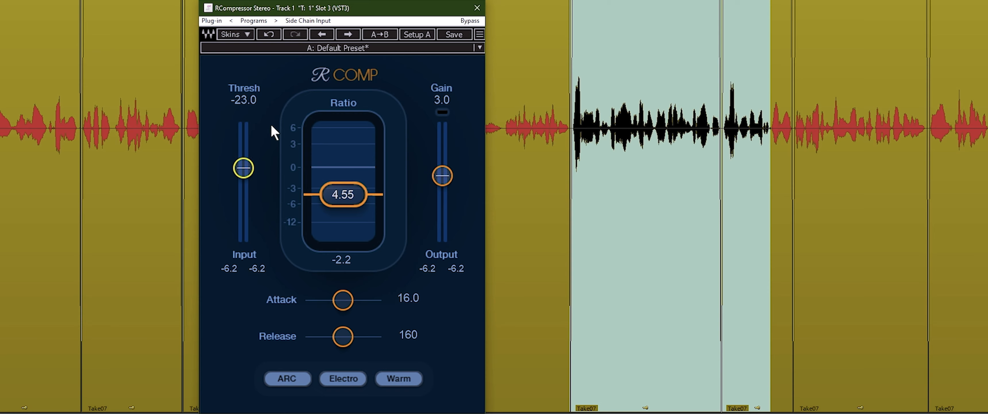
pyautogui.press('space')
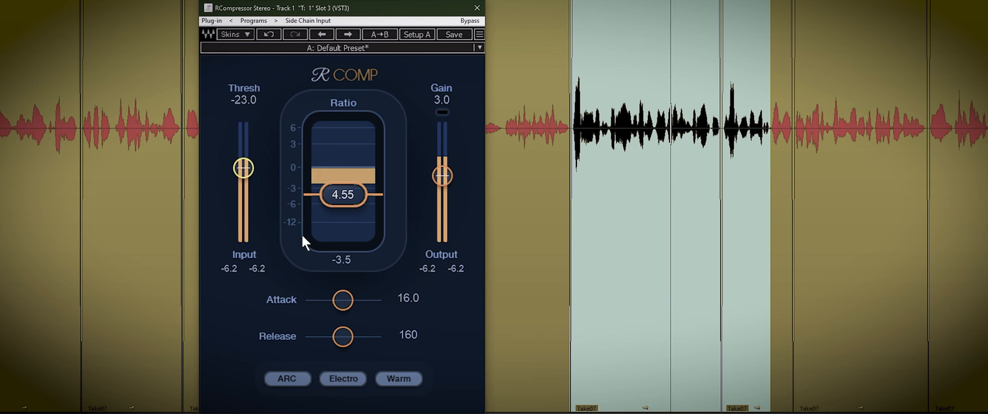
pyautogui.press('space')
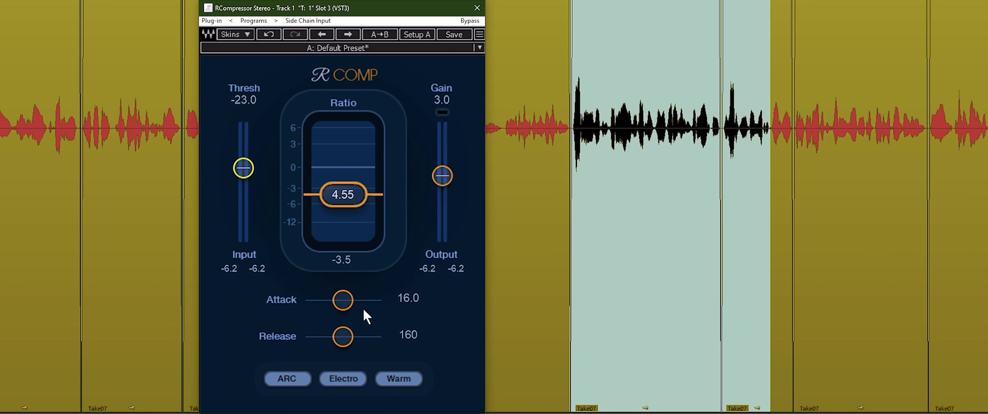
# Try an RCompressor release of 5000 while playing from the loud clip's start, and return the release to 160
pyautogui.moveTo(340, 8); pyautogui.dragTo(393, 0)
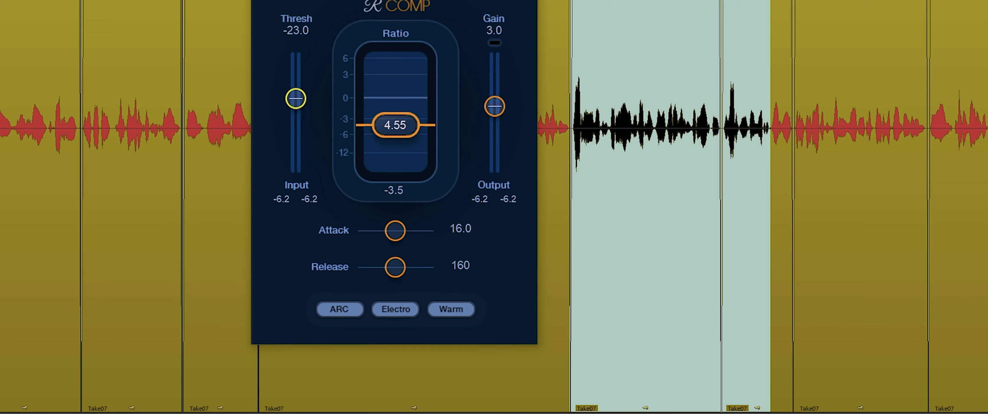
pyautogui.moveTo(392, 0); pyautogui.dragTo(364, 0)
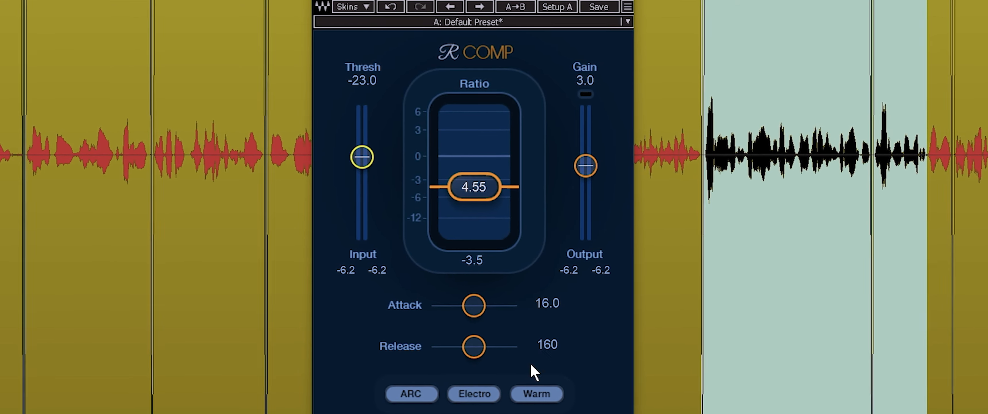
pyautogui.moveTo(473, 347); pyautogui.dragTo(521, 347)
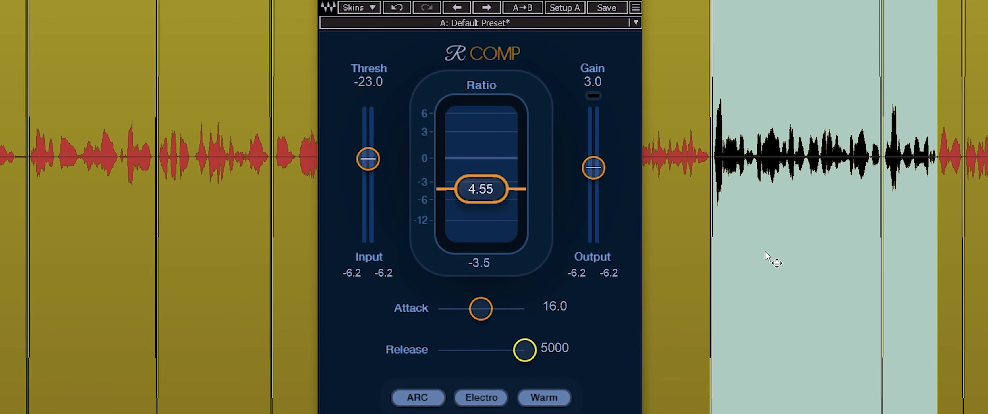
pyautogui.click(718, 143)
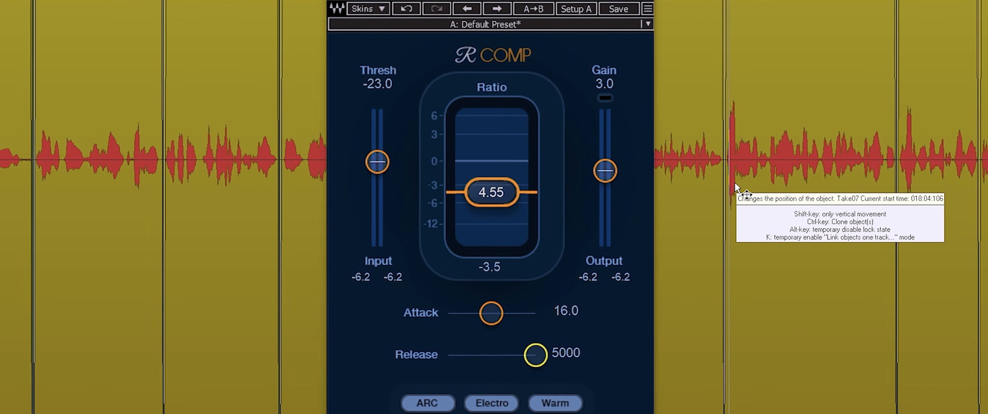
pyautogui.press('space')
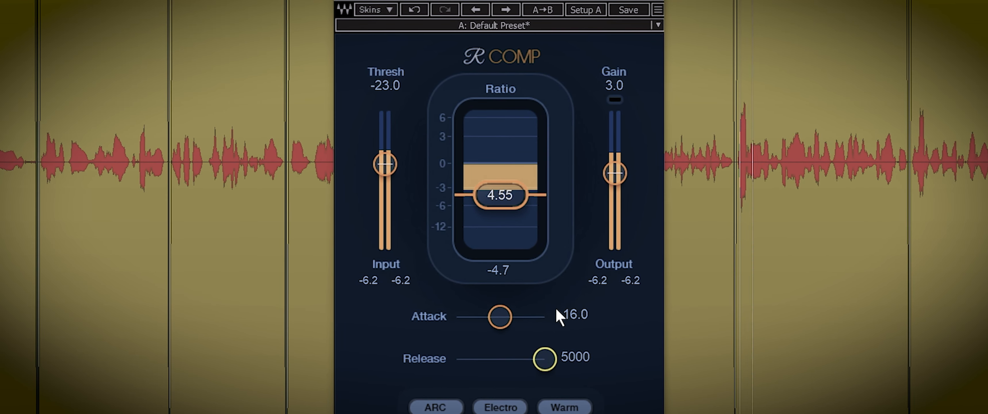
pyautogui.moveTo(552, 364); pyautogui.dragTo(500, 358)
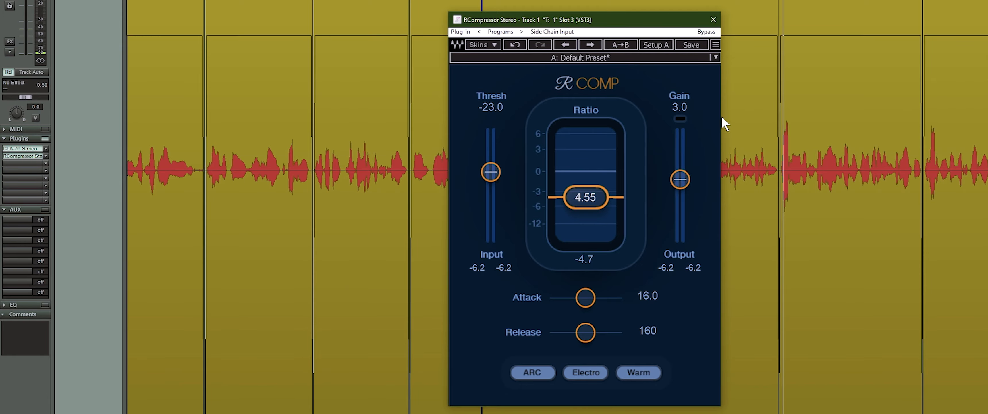
# Close the RCompressor and open the EQ116 equalizer from the frequency effects on track 1
pyautogui.click(714, 19)
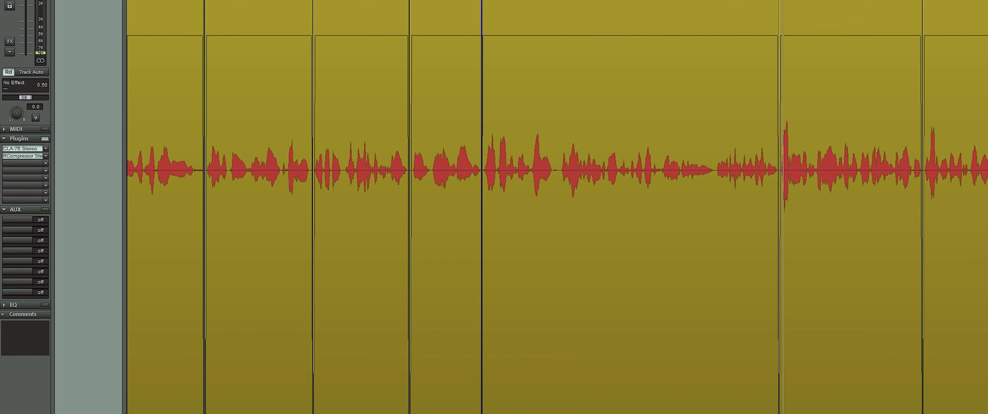
pyautogui.click(92, 13)
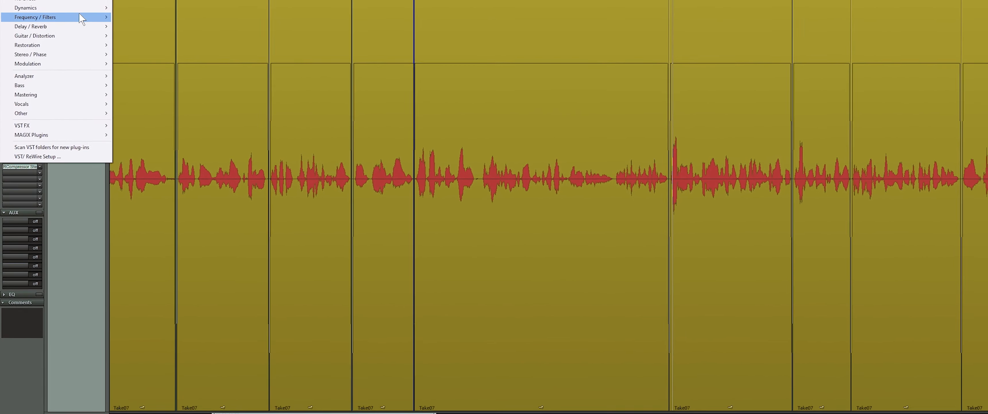
pyautogui.moveTo(72, 32)
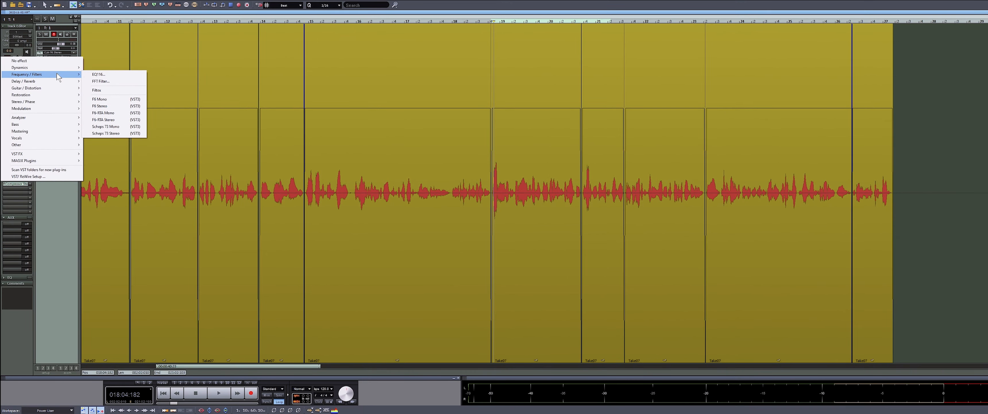
pyautogui.click(98, 75)
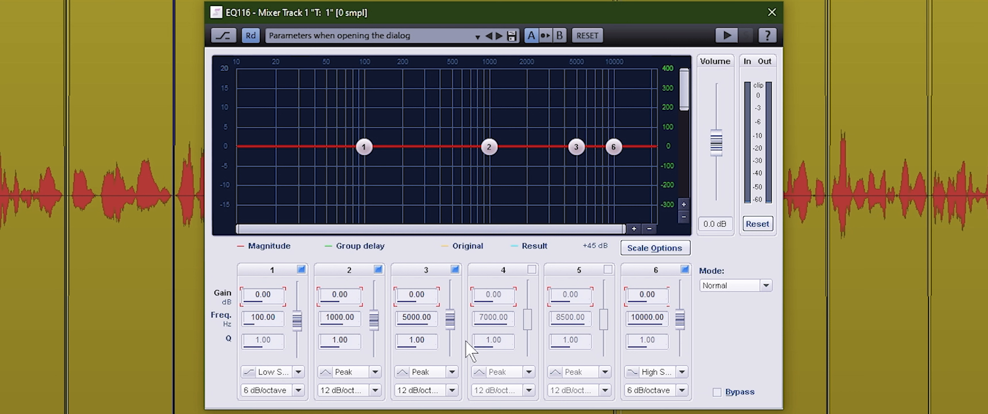
# Make EQ band 1 a high-pass filter at 60.35 Hz with a slope of 36 dB per octave
pyautogui.click(298, 371)
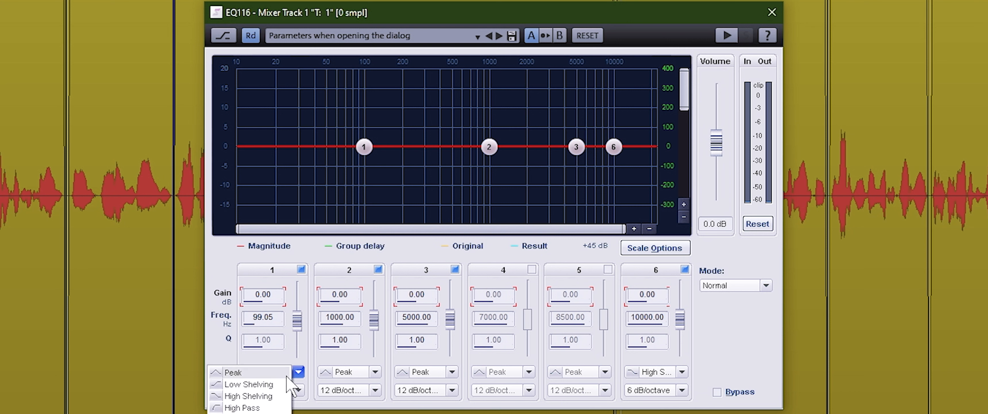
pyautogui.click(263, 405)
pyautogui.moveTo(365, 149); pyautogui.dragTo(309, 158)
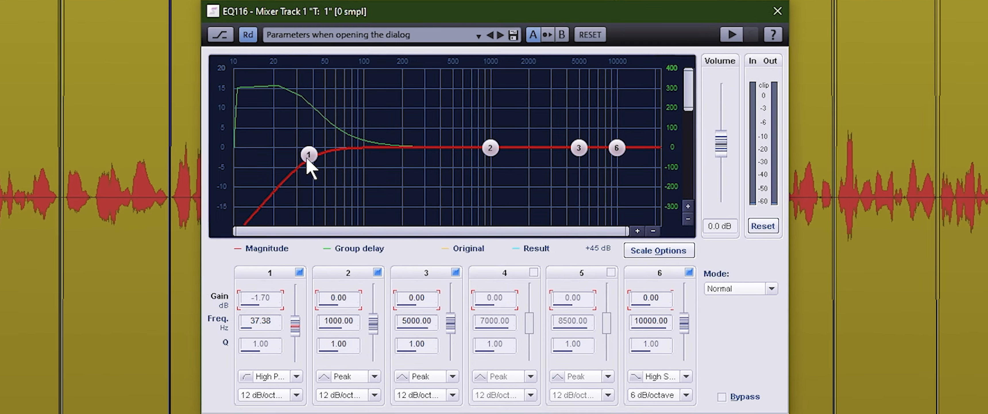
pyautogui.moveTo(308, 158); pyautogui.dragTo(318, 152)
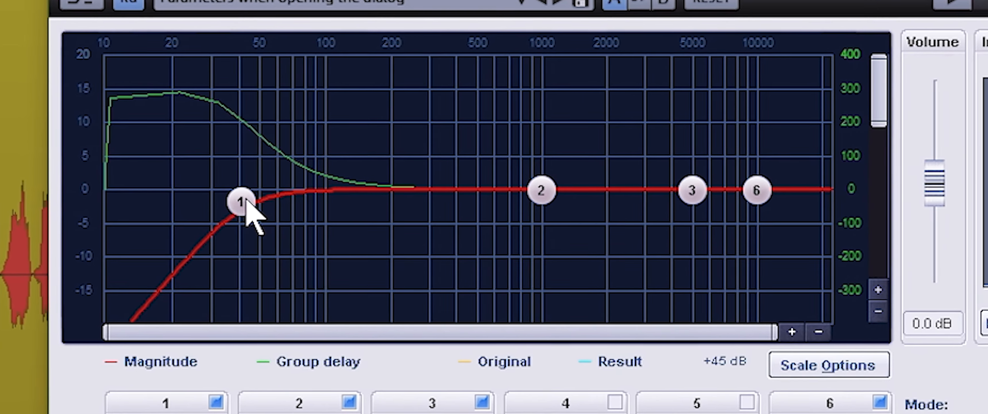
pyautogui.moveTo(246, 201); pyautogui.dragTo(284, 198)
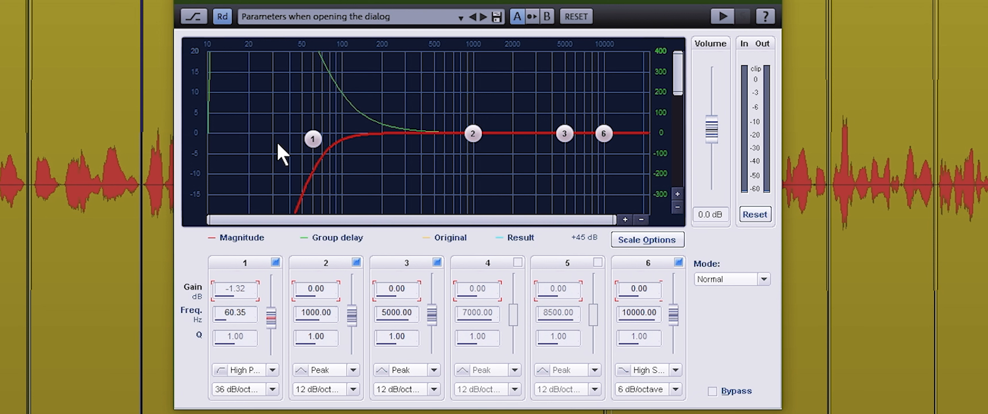
# Shape EQ band 2 into a narrow cut of -11.13 dB at 1008.41 Hz with a Q of 4.17
pyautogui.click(476, 138)
pyautogui.moveTo(471, 135); pyautogui.dragTo(471, 153)
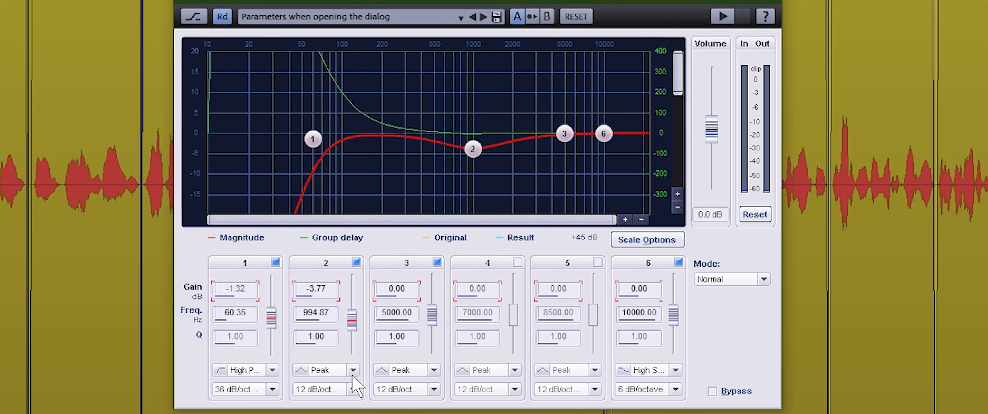
pyautogui.click(322, 340)
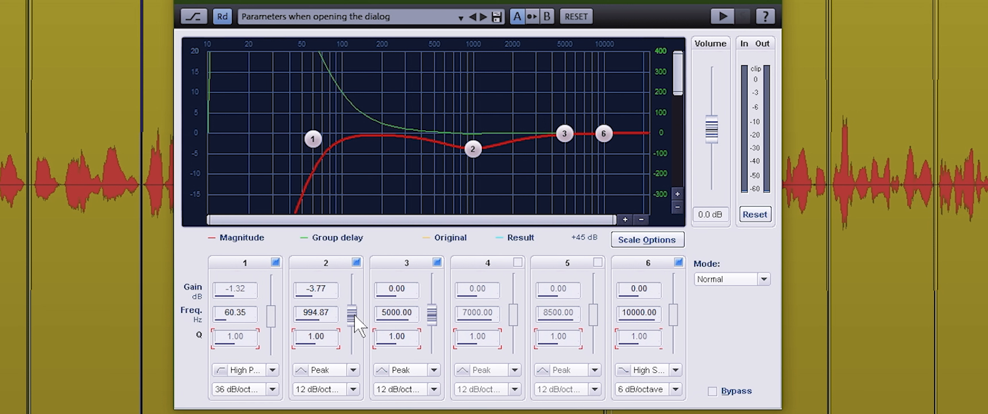
pyautogui.moveTo(354, 316); pyautogui.dragTo(353, 289)
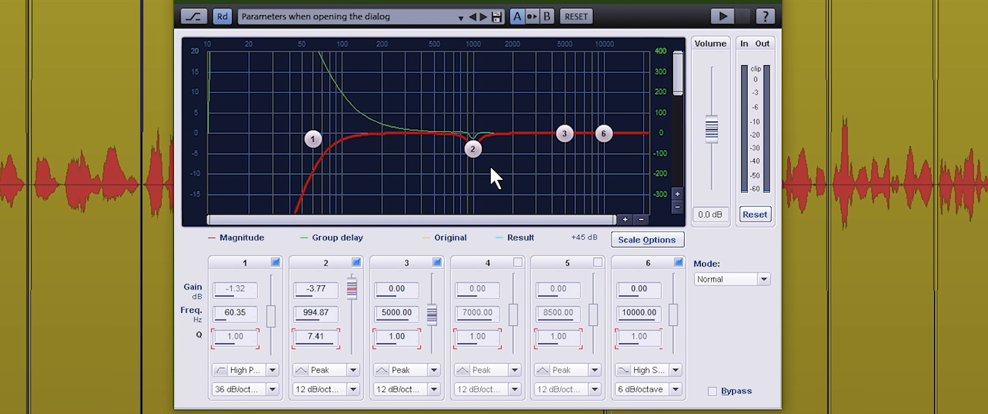
pyautogui.moveTo(473, 150); pyautogui.dragTo(475, 189)
pyautogui.moveTo(353, 336); pyautogui.dragTo(357, 293)
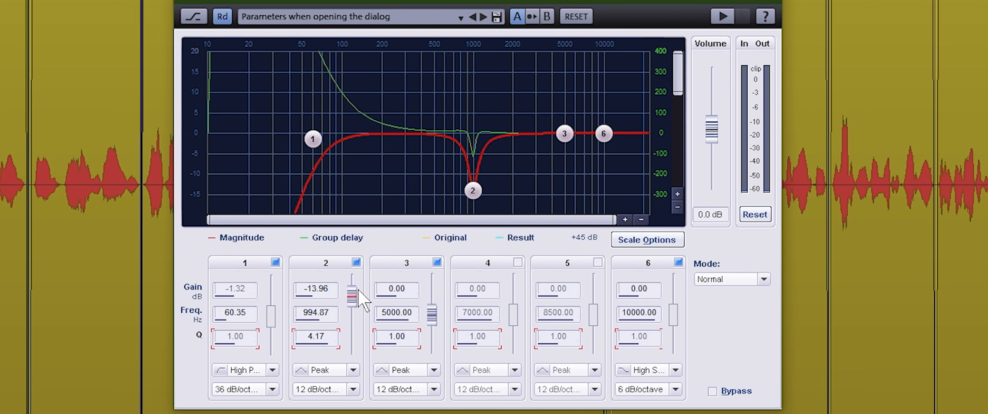
pyautogui.moveTo(476, 188)
pyautogui.mouseDown()
pyautogui.moveTo(478, 136)
pyautogui.moveTo(478, 177)
pyautogui.mouseUp()
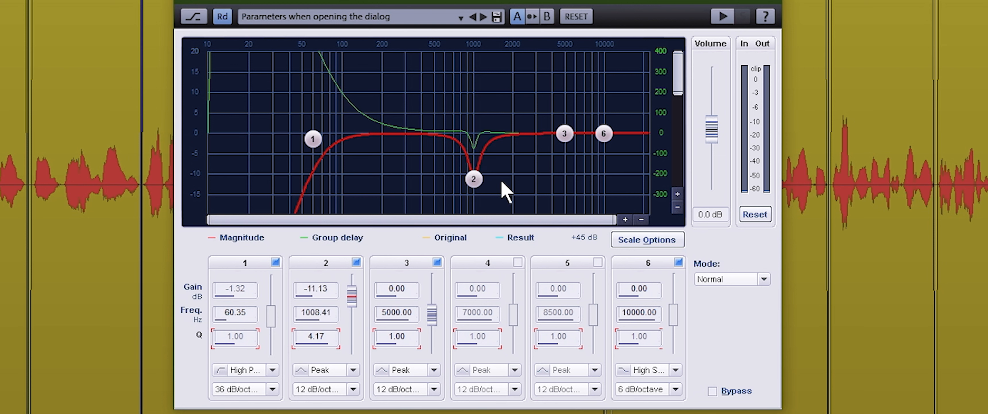
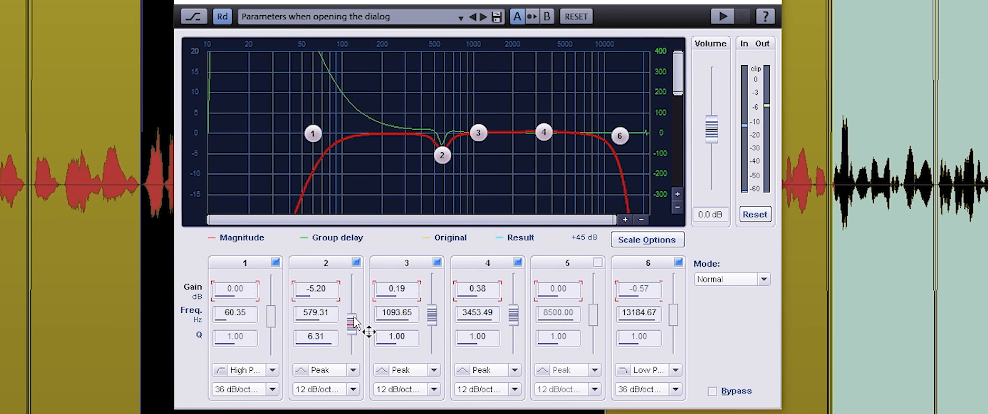
# Set the gain of the EQ band 2 cut at 579.31 Hz to -2.80 dB
pyautogui.moveTo(355, 326)
pyautogui.mouseDown()
pyautogui.moveTo(358, 337)
pyautogui.moveTo(359, 321)
pyautogui.mouseUp()
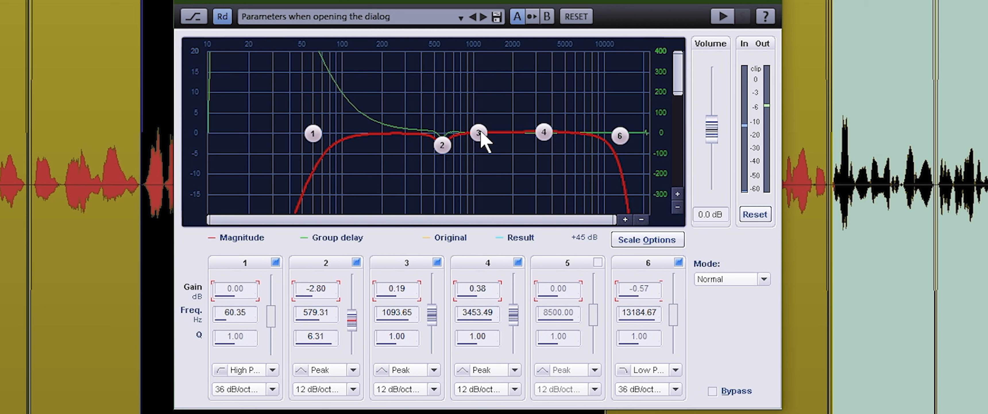
pyautogui.moveTo(514, 3); pyautogui.dragTo(507, 3)
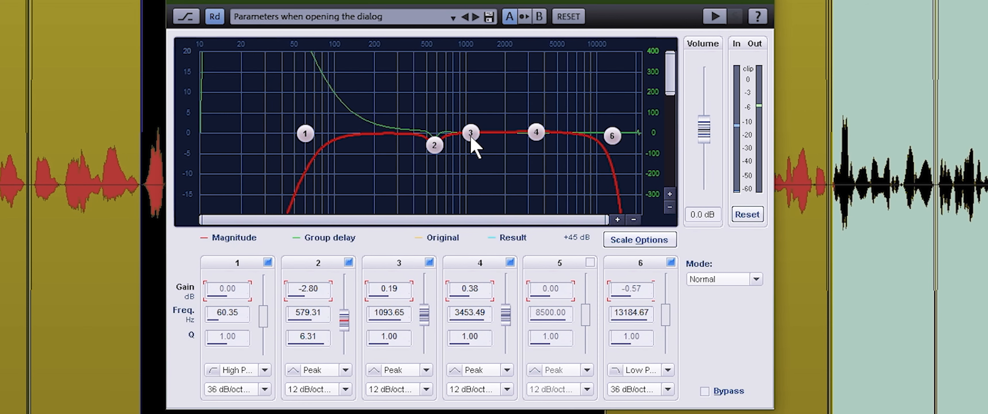
# Boost EQ band 3 to locate the problem frequency, then make it a cut of -3.80 dB at 981.50 Hz with a Q of 10.00
pyautogui.moveTo(471, 138); pyautogui.dragTo(467, 139)
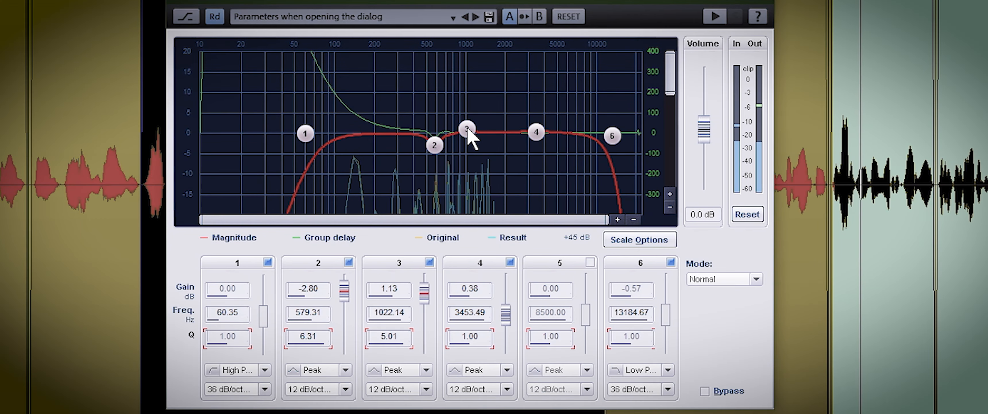
pyautogui.moveTo(467, 130); pyautogui.dragTo(469, 74)
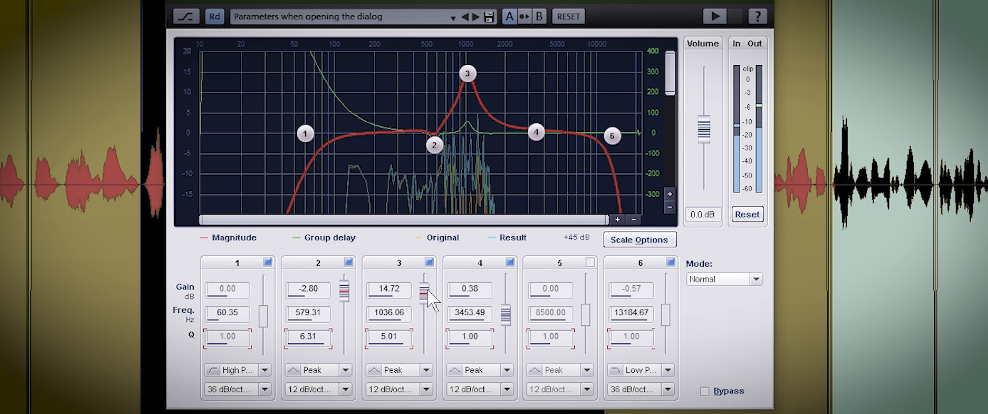
pyautogui.moveTo(469, 74); pyautogui.dragTo(470, 57)
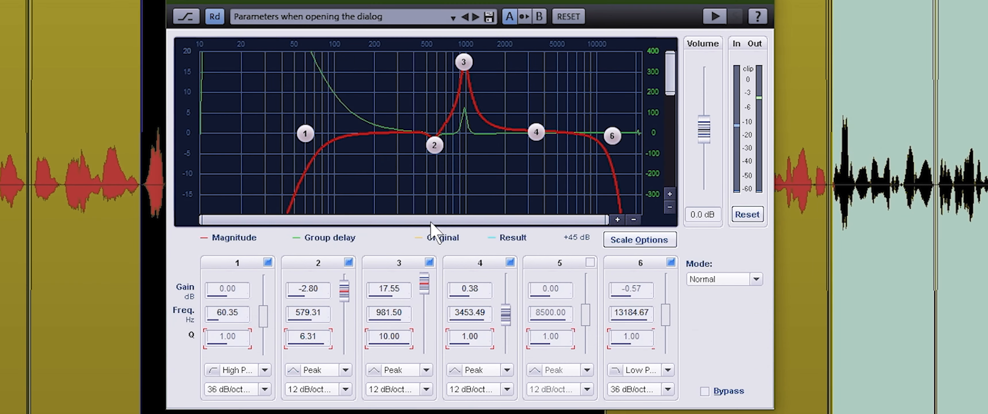
pyautogui.moveTo(424, 285); pyautogui.dragTo(422, 322)
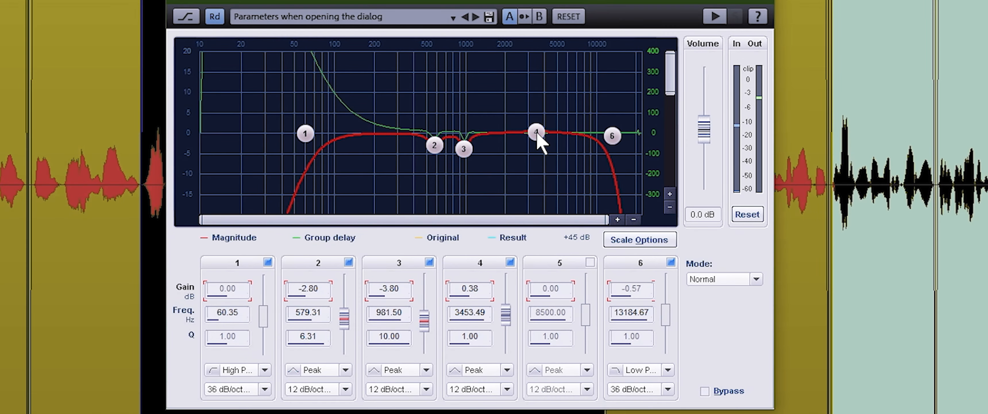
# Move EQ band 4 to 1708.93 Hz with a Q of 5.62 and lower its gain
pyautogui.moveTo(537, 133); pyautogui.dragTo(507, 135)
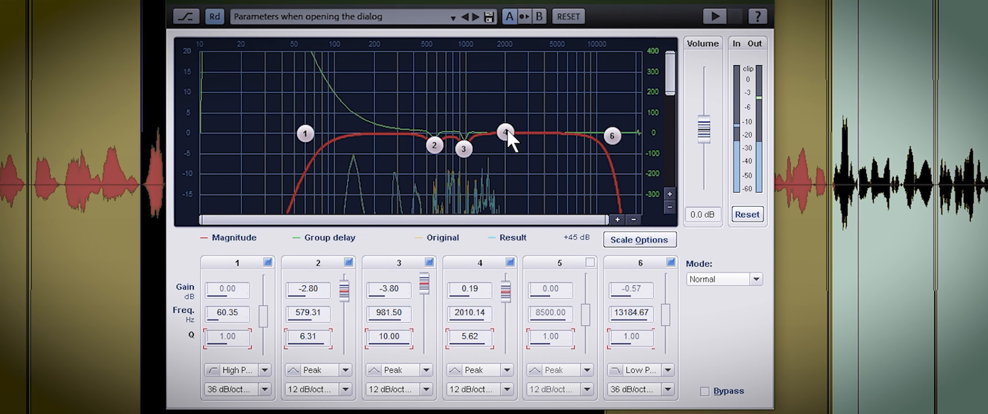
pyautogui.moveTo(507, 135); pyautogui.dragTo(498, 72)
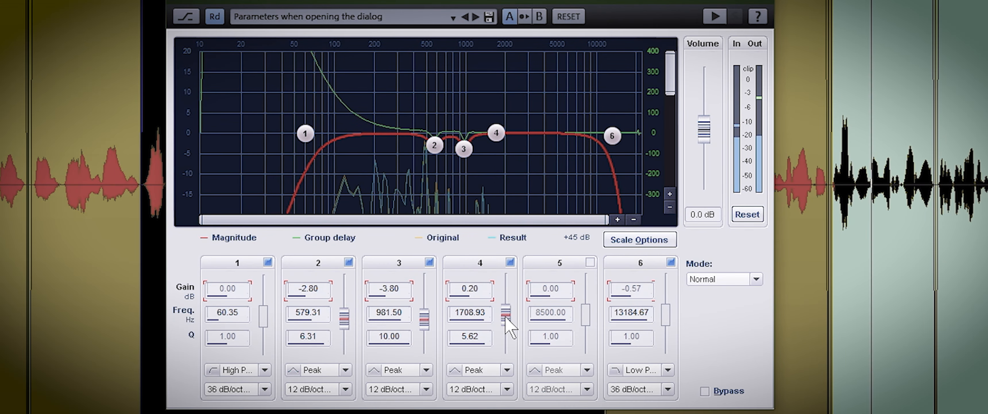
pyautogui.moveTo(507, 318); pyautogui.dragTo(508, 326)
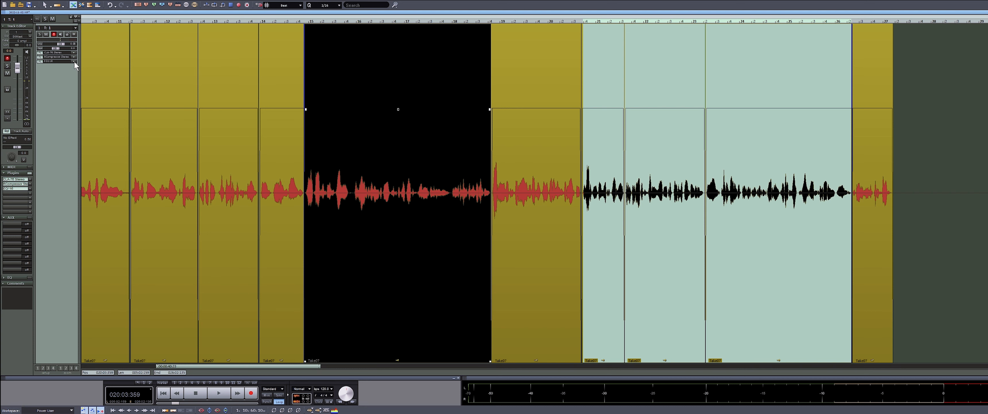
# Open the F6-RTA equalizer on track 1 and enable its high-pass filter at about 63 Hz and its low-pass filter at about 14 kHz
pyautogui.moveTo(327, 100); pyautogui.dragTo(332, 75)
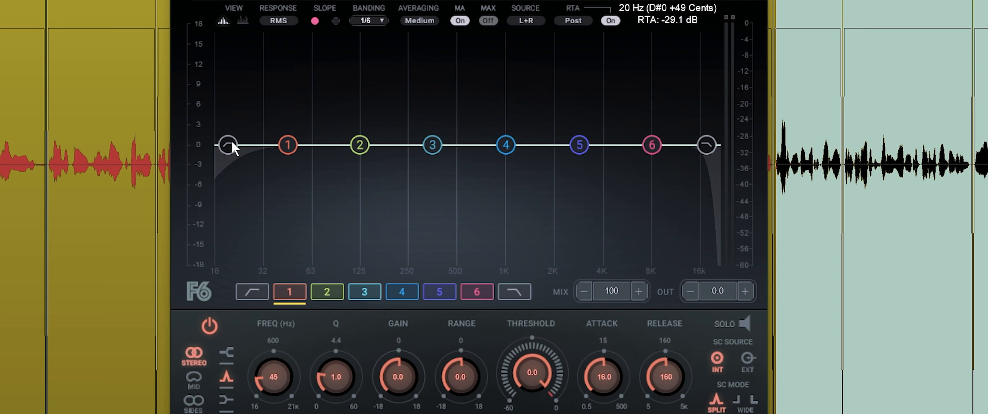
pyautogui.click(213, 145)
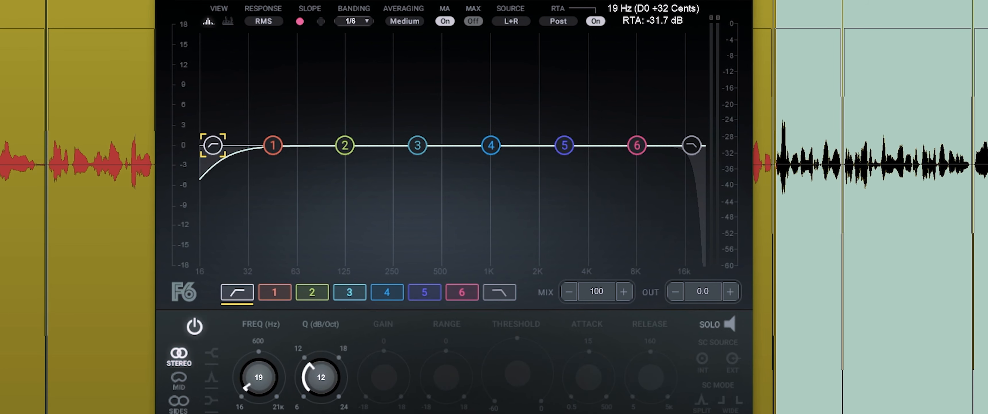
pyautogui.moveTo(693, 146); pyautogui.dragTo(674, 147)
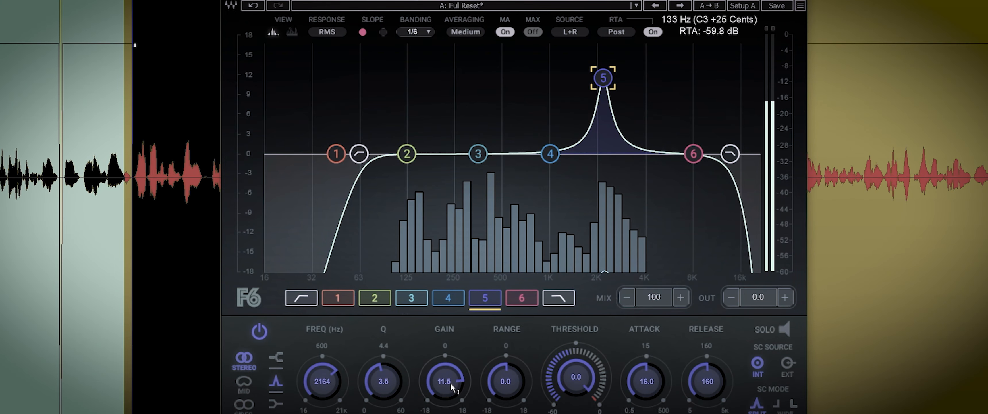
# Turn F6 band 5 at 2164 Hz with a Q of 3.5 into a cut of about -5 dB
pyautogui.moveTo(445, 381); pyautogui.dragTo(445, 407)
pyautogui.press('space')
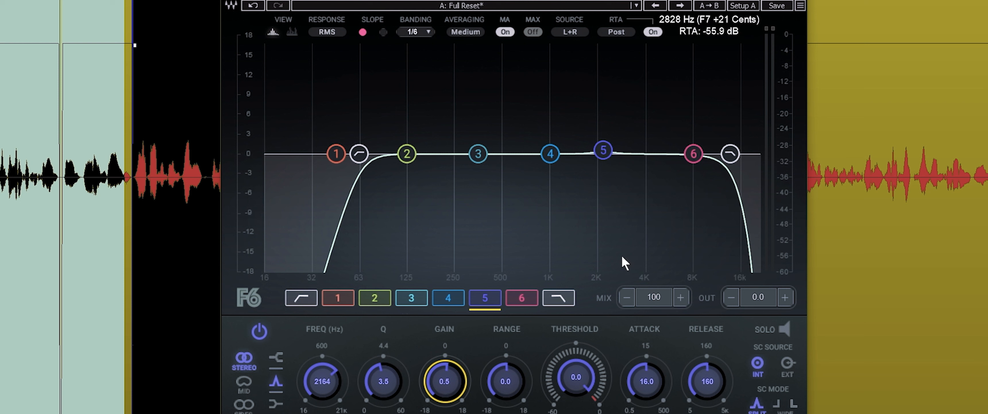
pyautogui.click(604, 156)
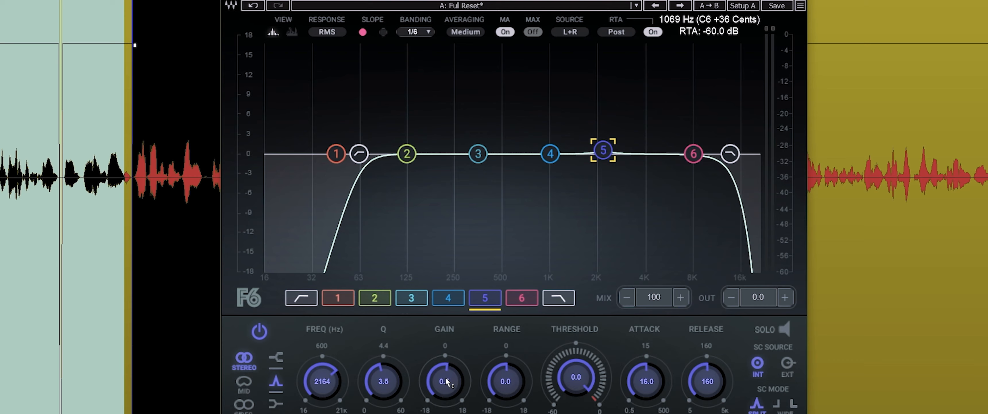
pyautogui.moveTo(444, 381)
pyautogui.mouseDown()
pyautogui.moveTo(445, 338)
pyautogui.moveTo(445, 393)
pyautogui.mouseUp()
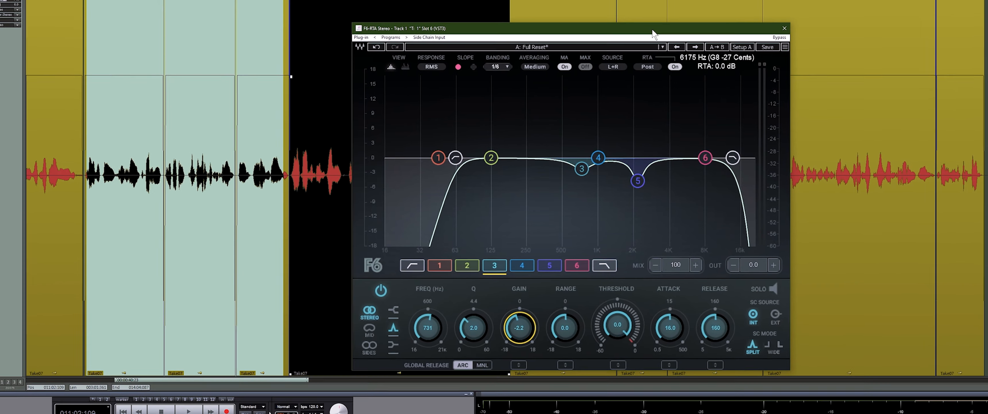
# Play the vocal with the F6-RTA active and bypassed to compare the sound, keeping the waveform in view
pyautogui.moveTo(646, 13); pyautogui.dragTo(812, 35)
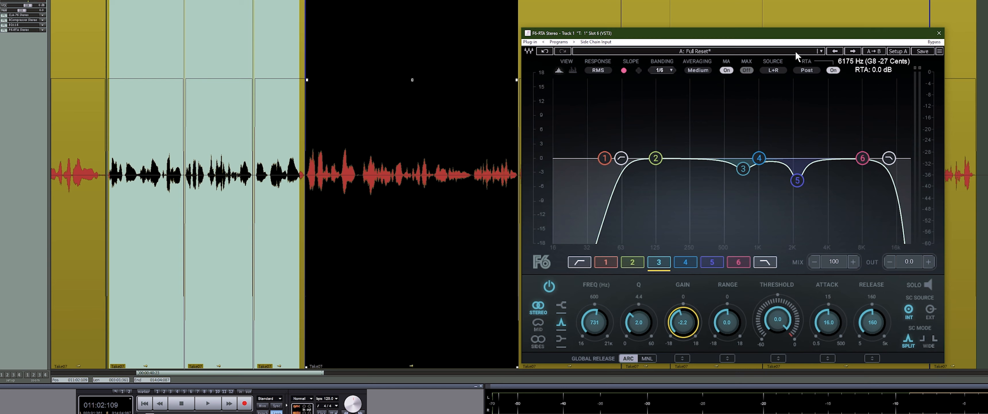
pyautogui.press('space')
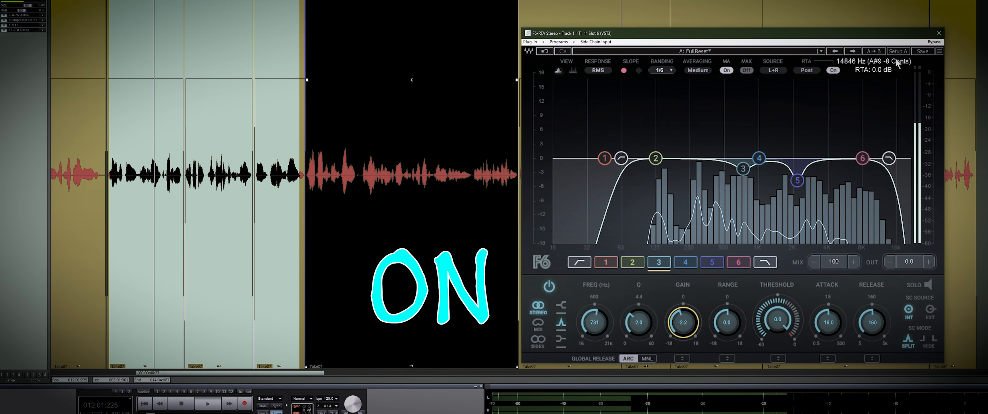
pyautogui.click(933, 43)
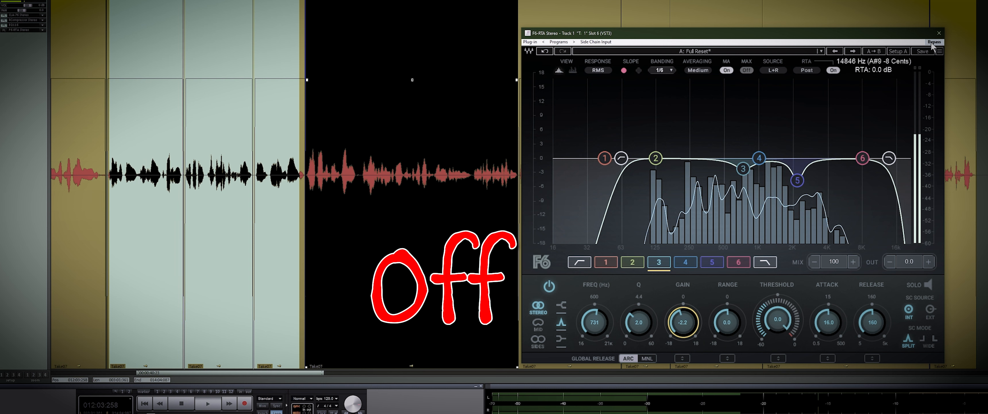
pyautogui.click(932, 44)
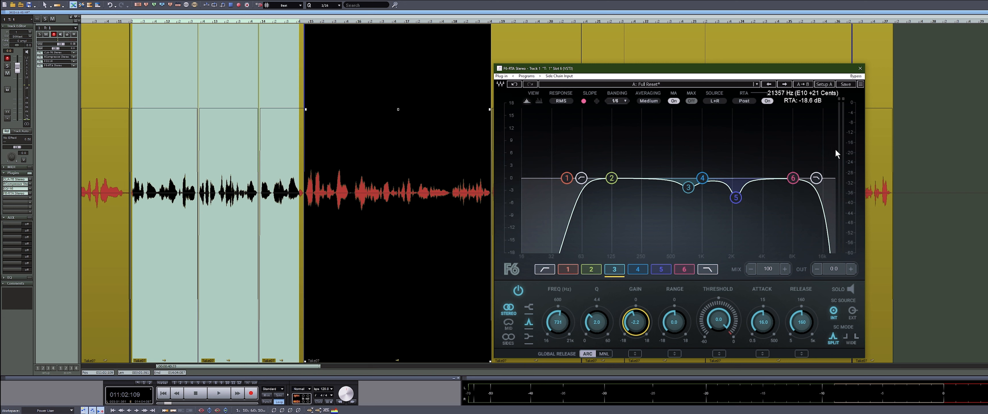
# Close the F6-RTA and add a second RCompressor Stereo from the dynamics effects to track 1, clear of the clips being edited
pyautogui.click(860, 68)
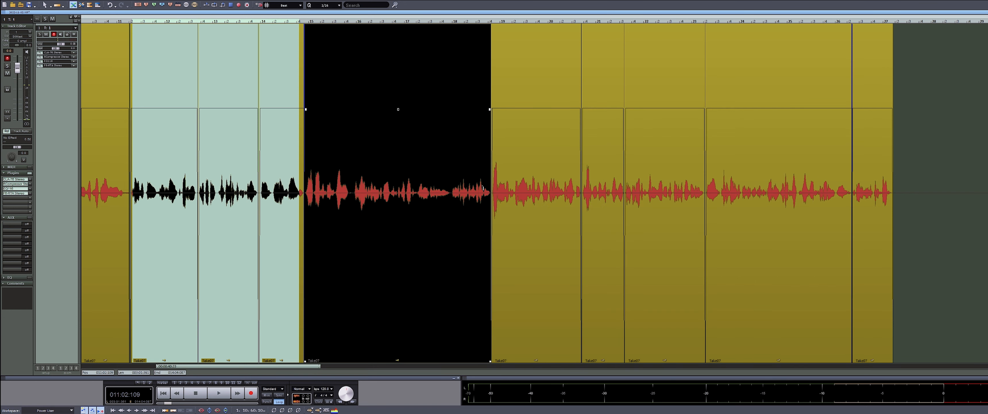
pyautogui.click(73, 66)
pyautogui.moveTo(64, 78)
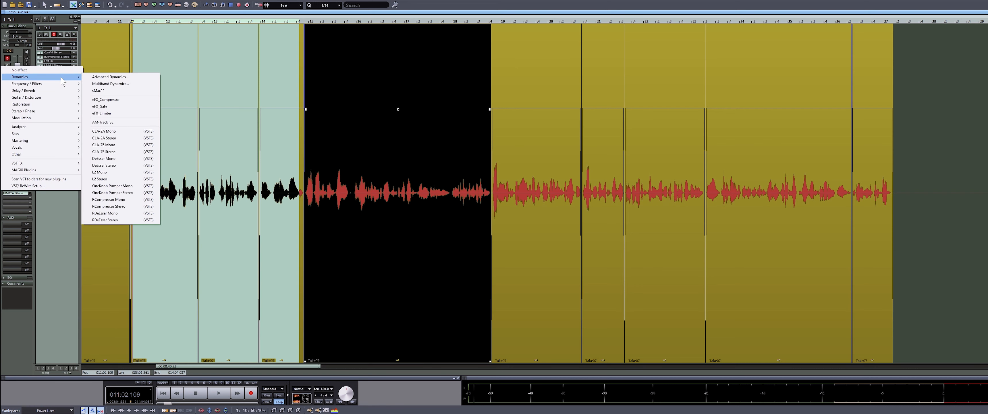
pyautogui.click(108, 191)
pyautogui.moveTo(304, 178); pyautogui.dragTo(555, 111)
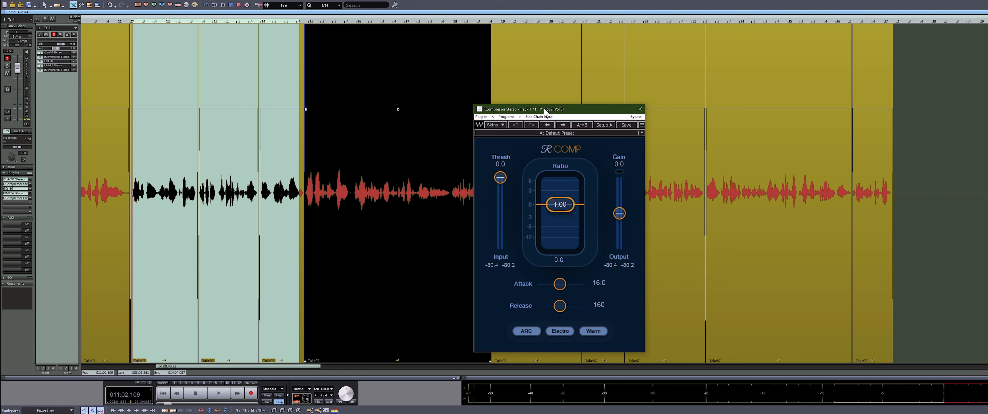
pyautogui.moveTo(544, 110); pyautogui.dragTo(654, 108)
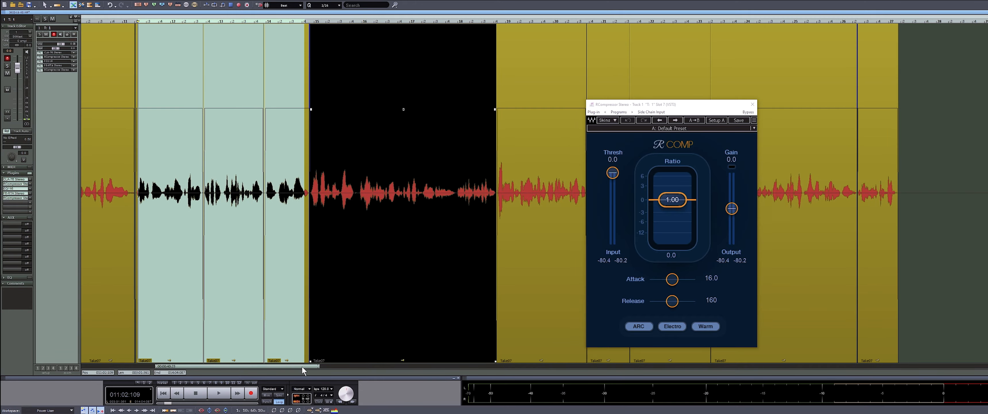
# Mark the opening clips for playback and set the second RCompressor to ratio 3.99, threshold -22.1, gain 3.5 and release 197
pyautogui.moveTo(302, 365); pyautogui.dragTo(222, 368)
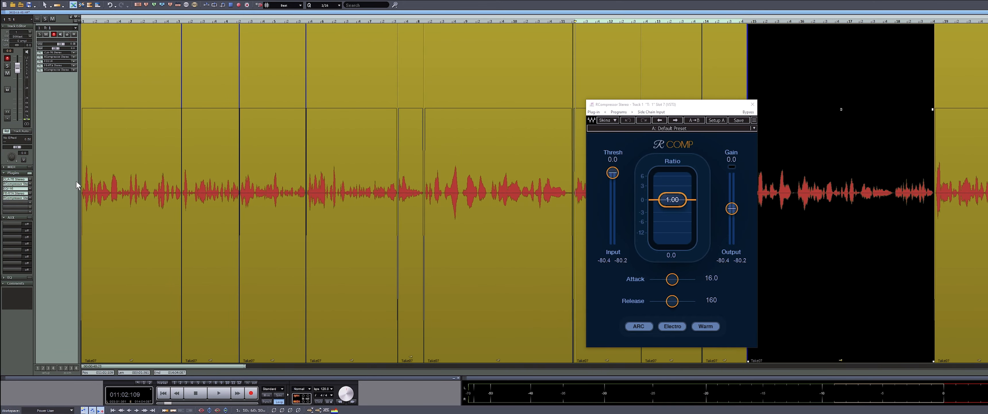
pyautogui.moveTo(84, 184); pyautogui.dragTo(183, 175)
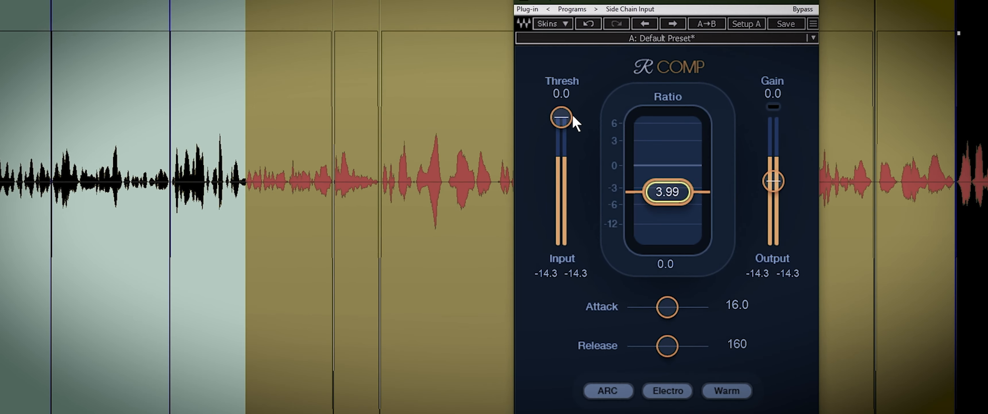
pyautogui.moveTo(574, 119); pyautogui.dragTo(568, 160)
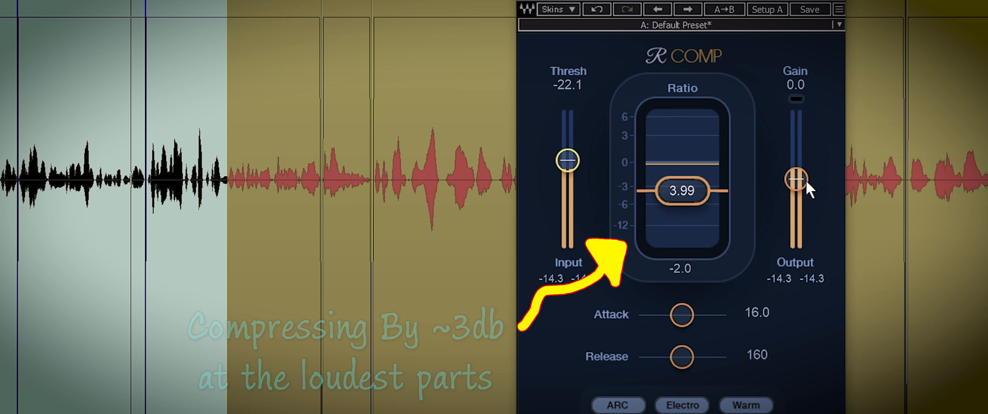
pyautogui.moveTo(804, 181); pyautogui.dragTo(804, 172)
pyautogui.moveTo(682, 356); pyautogui.dragTo(685, 355)
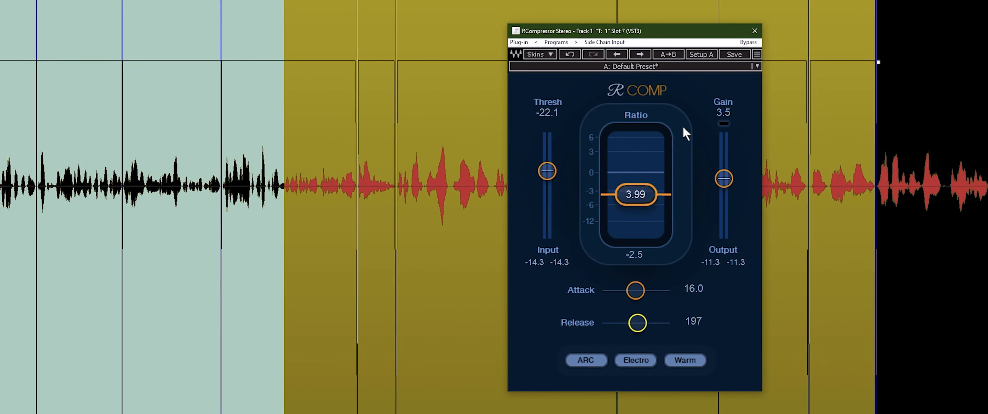
pyautogui.click(729, 47)
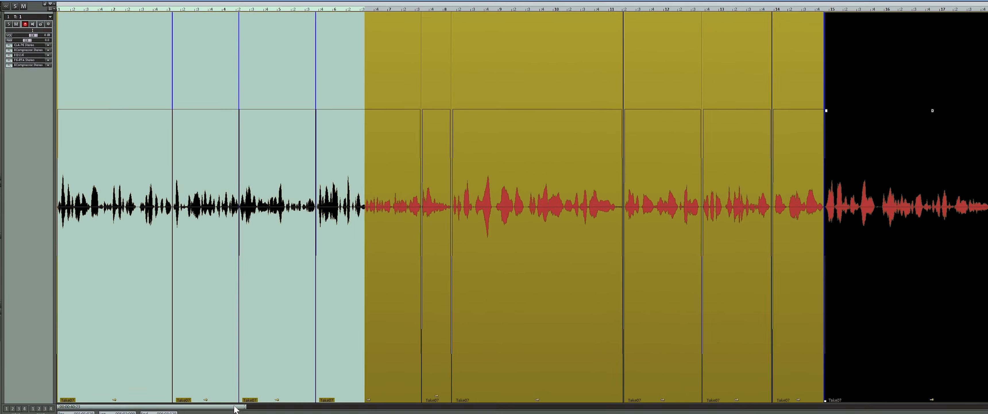
# Clear the range selection and add a second F6-RTA Stereo from the frequency effects to track 1
pyautogui.click(261, 247)
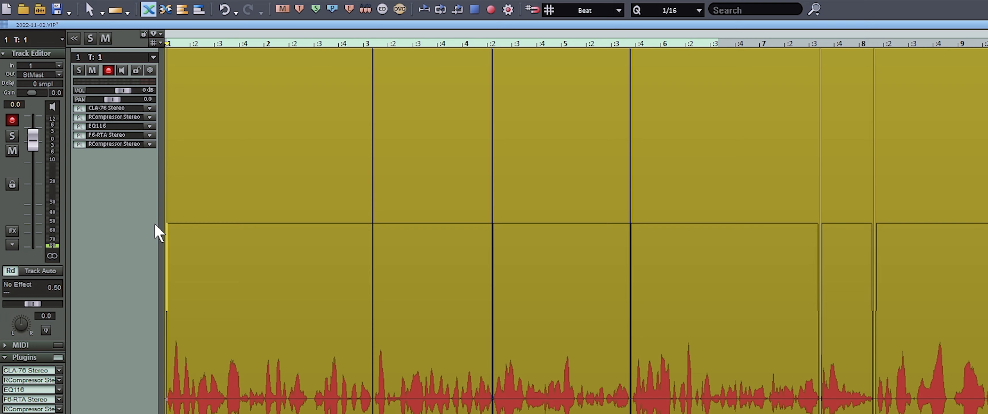
pyautogui.click(152, 153)
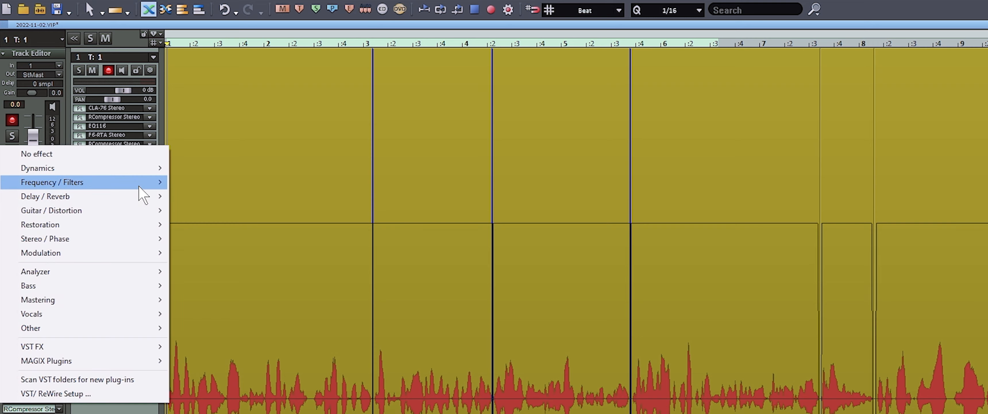
pyautogui.moveTo(142, 192)
pyautogui.click(210, 276)
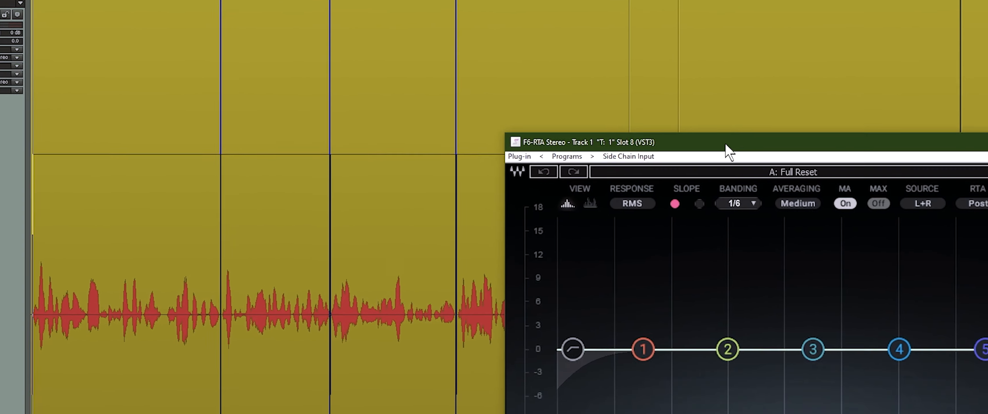
pyautogui.moveTo(726, 145); pyautogui.dragTo(703, 67)
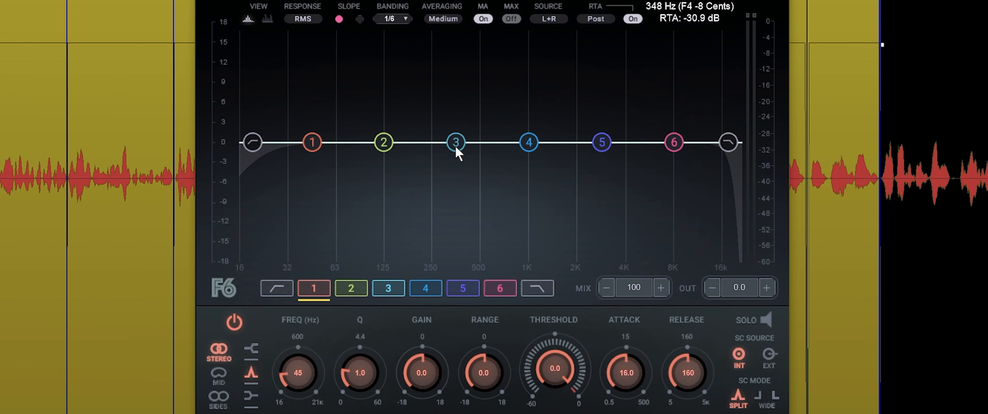
# Boost band 3 of the new F6 to check the muddy range, then make it a -2.1 dB cut at 329 Hz with a Q of 2.1
pyautogui.moveTo(457, 148); pyautogui.dragTo(435, 146)
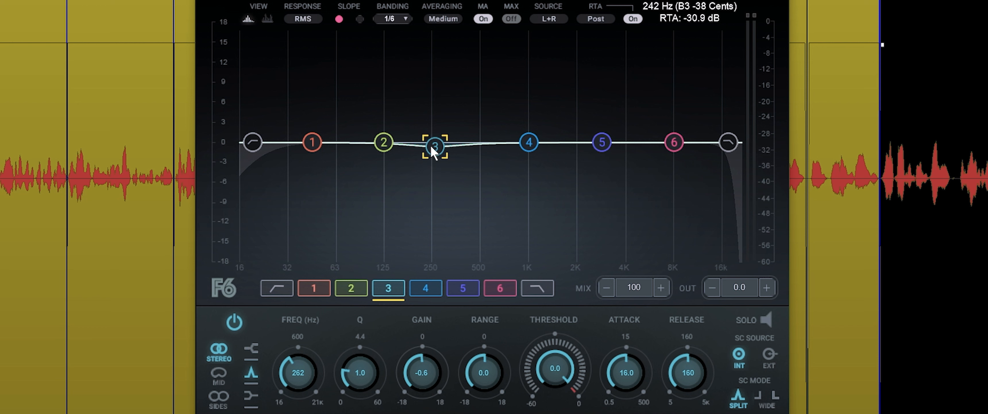
pyautogui.moveTo(433, 150); pyautogui.dragTo(432, 142)
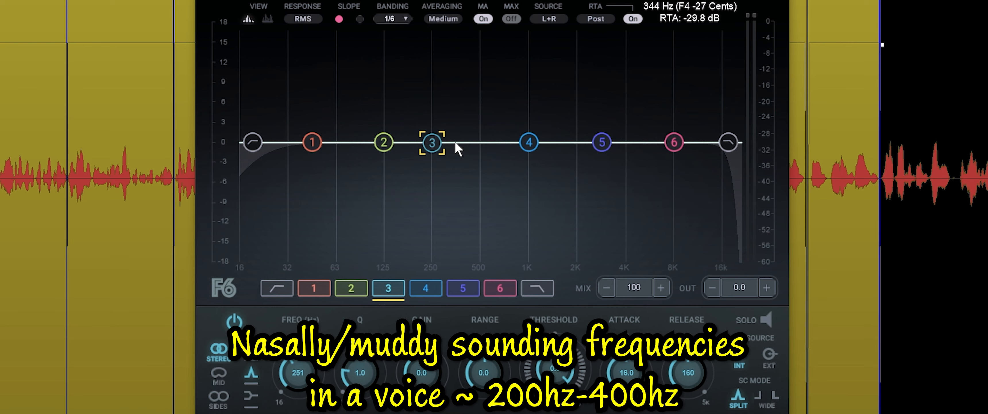
pyautogui.moveTo(445, 142); pyautogui.dragTo(451, 85)
pyautogui.scroll(5, 453, 84)
pyautogui.press('space')
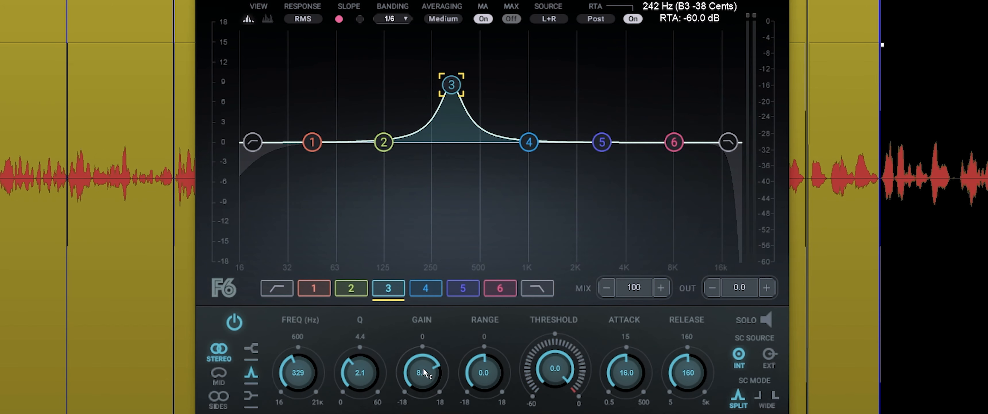
pyautogui.press('space')
pyautogui.moveTo(424, 373); pyautogui.dragTo(424, 400)
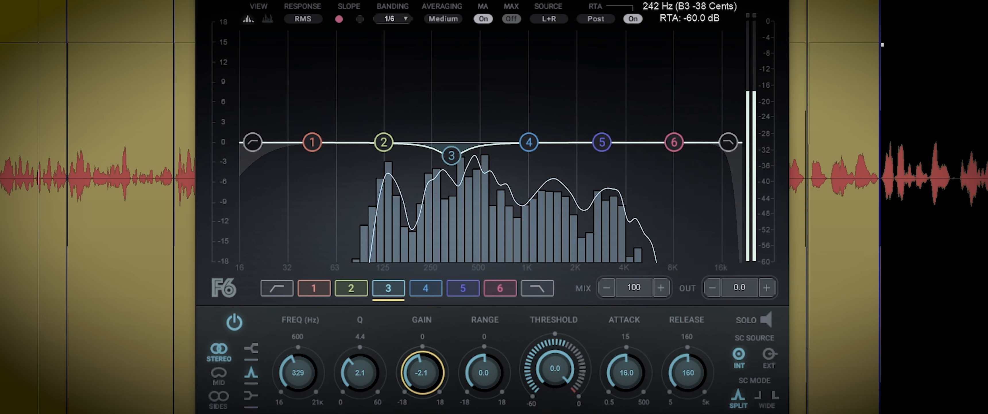
pyautogui.press('space')
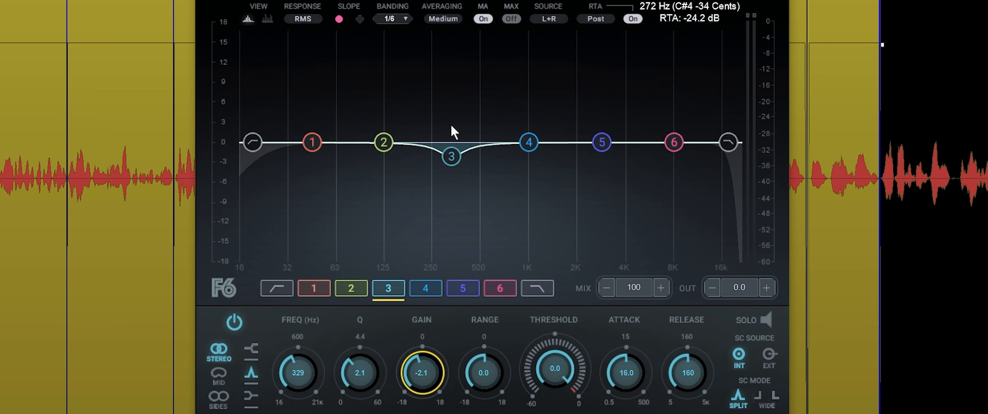
# Set the F6's low cut to about 55 Hz with a steeper slope and its high cut to 13397 Hz
pyautogui.moveTo(253, 142); pyautogui.dragTo(326, 142)
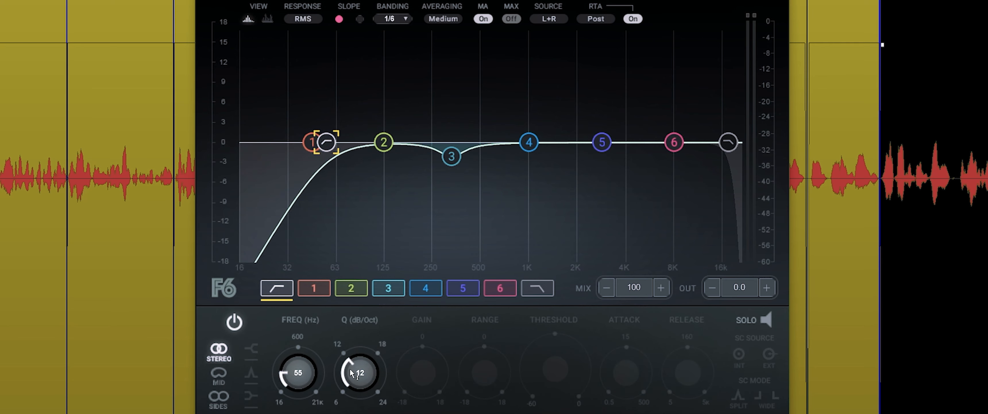
pyautogui.moveTo(368, 377); pyautogui.dragTo(368, 353)
pyautogui.moveTo(333, 151); pyautogui.dragTo(336, 145)
pyautogui.moveTo(725, 146); pyautogui.dragTo(710, 142)
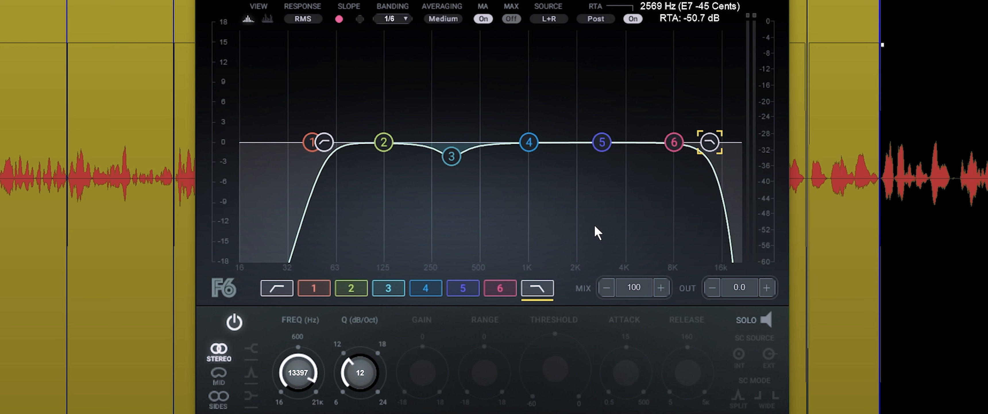
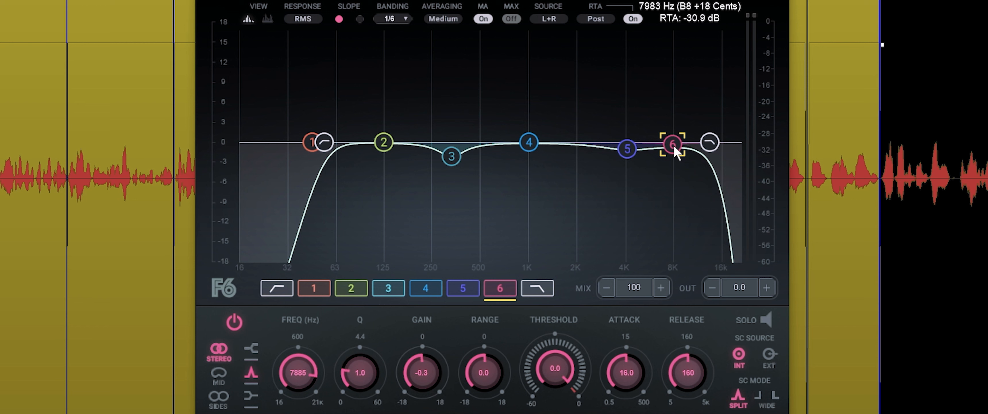
# Make bands 5 and 6 dynamic, giving band 5 range -3.4 and threshold -25.9, and band 6 range -4.5 and threshold -39.7
pyautogui.moveTo(675, 148); pyautogui.dragTo(675, 149)
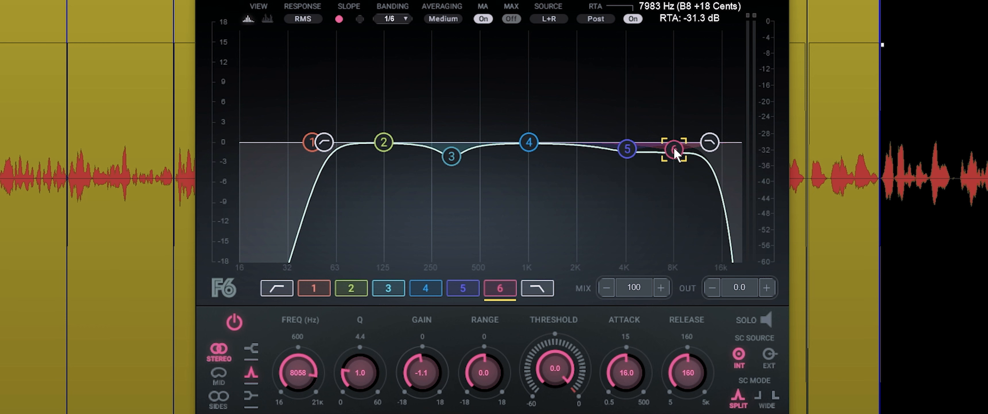
pyautogui.click(630, 147)
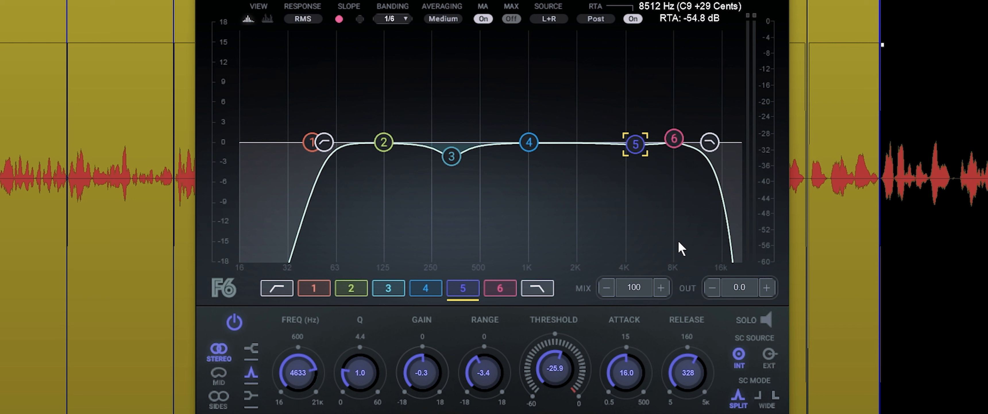
pyautogui.click(674, 140)
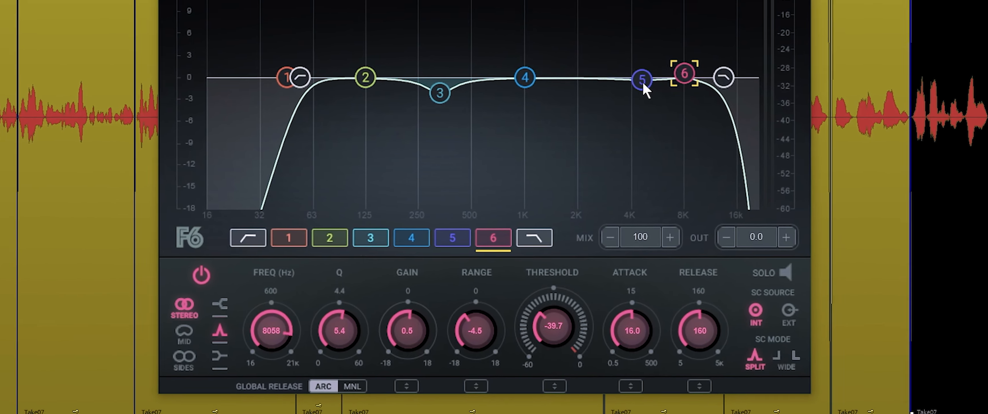
# Move band 5 to 4566 Hz at -0.3 dB gain and play back the vocal to check the dynamic cuts
pyautogui.click(643, 81)
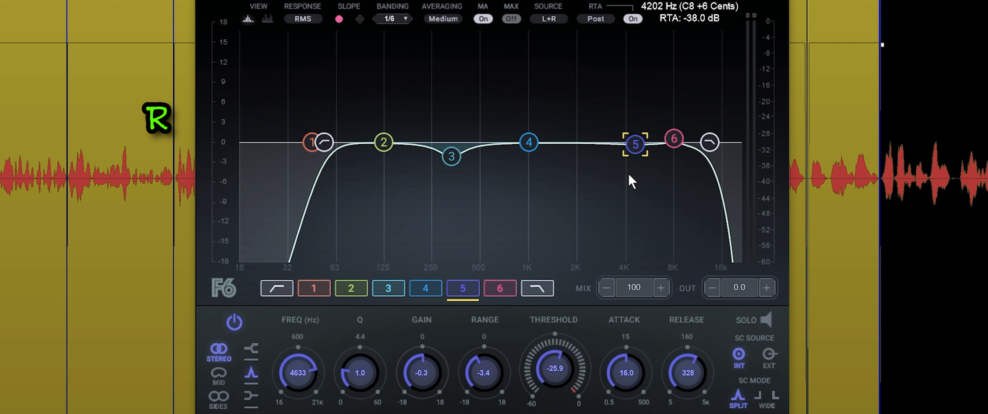
pyautogui.moveTo(638, 144); pyautogui.dragTo(637, 143)
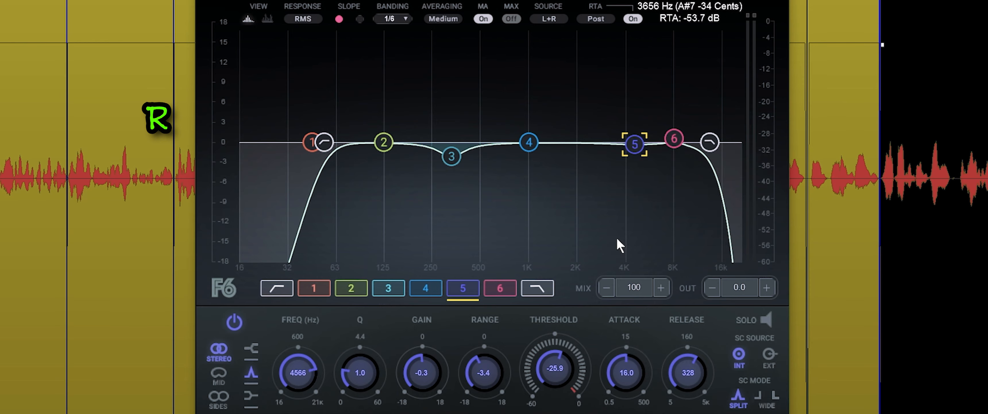
pyautogui.press('space')
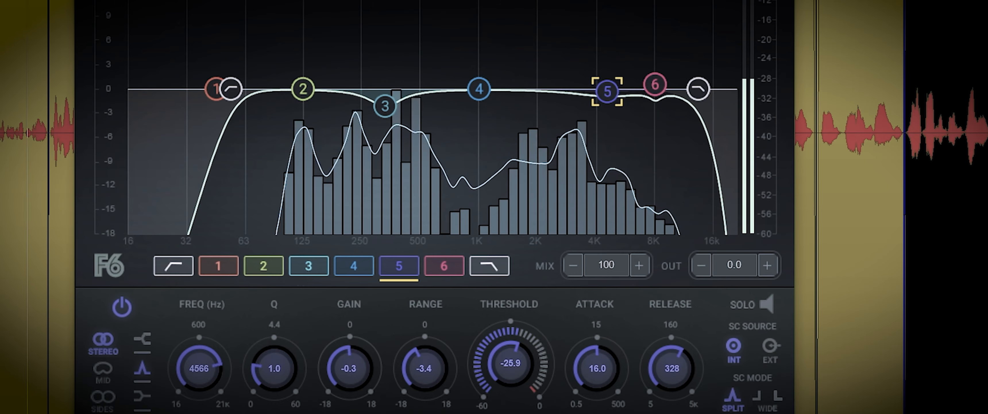
pyautogui.press('space')
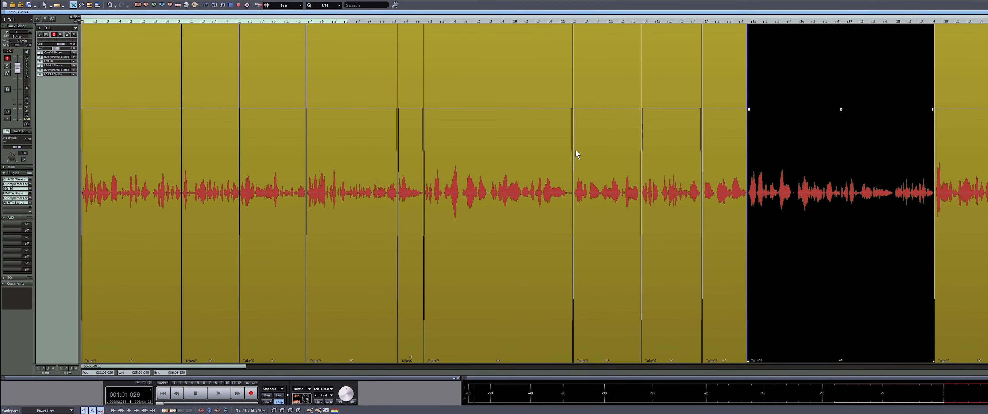
# Add a third F6-RTA Stereo from the frequency effects to track 1 and place its window over the middle clips
pyautogui.click(74, 77)
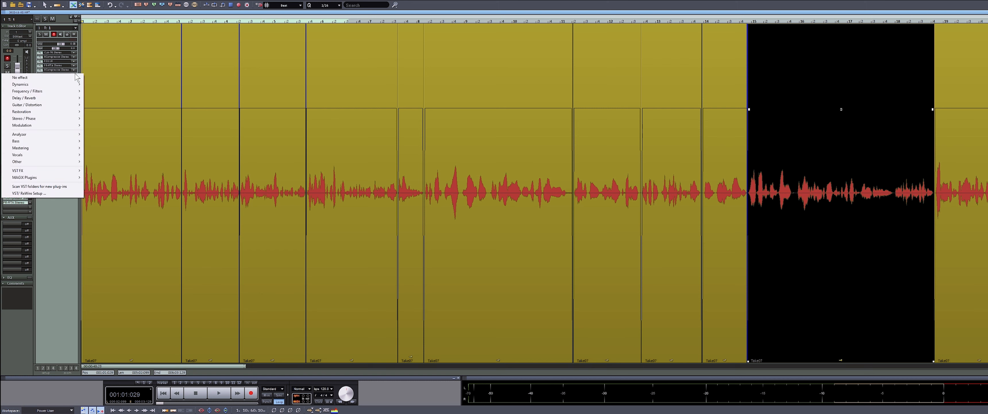
pyautogui.moveTo(66, 85)
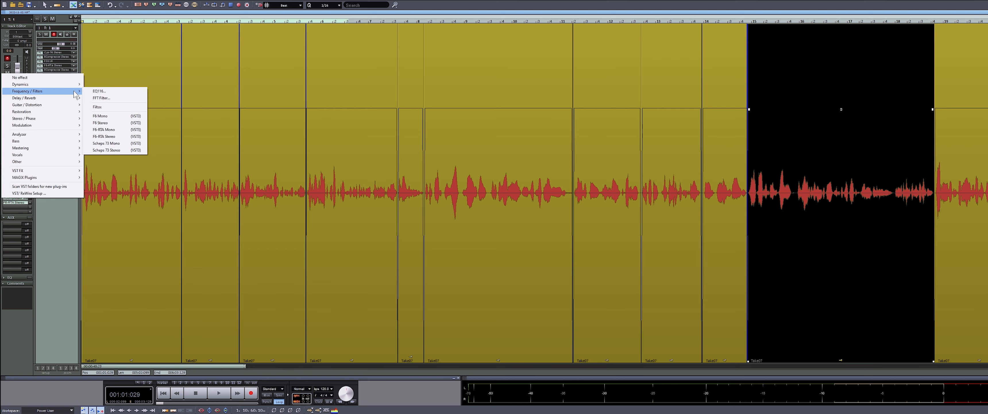
pyautogui.click(114, 138)
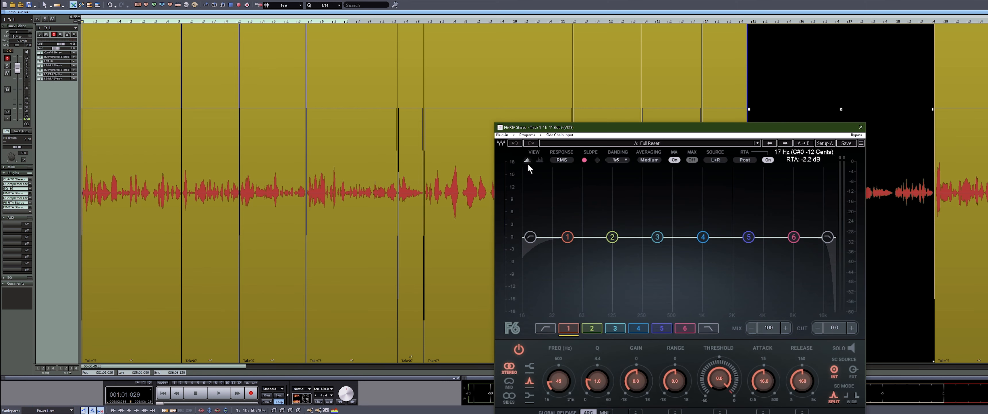
pyautogui.moveTo(581, 125); pyautogui.dragTo(426, 55)
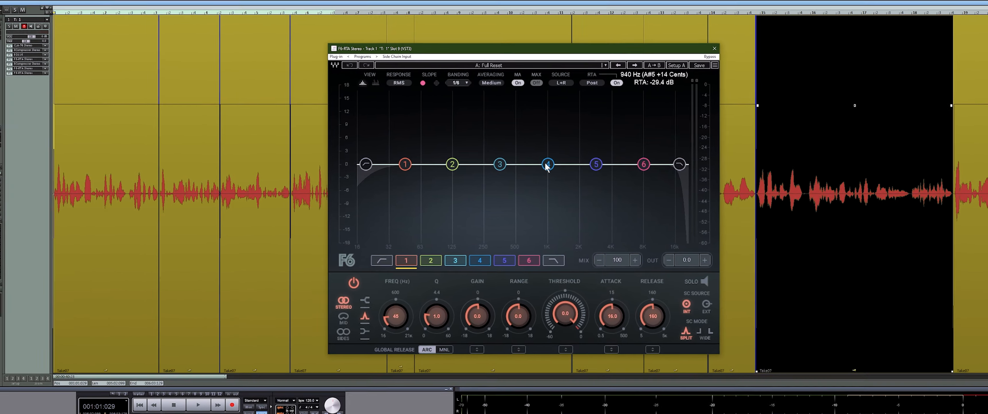
# Turn band 4 into a high shelf and try a 5.9 dB boost at 958 Hz before bringing it back to flat
pyautogui.moveTo(550, 165); pyautogui.dragTo(552, 163)
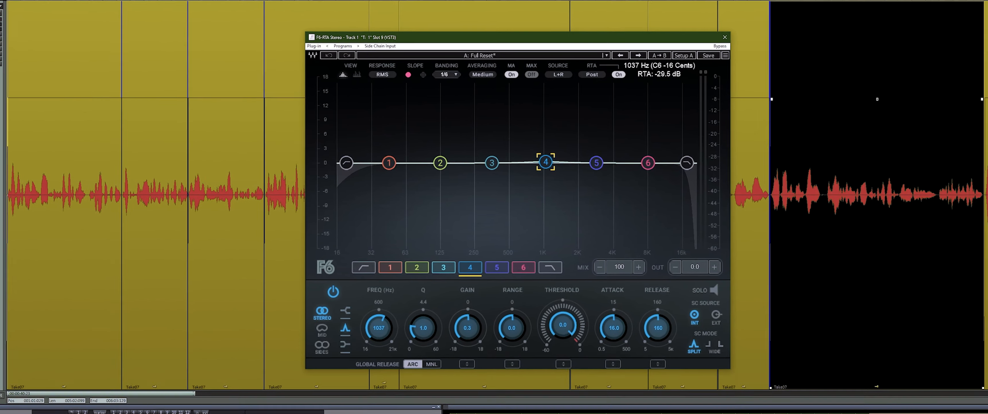
pyautogui.click(377, 295)
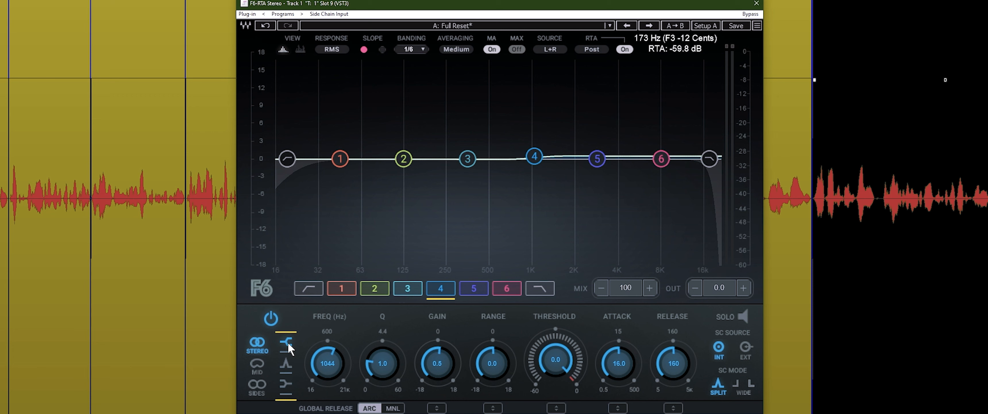
pyautogui.moveTo(536, 156); pyautogui.dragTo(530, 124)
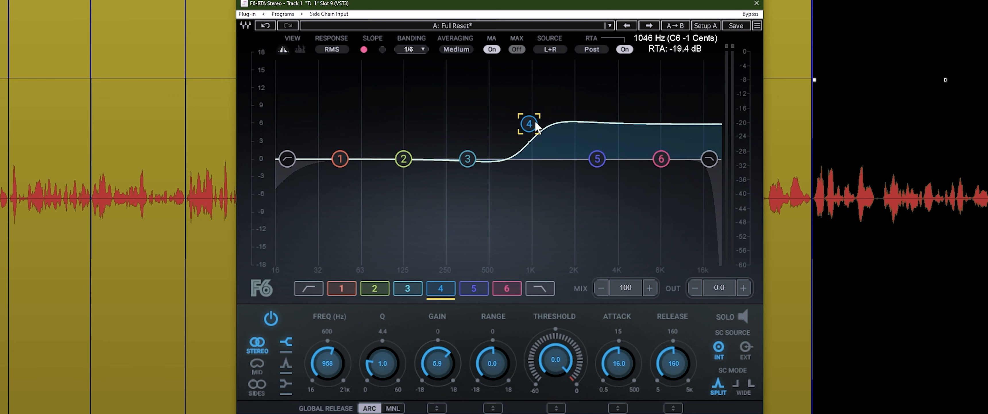
pyautogui.moveTo(535, 123); pyautogui.dragTo(534, 158)
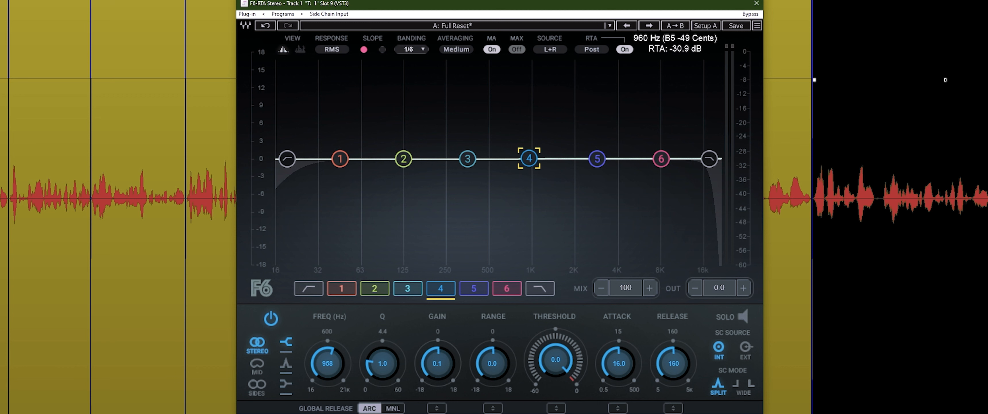
# Set band 4's shelf to 1646 Hz, range -4.5, threshold -18.7 and release 180, audition the vocal and close the F6
pyautogui.moveTo(529, 163); pyautogui.dragTo(534, 167)
pyautogui.moveTo(555, 347); pyautogui.dragTo(566, 362)
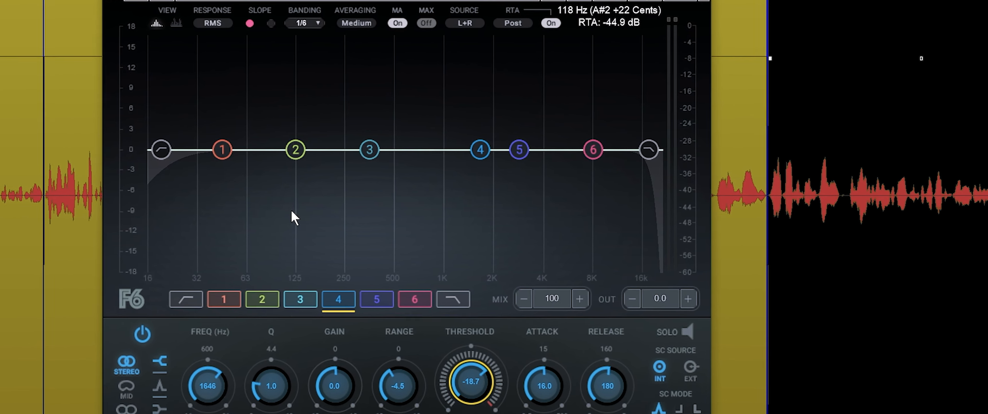
pyautogui.press('space')
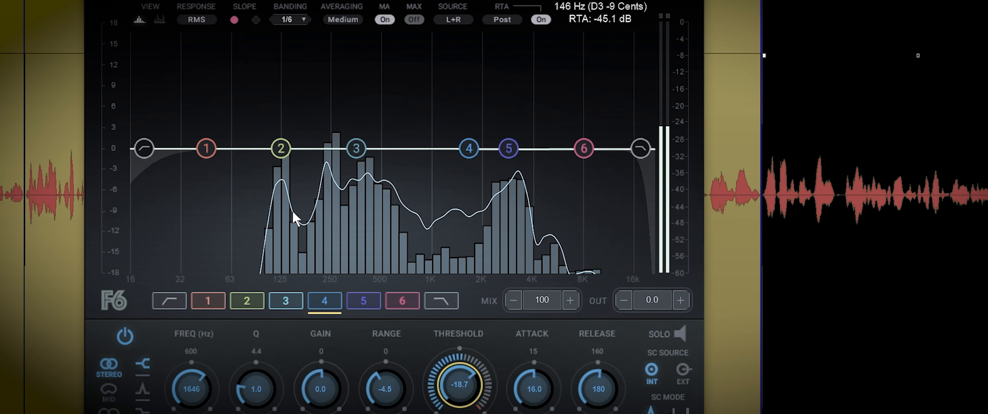
pyautogui.press('space')
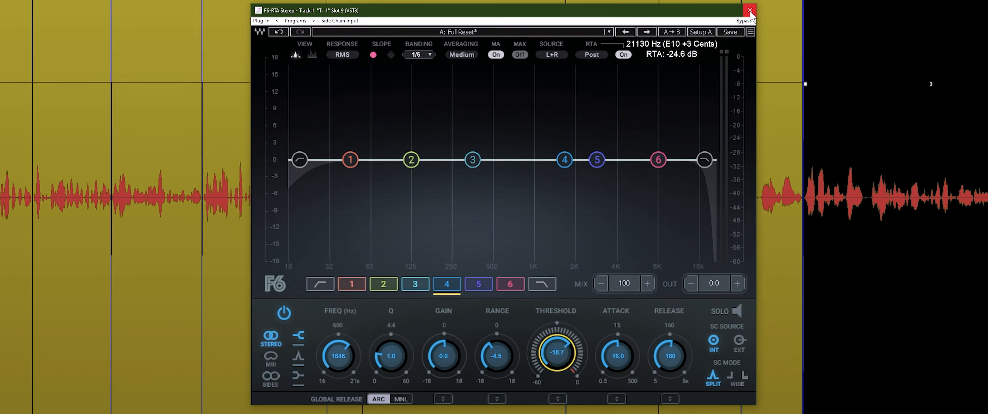
pyautogui.click(750, 11)
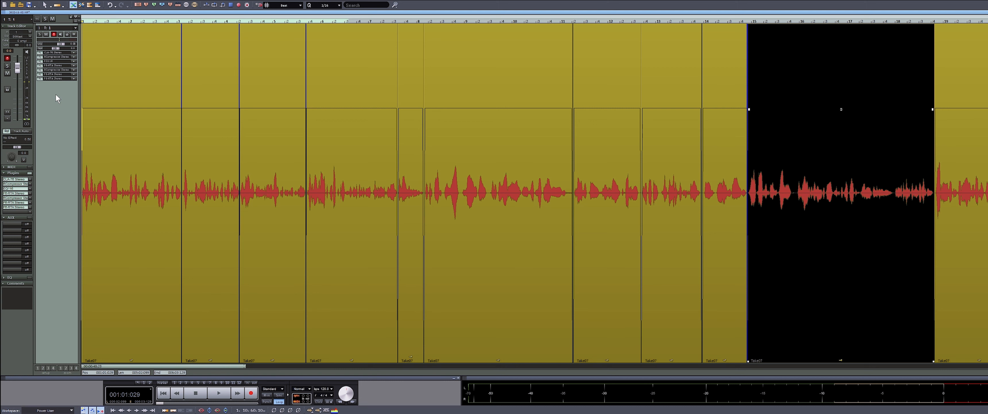
# Reopen the third F6-RTA, boost band 2 by 4.9 dB at 108 Hz and set the low cut to 64 Hz at 24 dB/oct
pyautogui.click(51, 78)
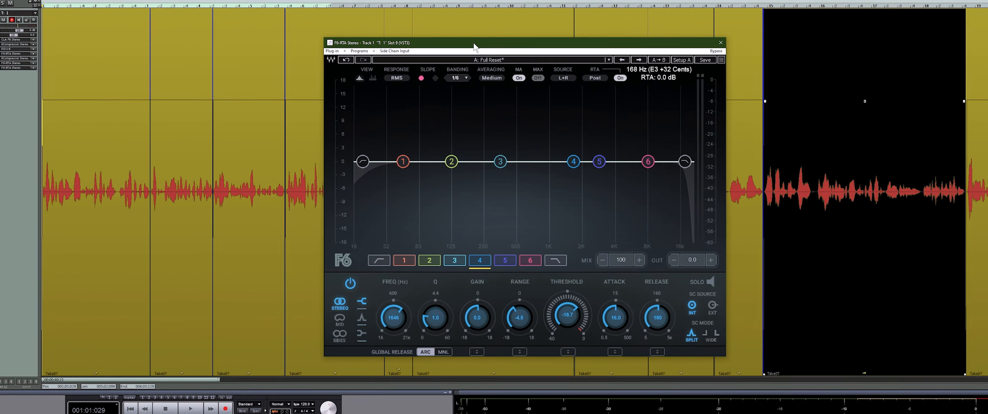
pyautogui.moveTo(481, 56); pyautogui.dragTo(465, 65)
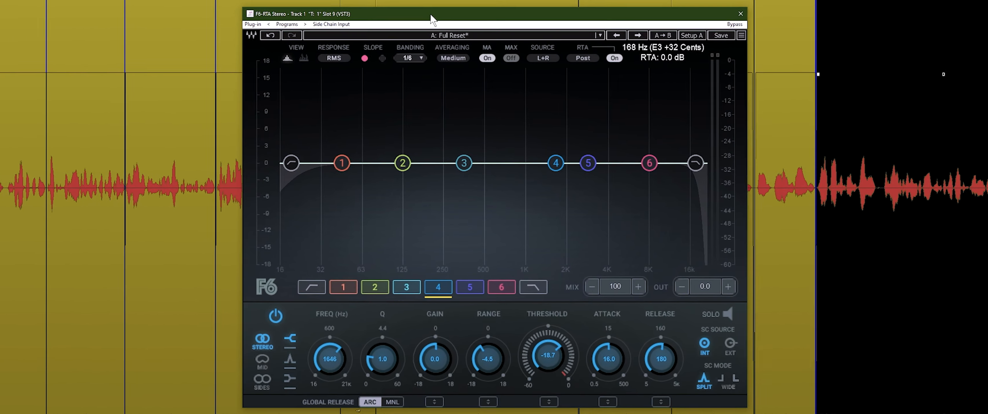
pyautogui.moveTo(403, 162); pyautogui.dragTo(372, 123)
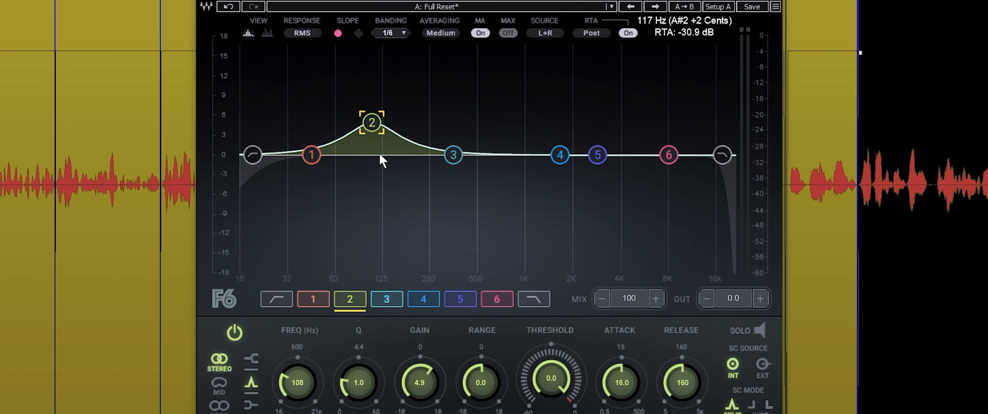
pyautogui.moveTo(253, 154); pyautogui.dragTo(333, 154)
pyautogui.moveTo(362, 385); pyautogui.dragTo(361, 360)
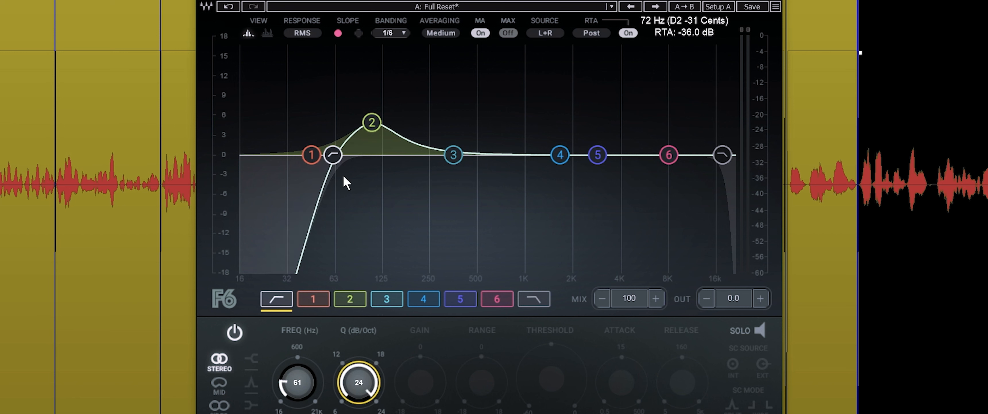
pyautogui.moveTo(333, 157); pyautogui.dragTo(337, 155)
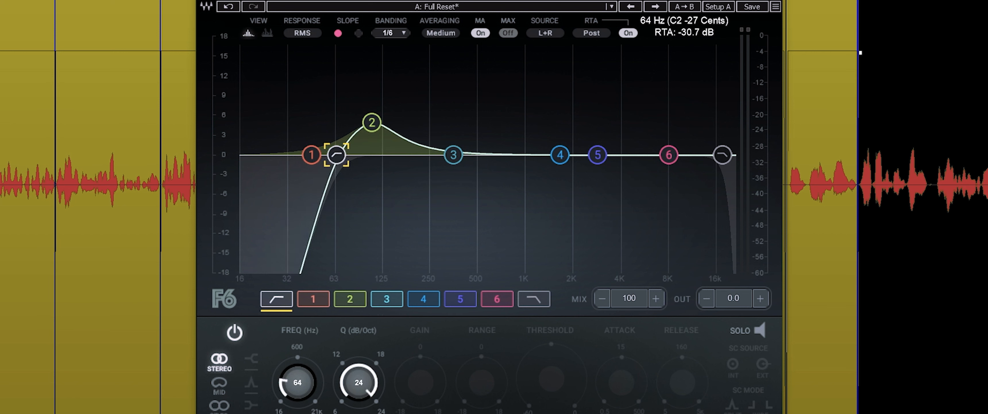
# Refine band 2 to a 5.1 dB boost at 111 Hz and make band 3 a 2.1 dB cut at 181 Hz
pyautogui.moveTo(372, 122); pyautogui.dragTo(371, 118)
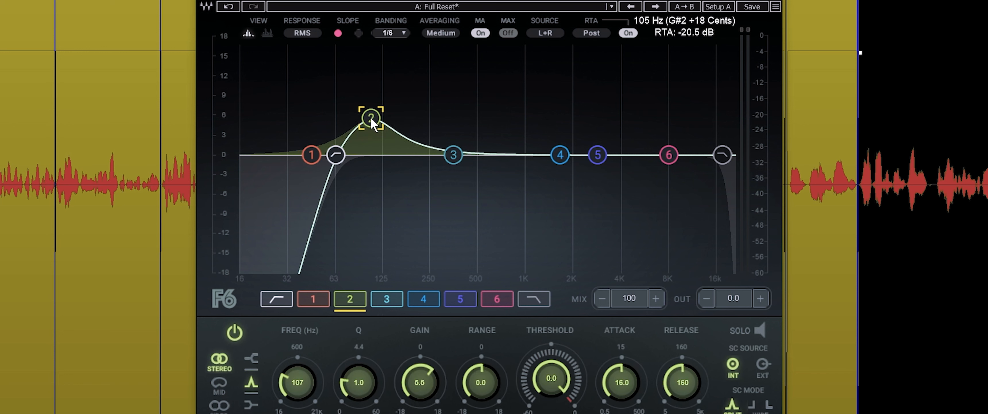
pyautogui.moveTo(371, 119); pyautogui.dragTo(373, 121)
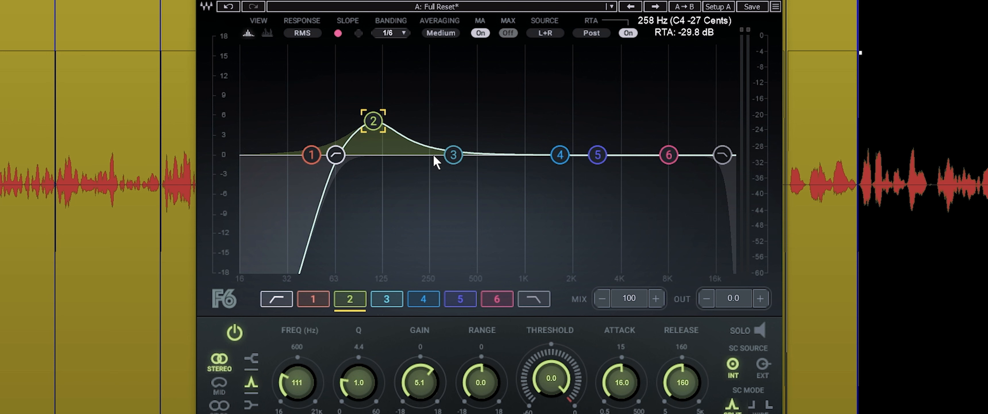
pyautogui.moveTo(454, 155); pyautogui.dragTo(408, 170)
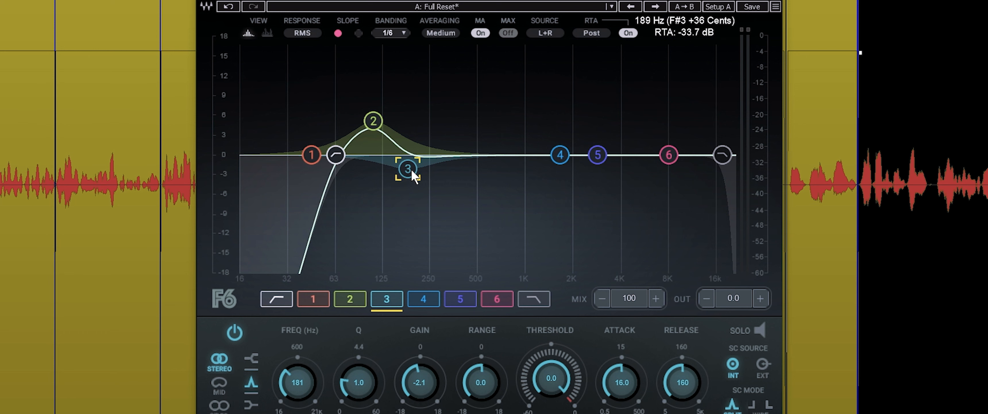
pyautogui.moveTo(391, 0); pyautogui.dragTo(368, 0)
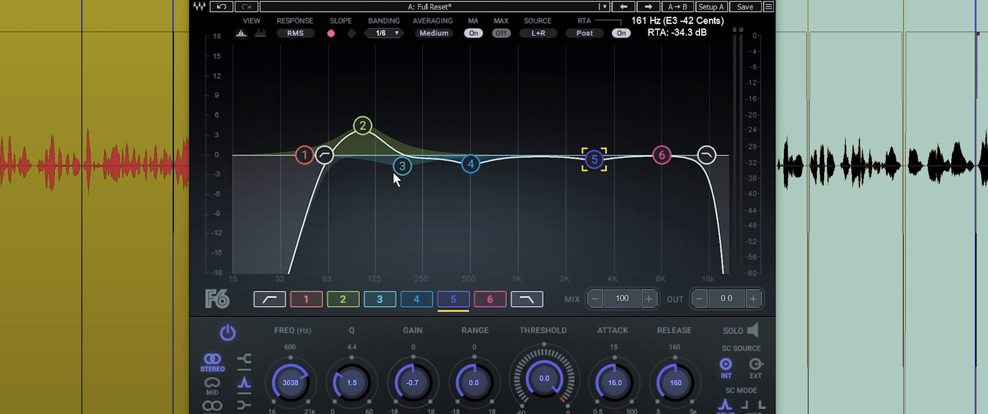
pyautogui.click(363, 127)
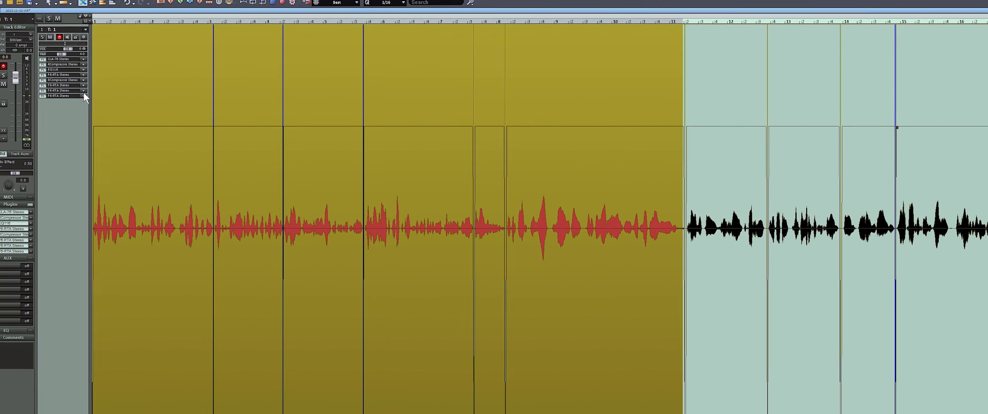
# Add the Abbey Road Saturator Stereo from the guitar and distortion effects to the next free slot of track 1
pyautogui.click(92, 103)
pyautogui.moveTo(65, 126)
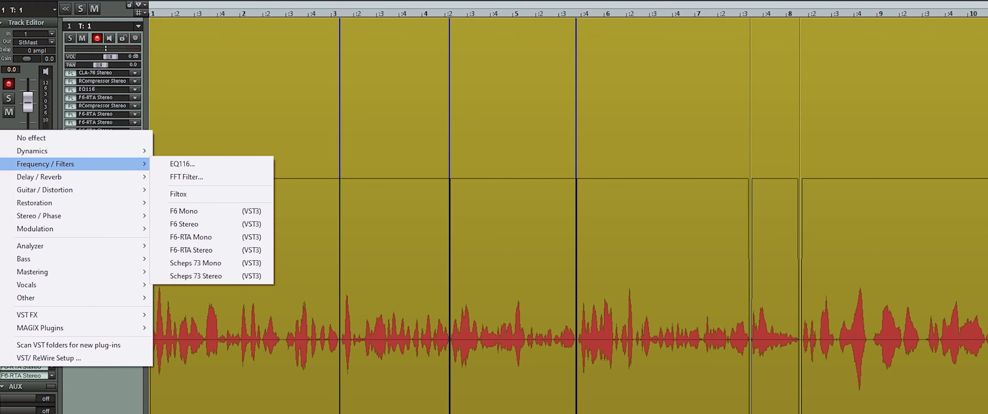
pyautogui.click(114, 395)
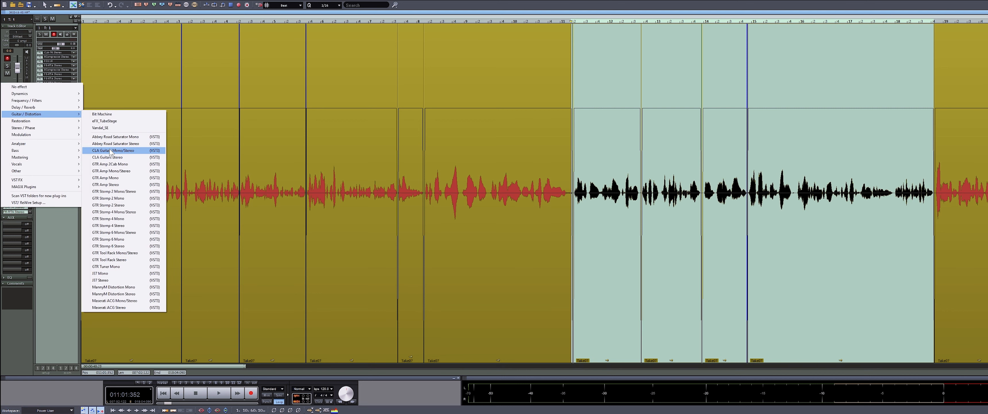
pyautogui.click(112, 145)
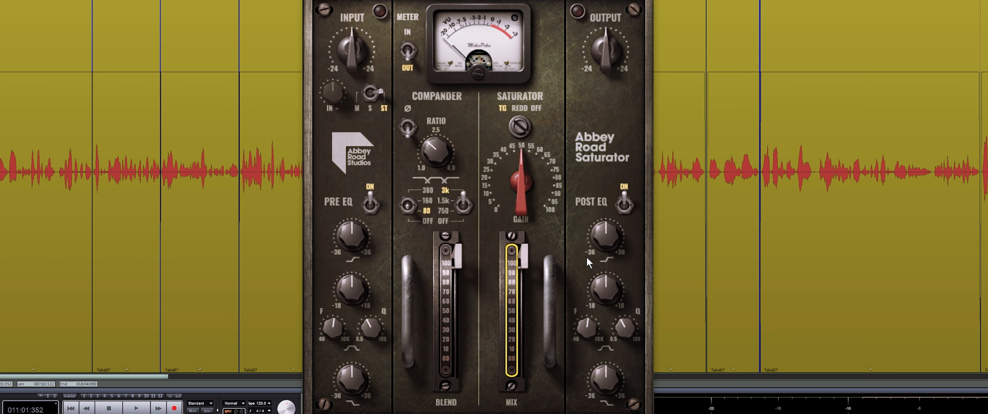
# Set the Saturator's mix to about 40 and its blend to about 50 while playing back the selected first part of the vocal
pyautogui.moveTo(523, 255); pyautogui.dragTo(523, 320)
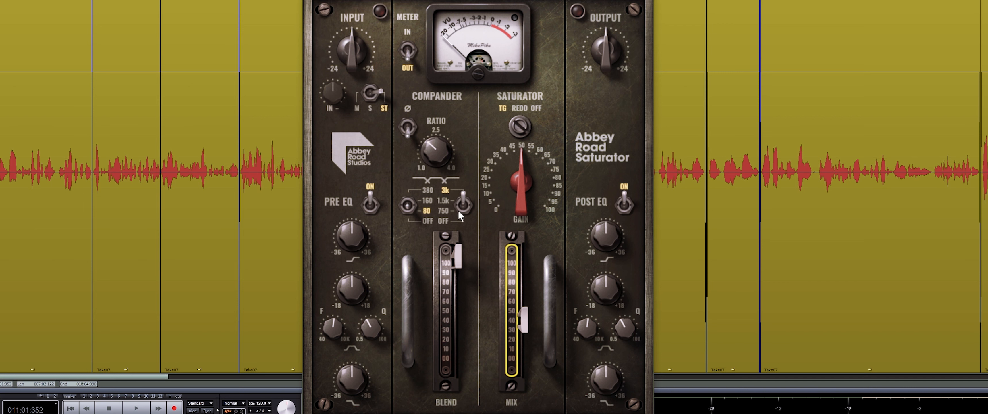
pyautogui.moveTo(2, 158); pyautogui.dragTo(705, 143)
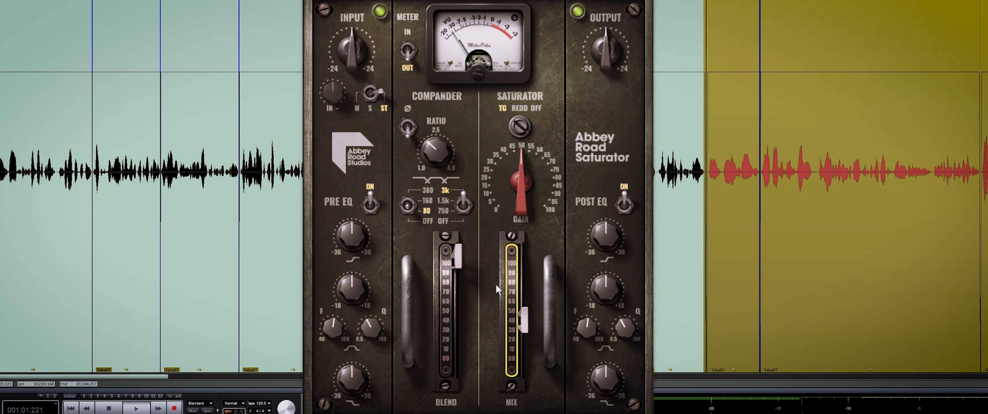
pyautogui.press('space')
pyautogui.moveTo(458, 260); pyautogui.dragTo(457, 314)
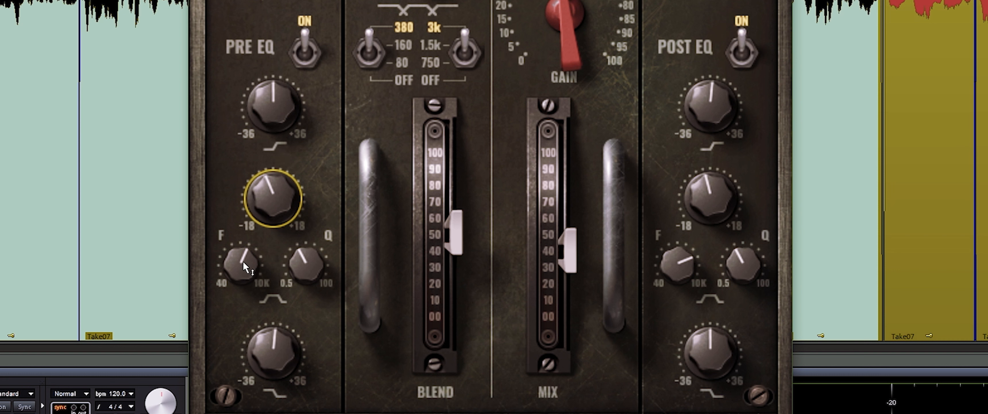
# Check the Saturator's pre EQ bell gain and frequency, and its post EQ high-shelf gain, bell gain and bell frequency
pyautogui.moveTo(244, 258); pyautogui.dragTo(244, 260)
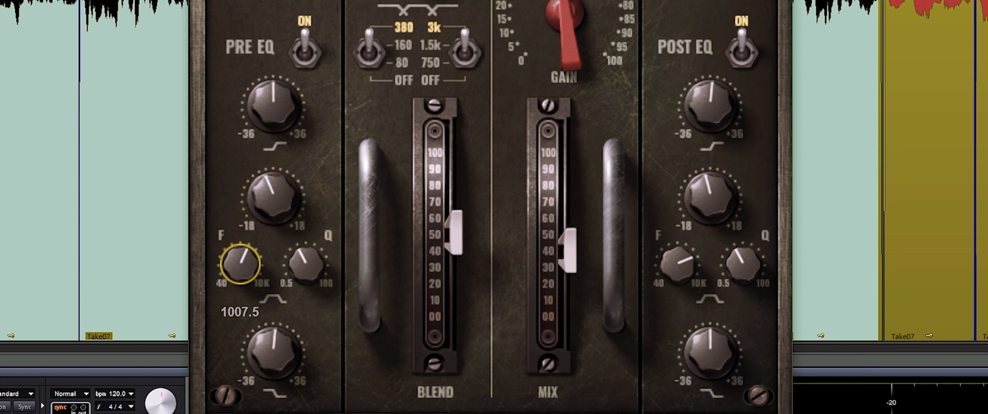
pyautogui.click(273, 198)
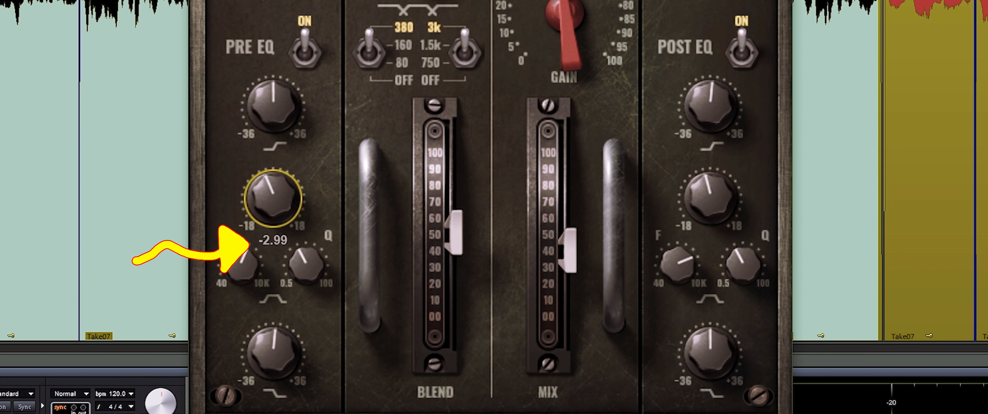
pyautogui.click(725, 101)
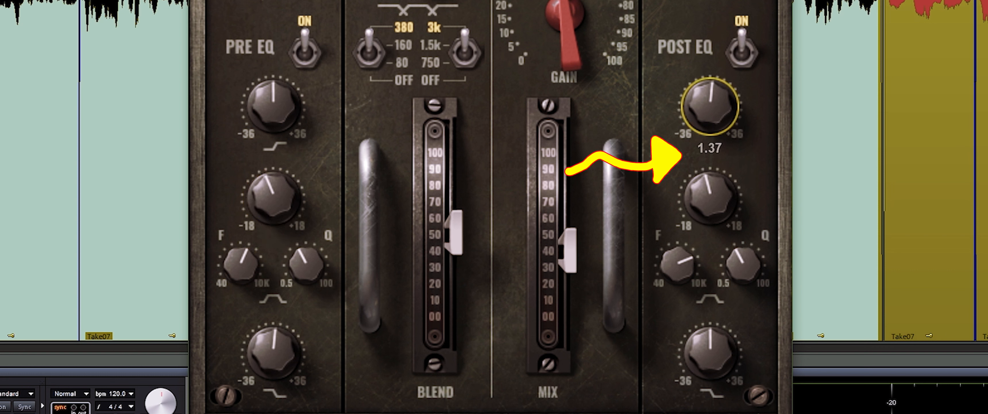
pyautogui.click(724, 203)
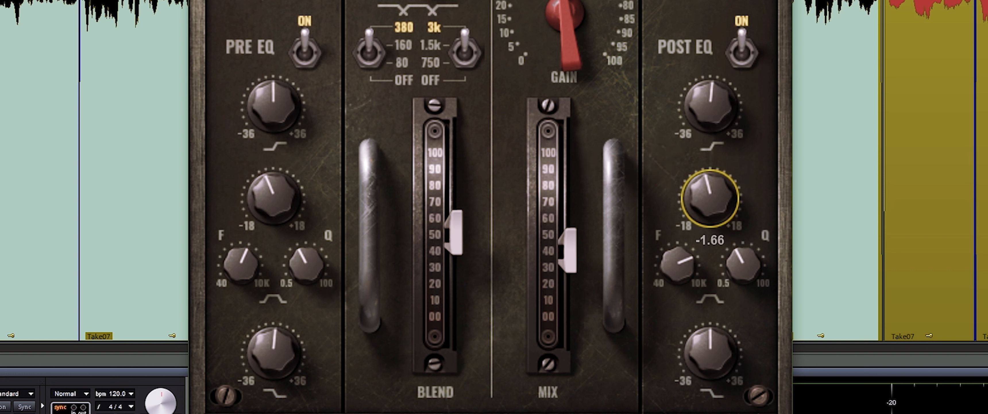
pyautogui.click(688, 276)
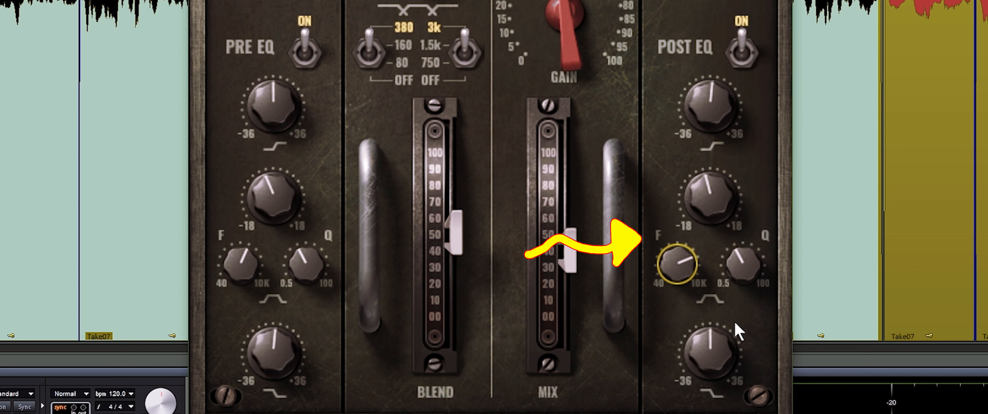
pyautogui.click(284, 357)
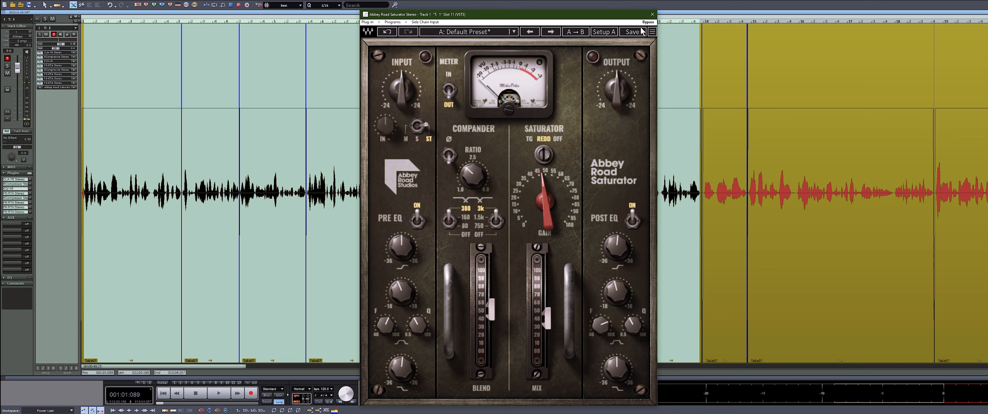
# Play the vocal and toggle the Saturator's bypass to compare the processed and unprocessed sound
pyautogui.press('space')
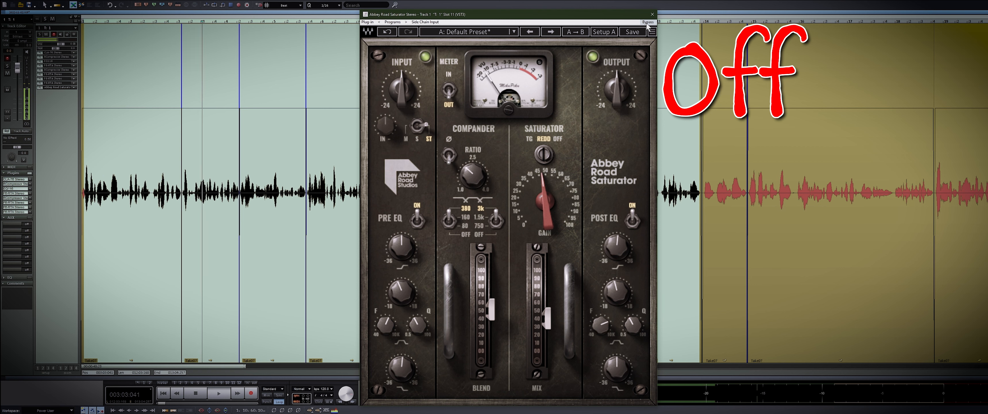
pyautogui.click(648, 23)
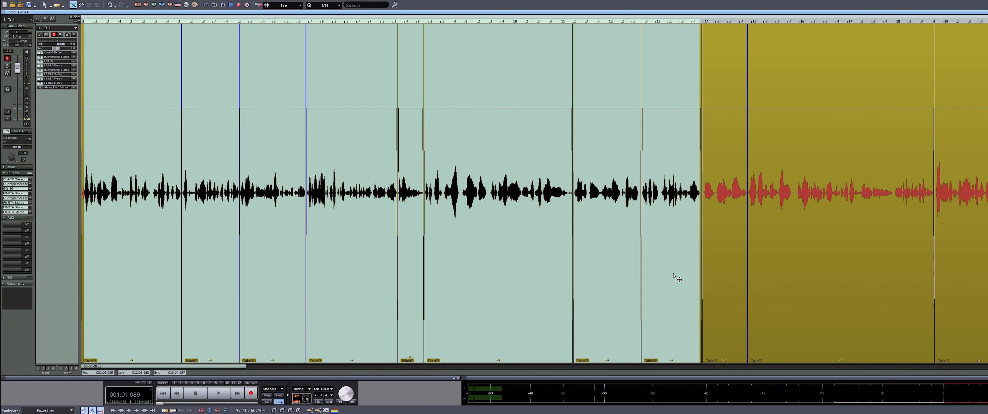
# Add another RCompressor Stereo from the dynamics effects to the next free slot of track 1
pyautogui.moveTo(246, 369); pyautogui.dragTo(398, 373)
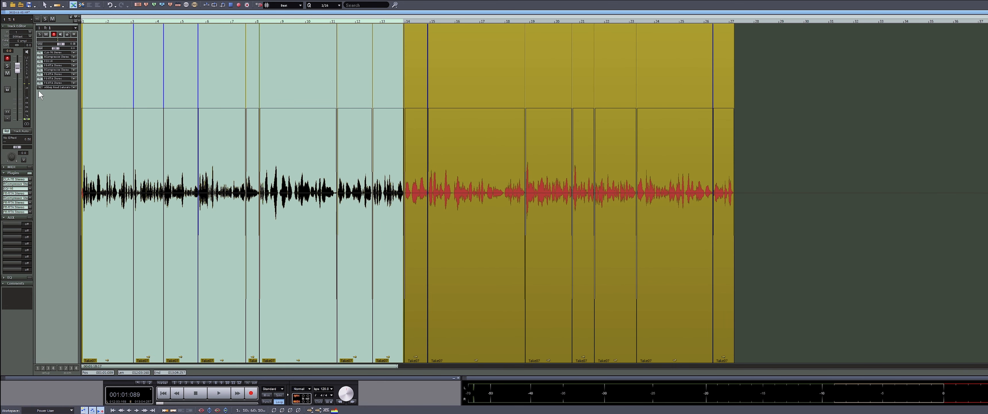
pyautogui.press('space')
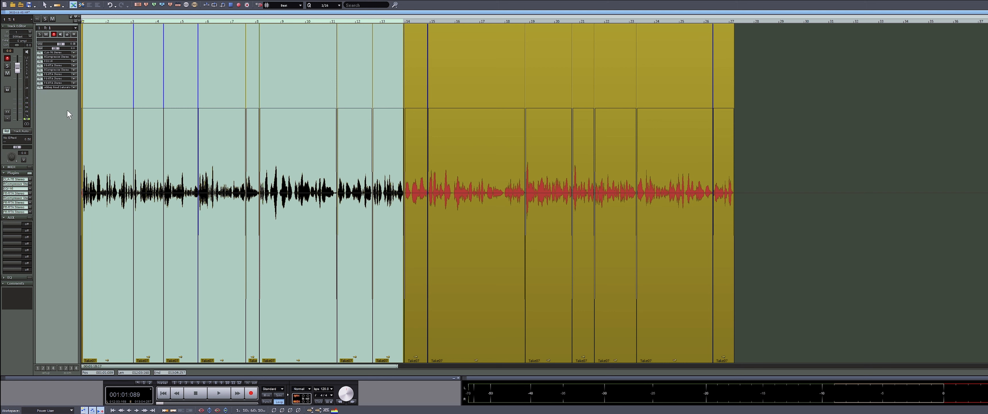
pyautogui.click(71, 88)
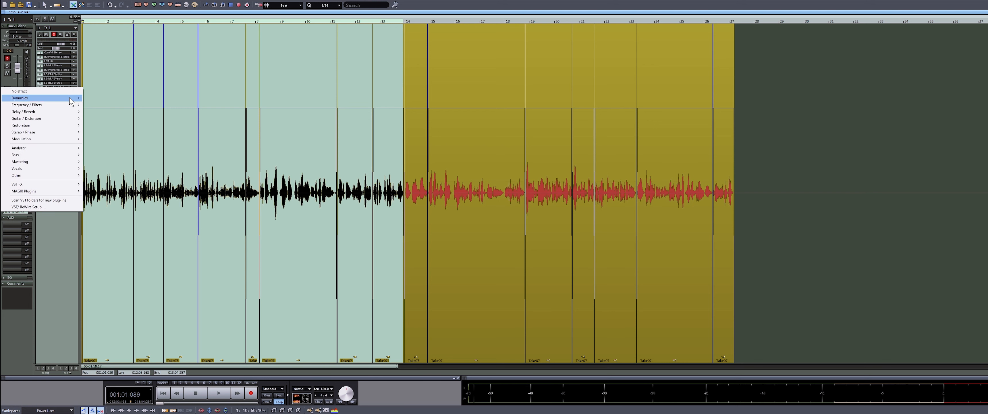
pyautogui.moveTo(71, 99)
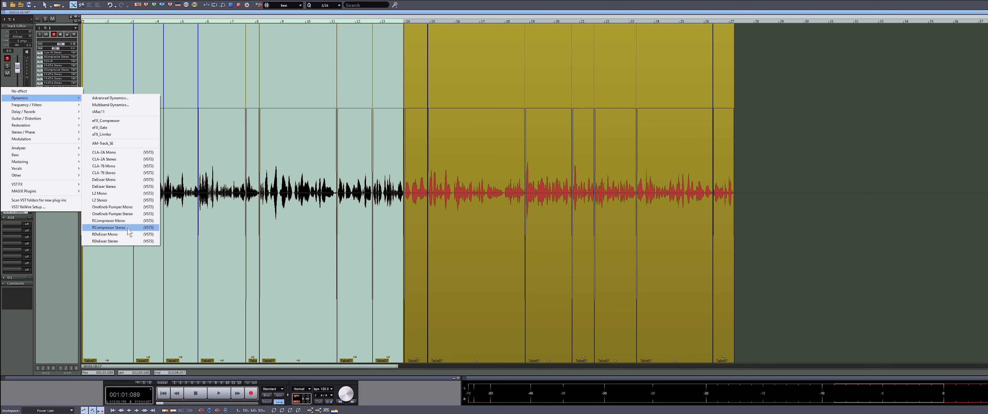
pyautogui.click(111, 227)
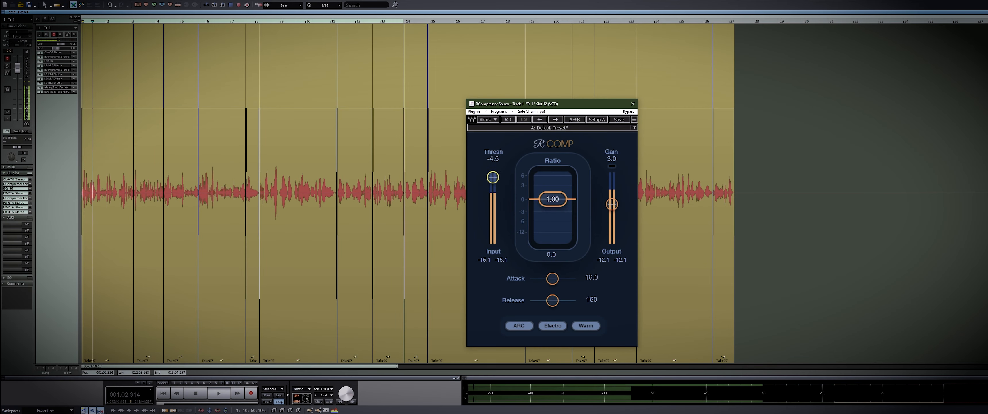
# Set the new RCompressor's threshold to -20.7 and ratio to 4.44, close it and play the vocal to check its peak level
pyautogui.moveTo(493, 177); pyautogui.dragTo(493, 198)
pyautogui.moveTo(552, 198); pyautogui.dragTo(553, 213)
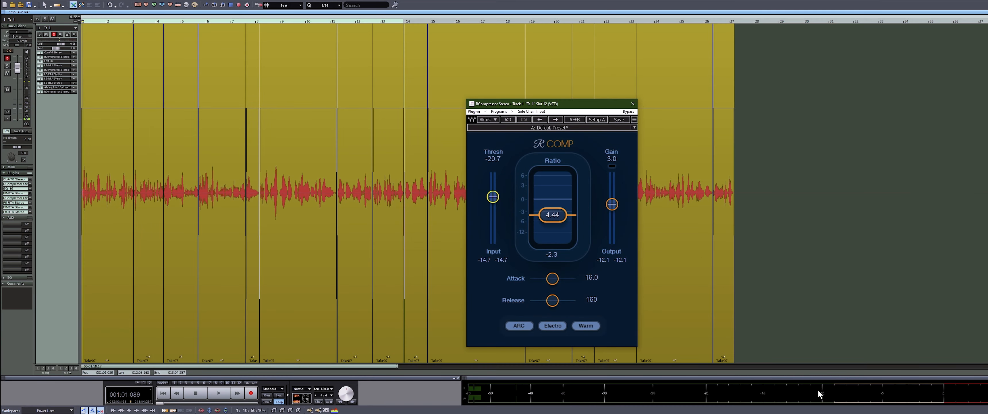
pyautogui.click(633, 104)
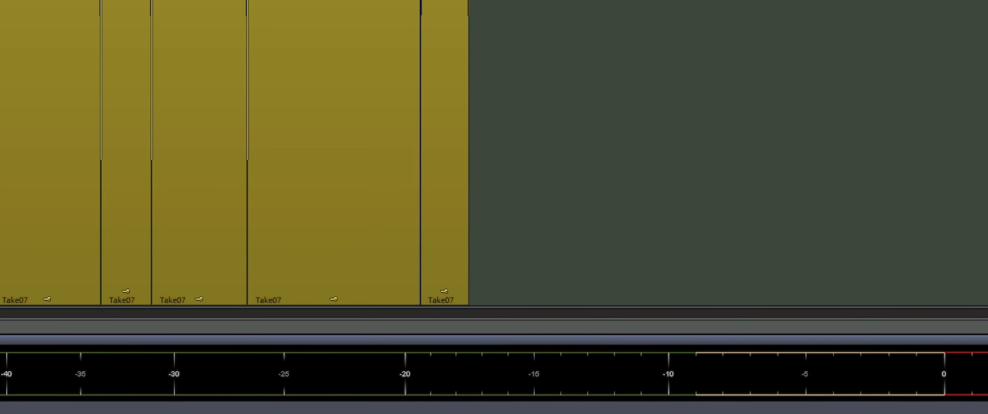
pyautogui.press('space')
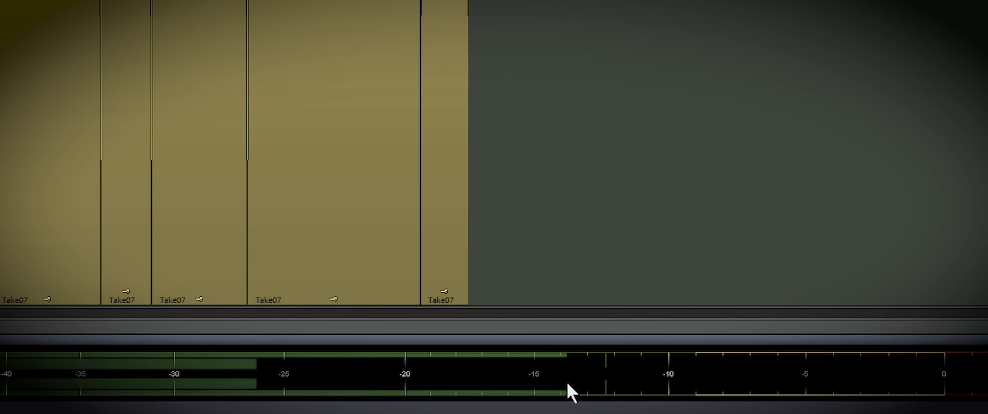
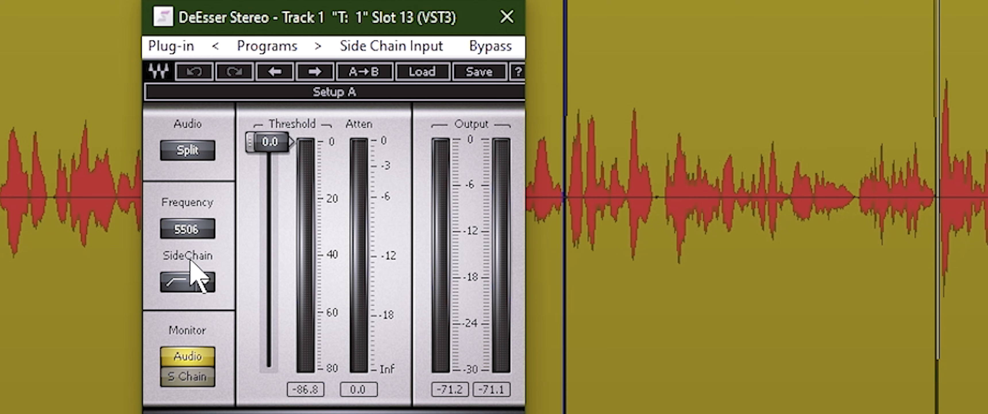
# Set the DeEsser's frequency to 8089 and its threshold to -38.5 and close it
pyautogui.moveTo(197, 230); pyautogui.dragTo(197, 201)
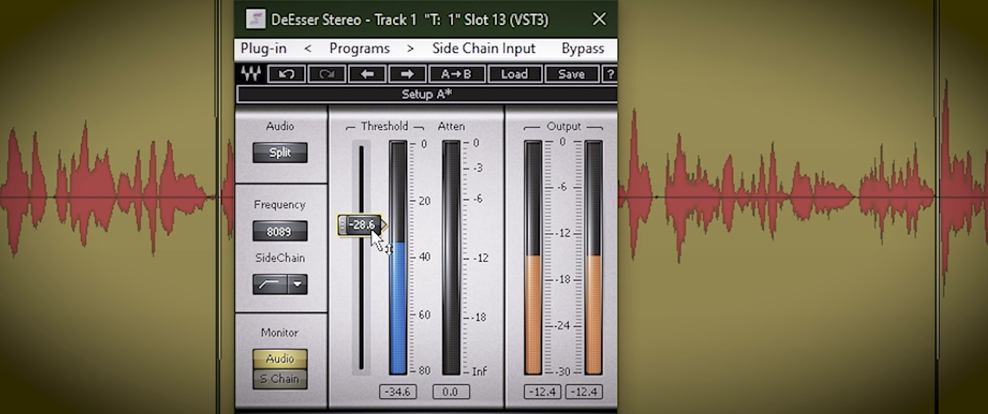
pyautogui.moveTo(379, 244); pyautogui.dragTo(379, 274)
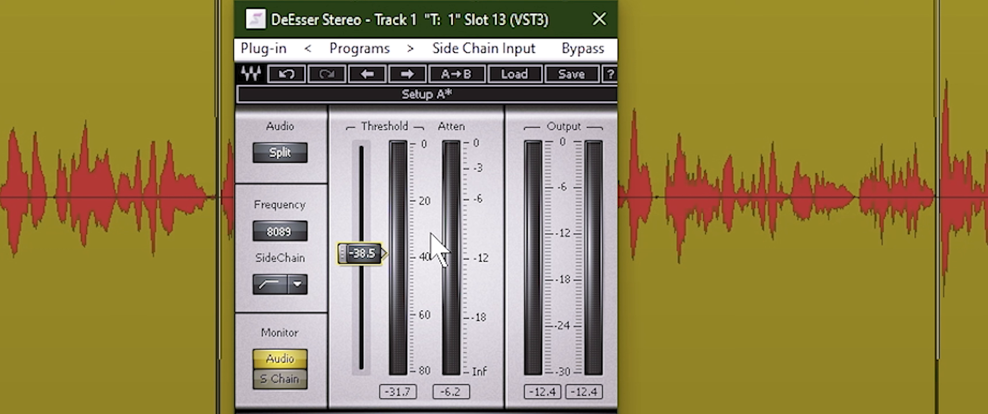
pyautogui.moveTo(485, 18); pyautogui.dragTo(492, 2)
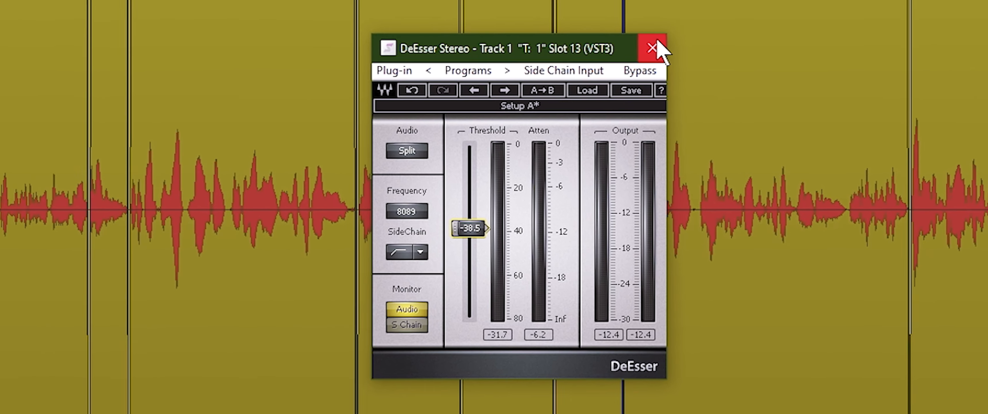
pyautogui.click(655, 39)
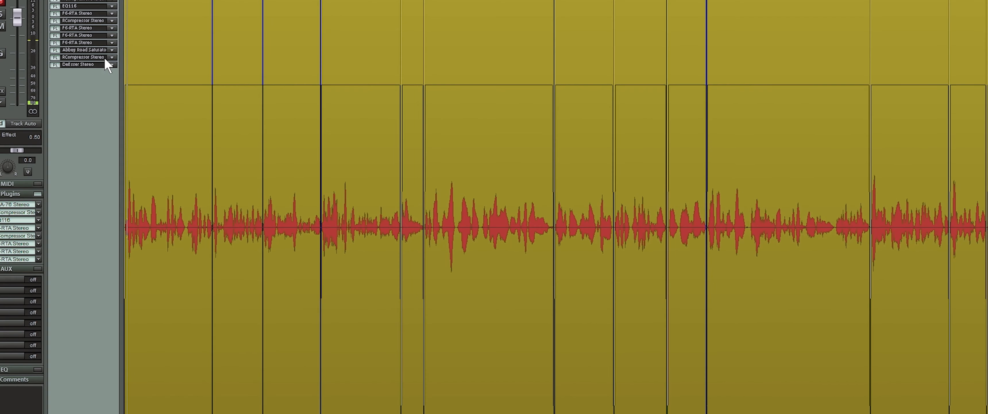
# Add a second DeEsser Stereo to track 1, set its frequency to 5848 and threshold to -36.3 and close it
pyautogui.click(111, 69)
pyautogui.moveTo(94, 87)
pyautogui.click(163, 233)
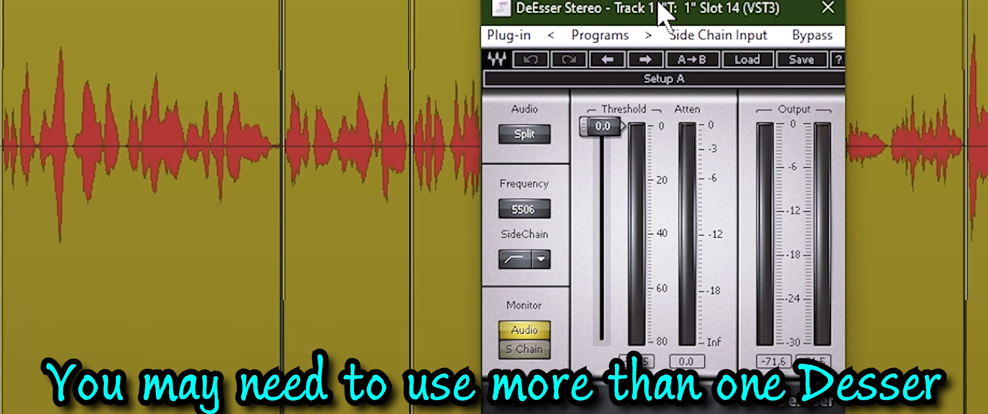
pyautogui.moveTo(658, 3); pyautogui.dragTo(659, 3)
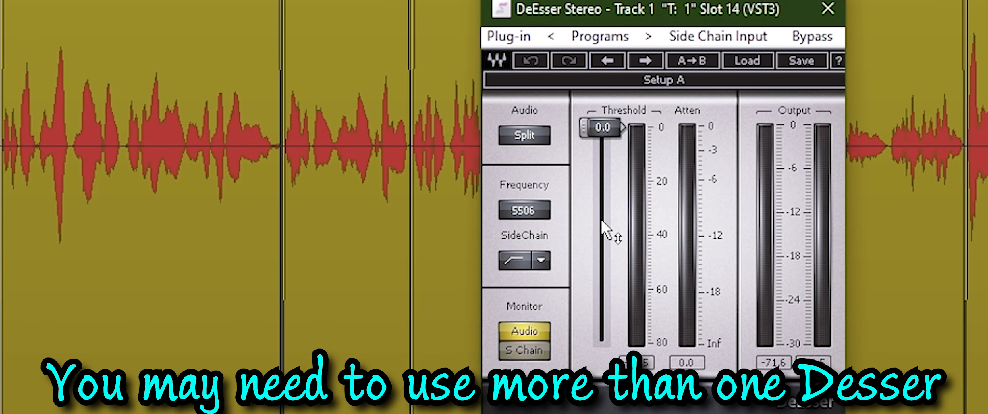
pyautogui.moveTo(602, 127); pyautogui.dragTo(602, 225)
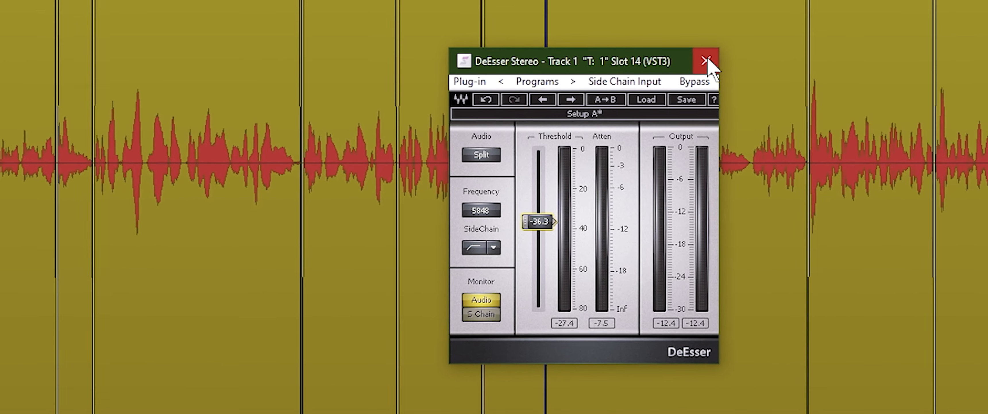
pyautogui.click(706, 61)
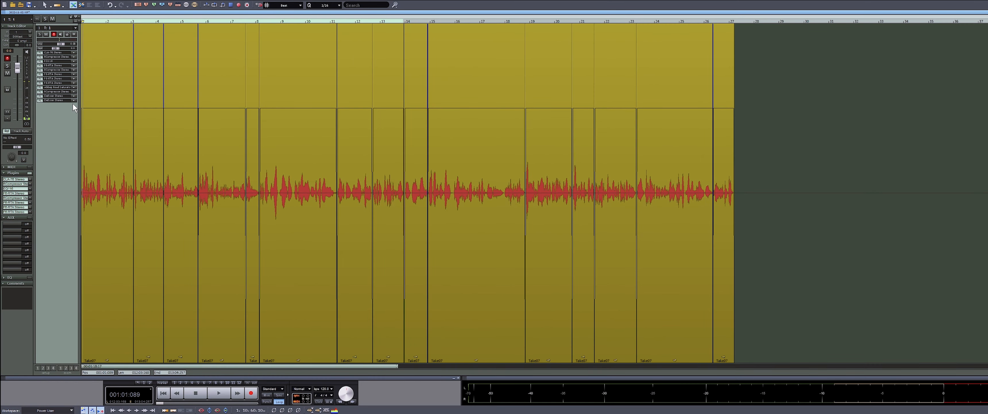
# Add the eFX_Gate from the dynamics effects to the next free slot of track 1
pyautogui.click(74, 99)
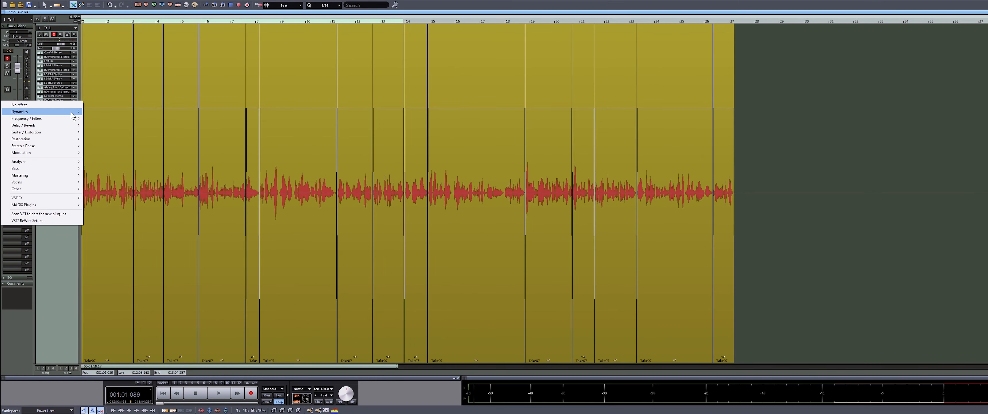
pyautogui.moveTo(71, 112)
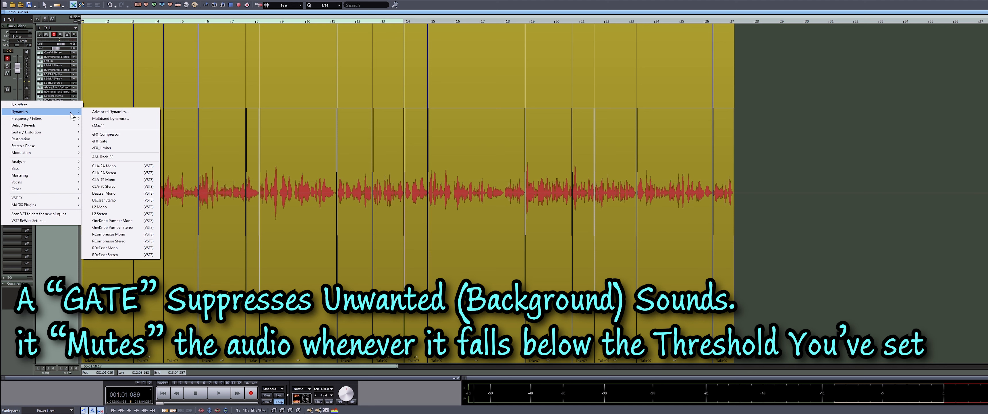
pyautogui.click(110, 141)
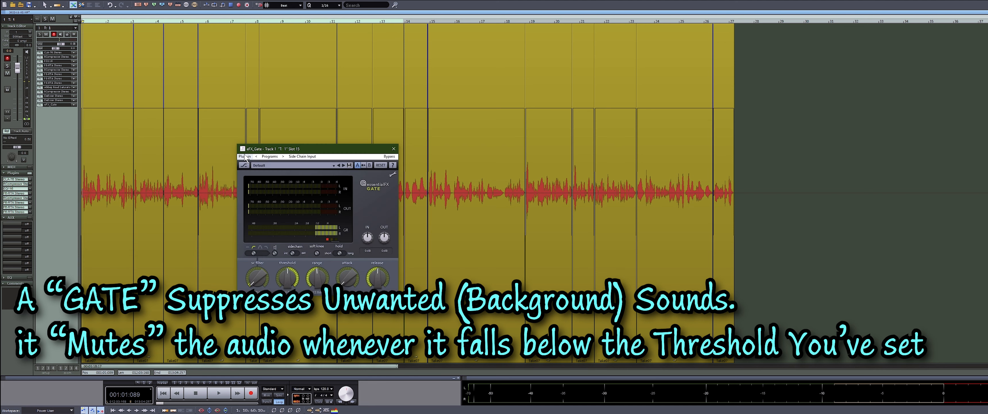
pyautogui.moveTo(253, 149); pyautogui.dragTo(319, 137)
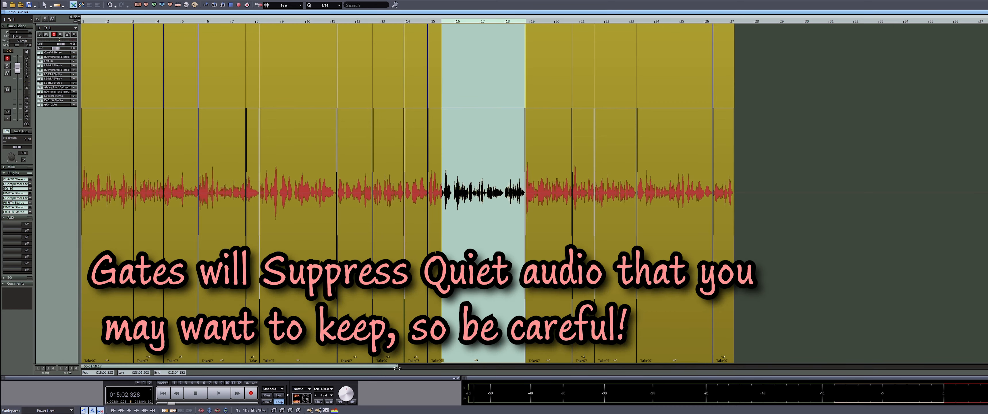
# Select the vocal passage from about bar 5.5 to bar 8 on track 1 and play it to check its level
pyautogui.moveTo(396, 367); pyautogui.dragTo(244, 365)
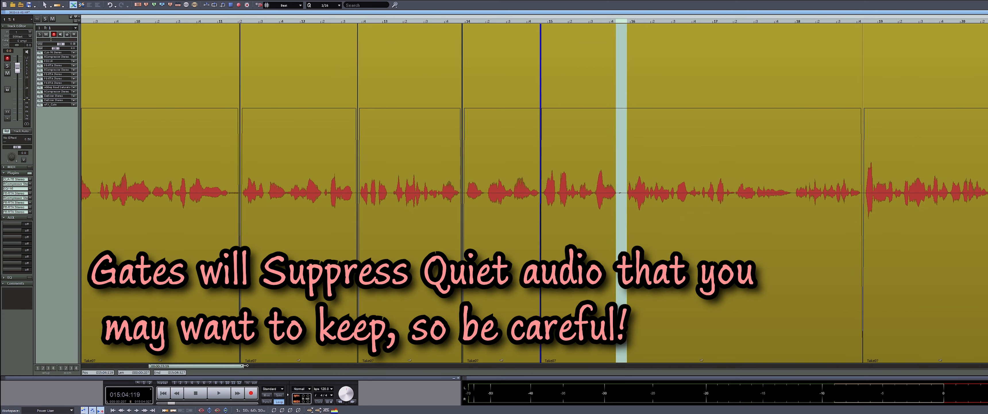
pyautogui.moveTo(62, 44); pyautogui.dragTo(83, 49)
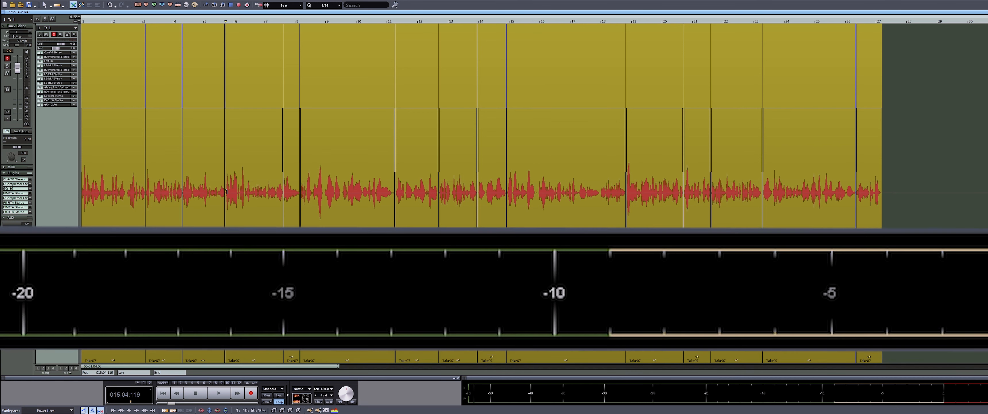
pyautogui.moveTo(225, 192); pyautogui.dragTo(295, 192)
pyautogui.press('space')
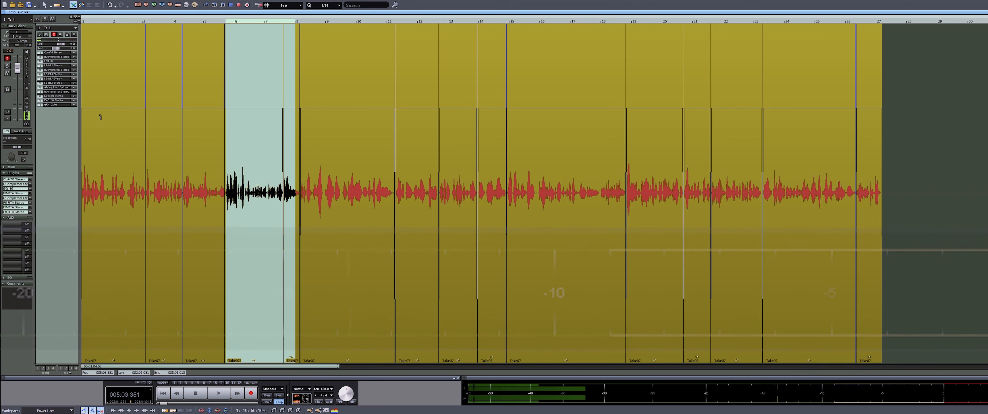
# Add the L2 Stereo limiter to the next free slot of track 1 with an out ceiling of -2.0 and a threshold of -4.4
pyautogui.click(73, 105)
pyautogui.moveTo(74, 121)
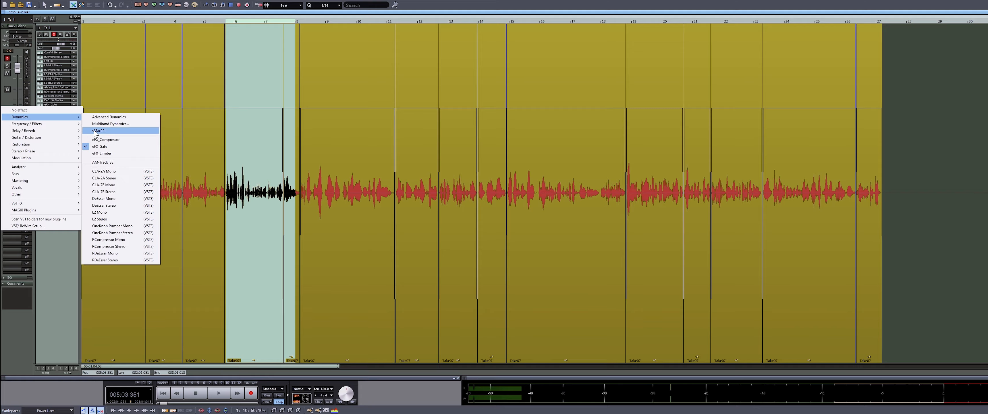
pyautogui.click(99, 219)
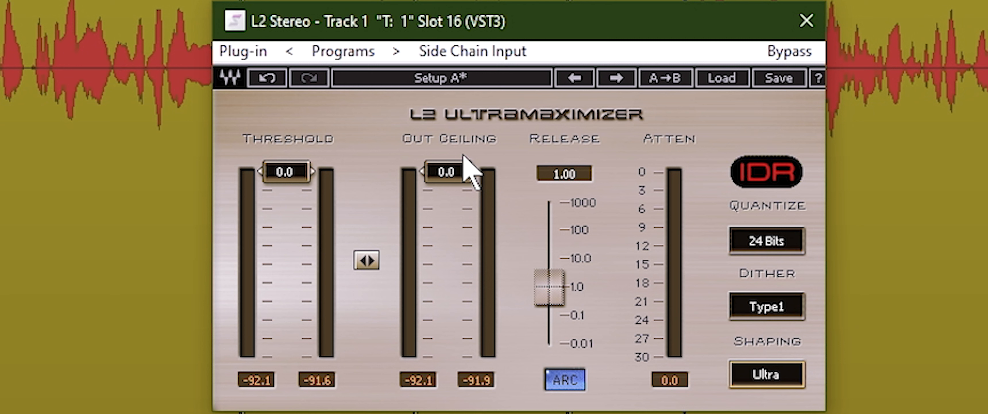
pyautogui.moveTo(447, 173); pyautogui.dragTo(447, 183)
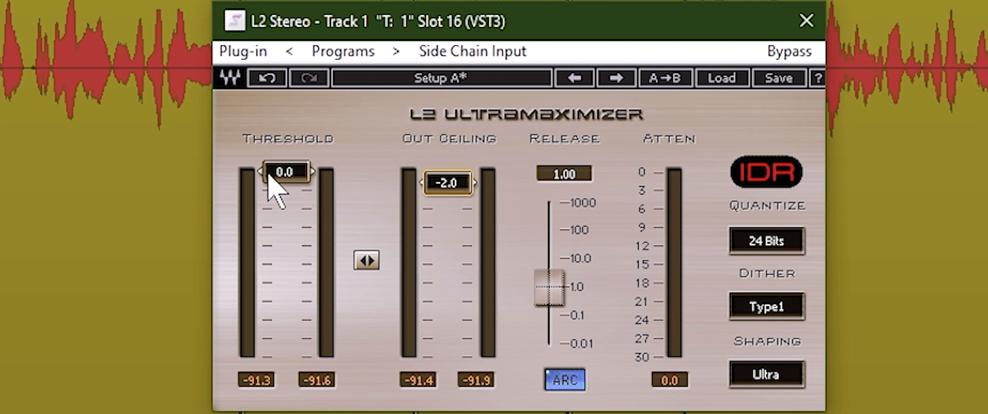
pyautogui.moveTo(270, 172); pyautogui.dragTo(286, 202)
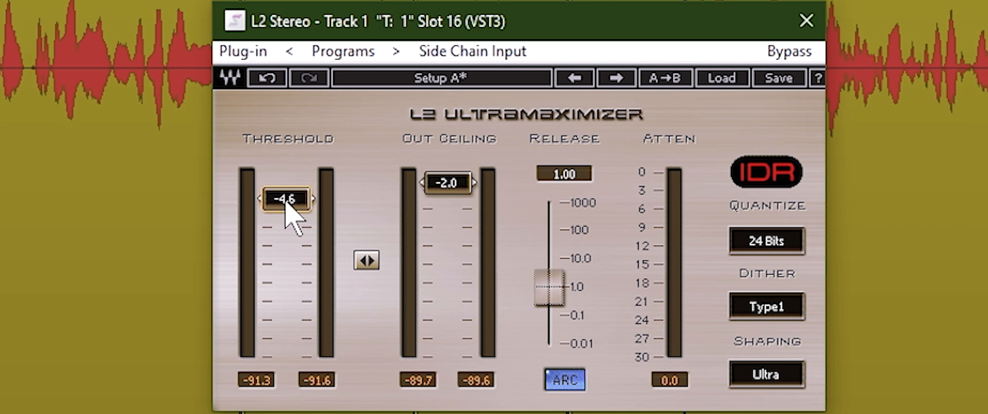
pyautogui.moveTo(286, 203); pyautogui.dragTo(286, 203)
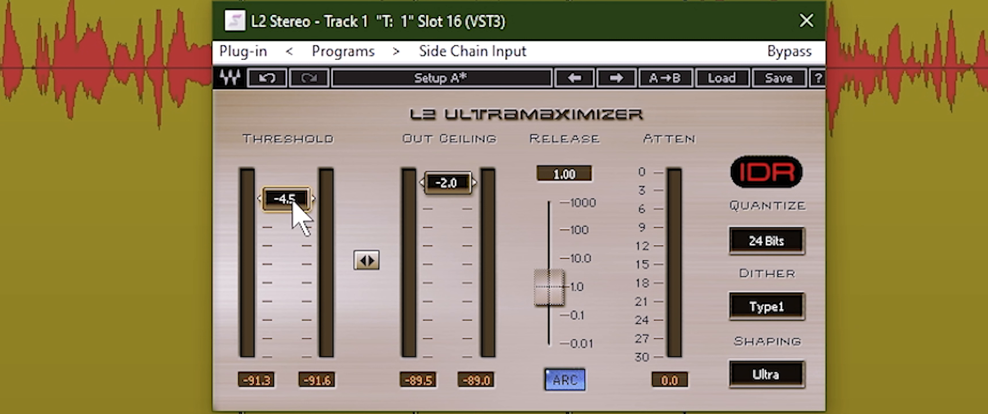
pyautogui.moveTo(293, 202)
pyautogui.mouseDown()
pyautogui.moveTo(293, 250)
pyautogui.moveTo(293, 197)
pyautogui.mouseUp()
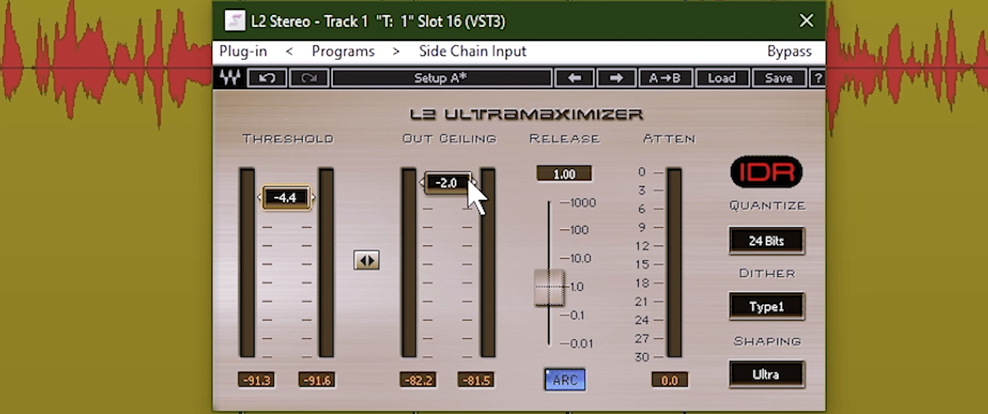
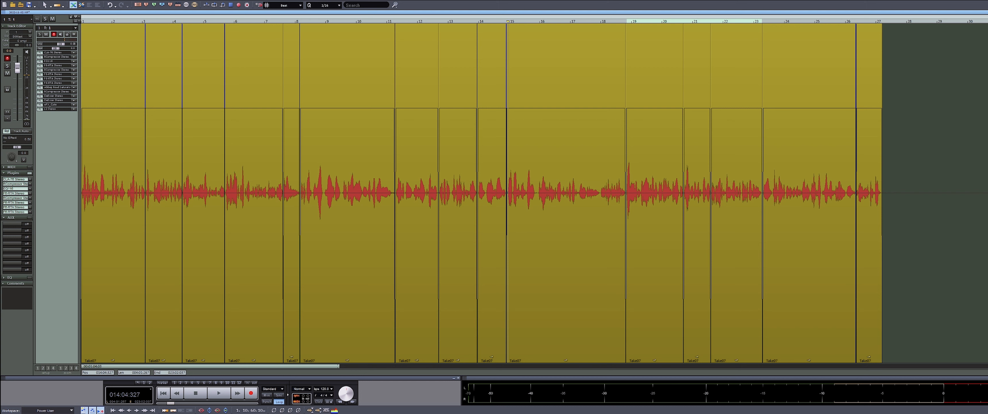
# Show the mixer and play the vocal from about bar 18 and bar 5.5 to compare the original and processed recordings
pyautogui.press('m')
pyautogui.moveTo(764, 64); pyautogui.dragTo(946, 57)
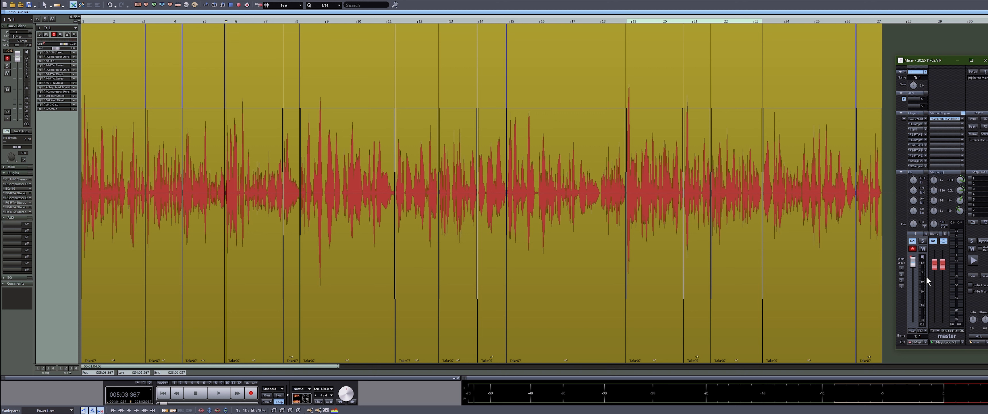
pyautogui.press('space')
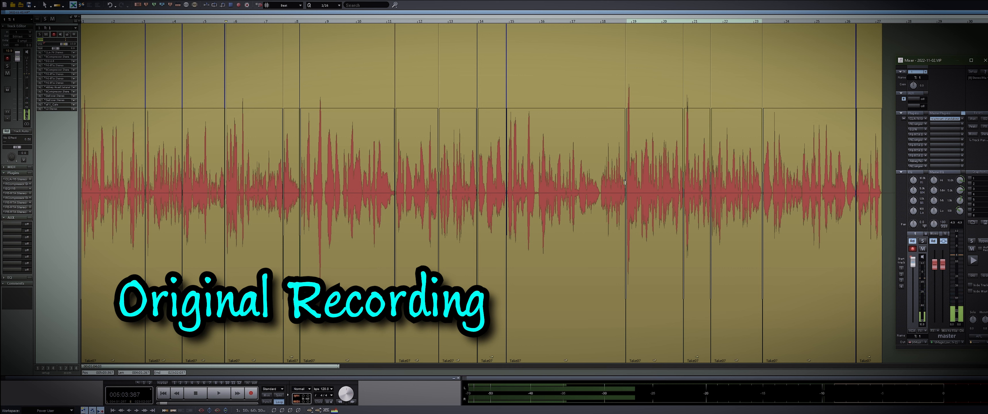
pyautogui.click(600, 186)
pyautogui.press('space')
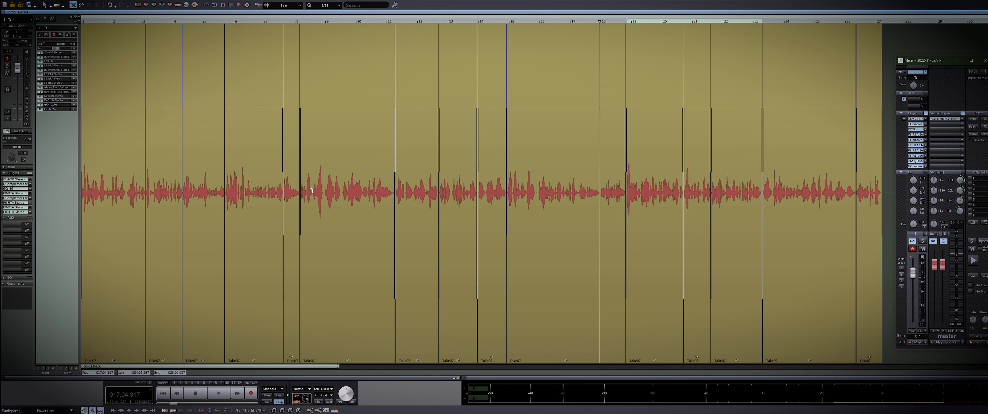
pyautogui.click(230, 194)
pyautogui.press('space')
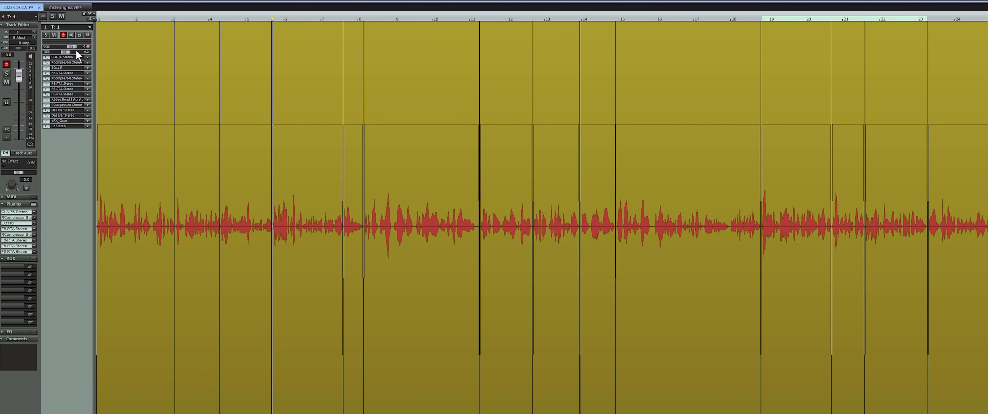
# Enlarge the vertical display of track 1's waveform and reduce it partway to inspect the vocal's peaks
pyautogui.hotkey('ctrl', 'Up')
pyautogui.hotkey('ctrl', 'Up')
pyautogui.hotkey('ctrl', 'Up')
pyautogui.hotkey('ctrl', 'Up')
pyautogui.hotkey('ctrl', 'Up')
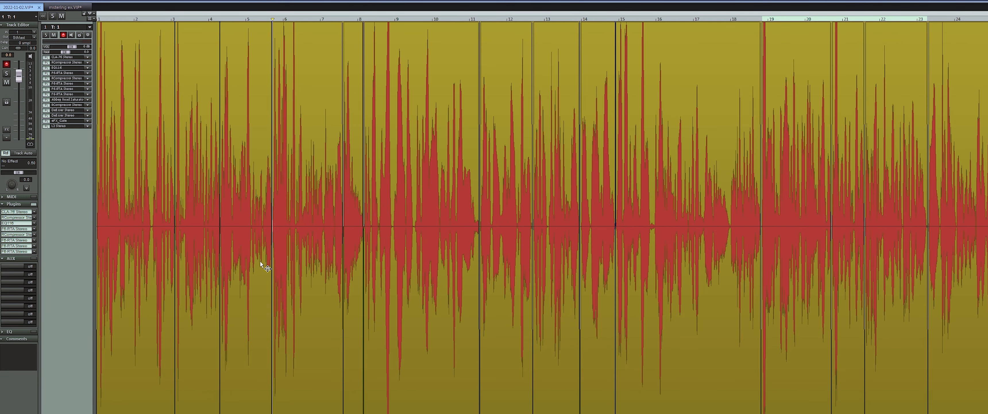
pyautogui.hotkey('ctrl', 'Down')
pyautogui.hotkey('ctrl', 'Down')
pyautogui.hotkey('ctrl', 'Down')
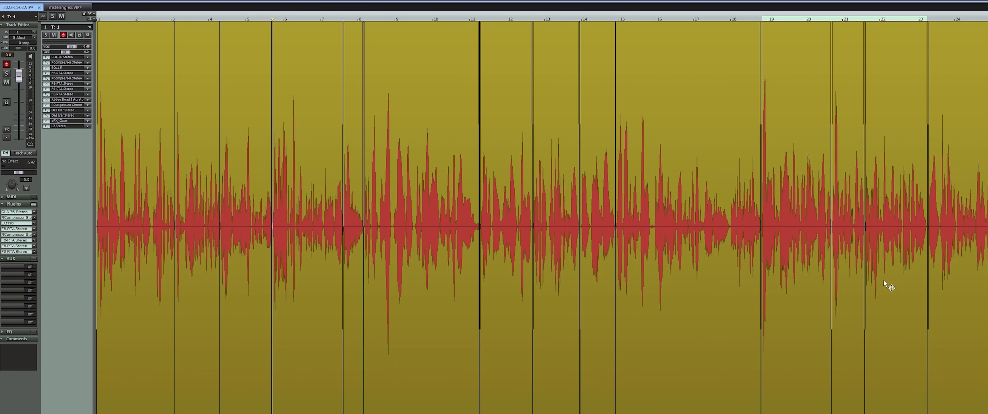
# Switch to the project mstering ex.VIP, place the playhead near bar 8 and activate the Scheps 73 Stereo in master slot 1
pyautogui.click(66, 7)
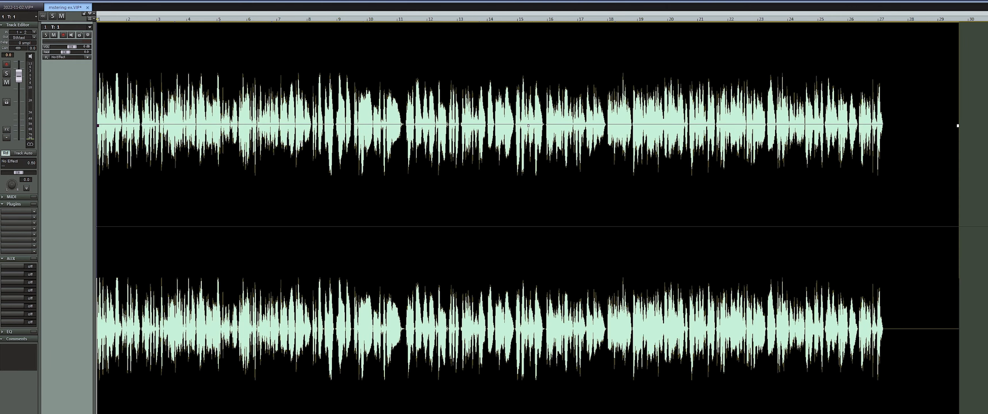
pyautogui.click(317, 115)
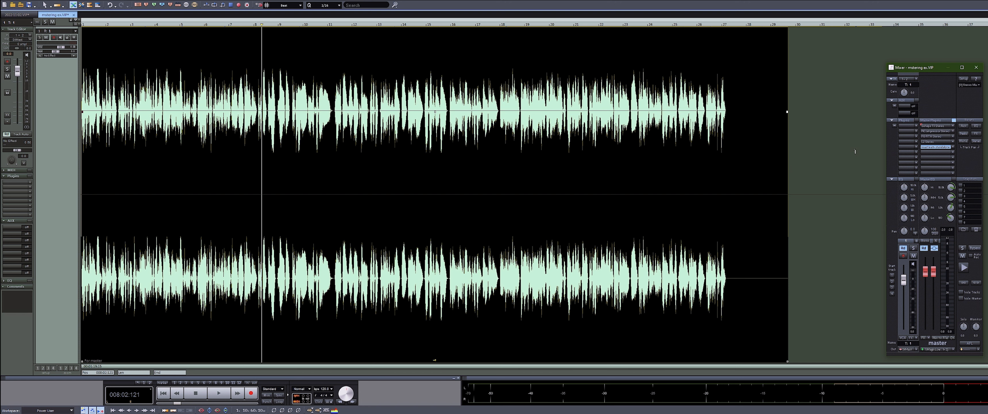
pyautogui.click(931, 125)
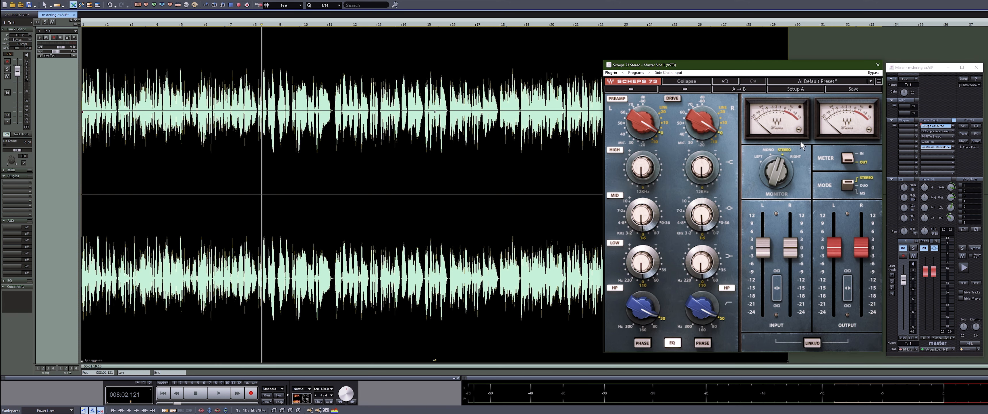
pyautogui.moveTo(731, 68); pyautogui.dragTo(677, 69)
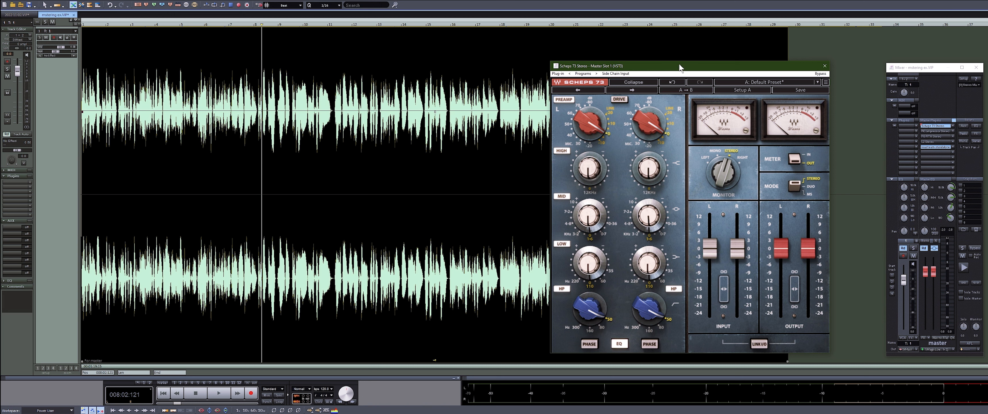
pyautogui.moveTo(680, 63); pyautogui.dragTo(680, 62)
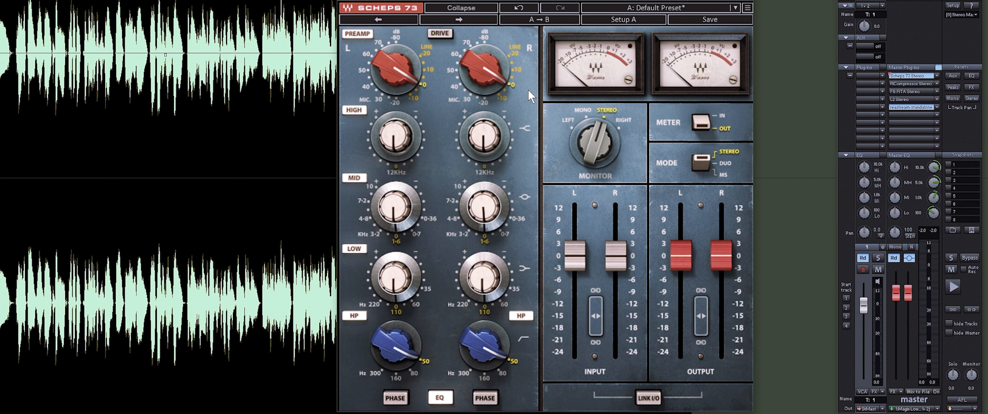
# Examine the High, Mid and Low EQ settings of the Scheps 73
pyautogui.click(400, 142)
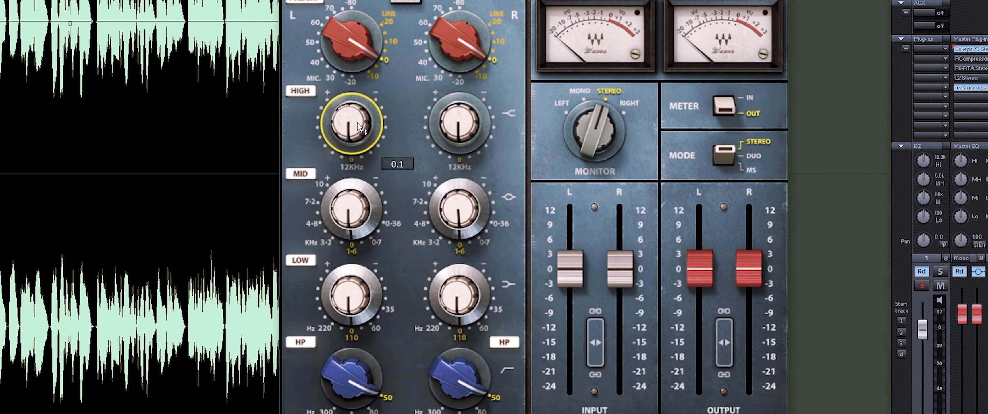
pyautogui.moveTo(400, 137)
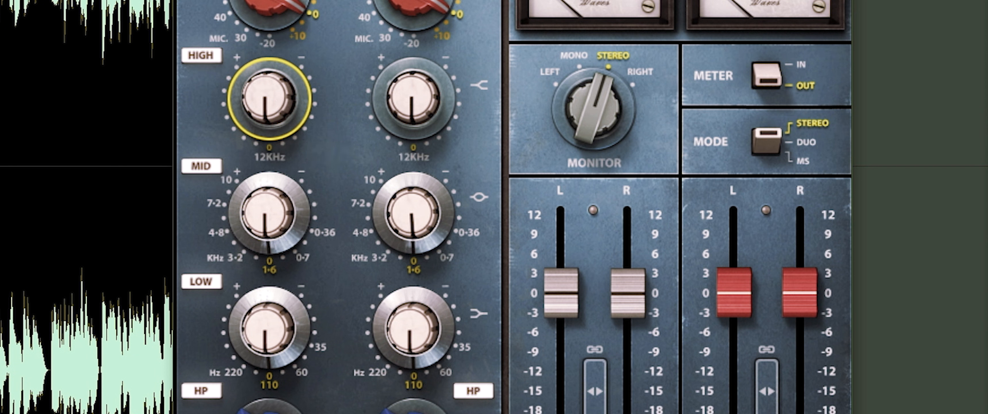
pyautogui.moveTo(262, 221)
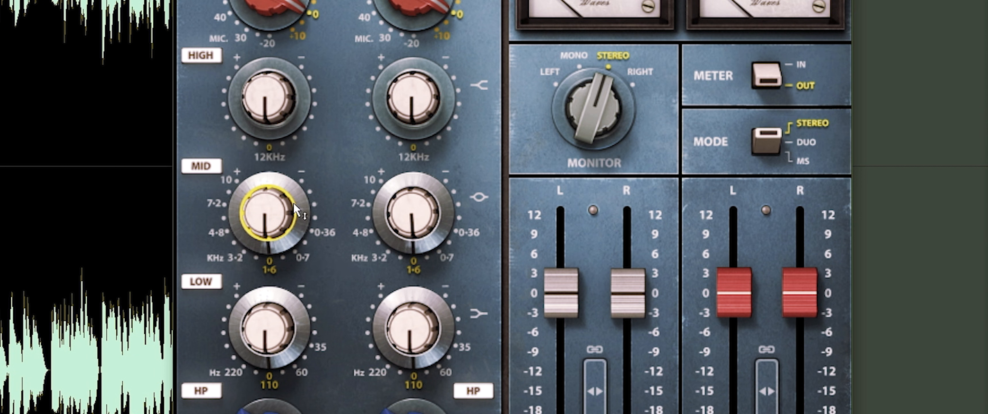
pyautogui.moveTo(266, 333)
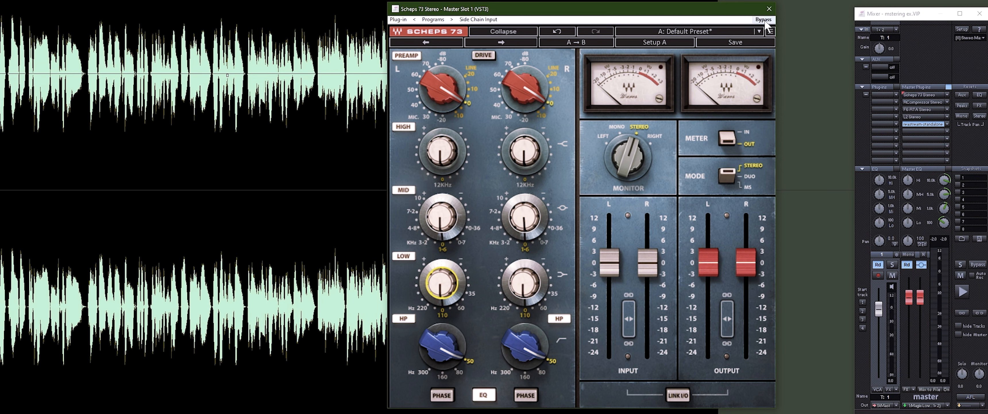
# Play the recording with the Scheps 73 bypassed and active to compare the sound, and close the plugin
pyautogui.click(765, 19)
pyautogui.press('space')
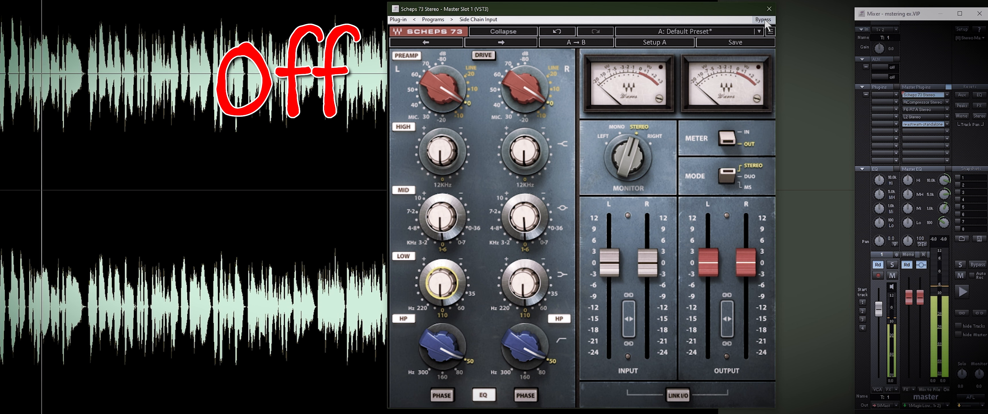
pyautogui.click(764, 19)
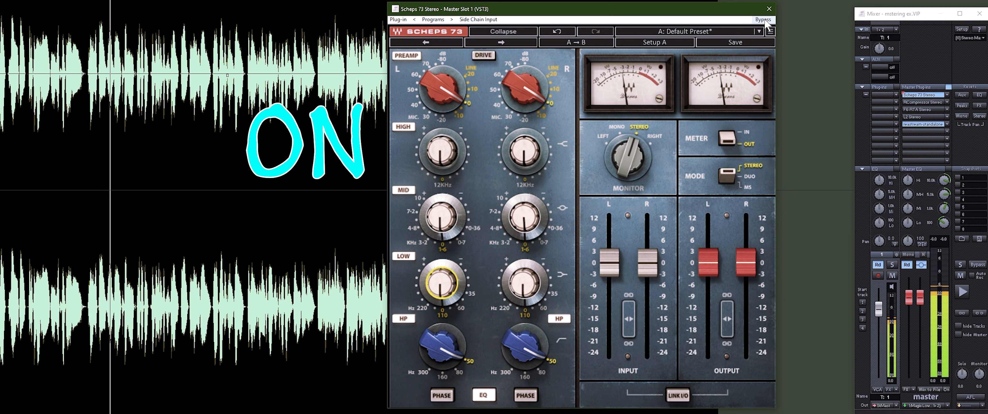
pyautogui.press('space')
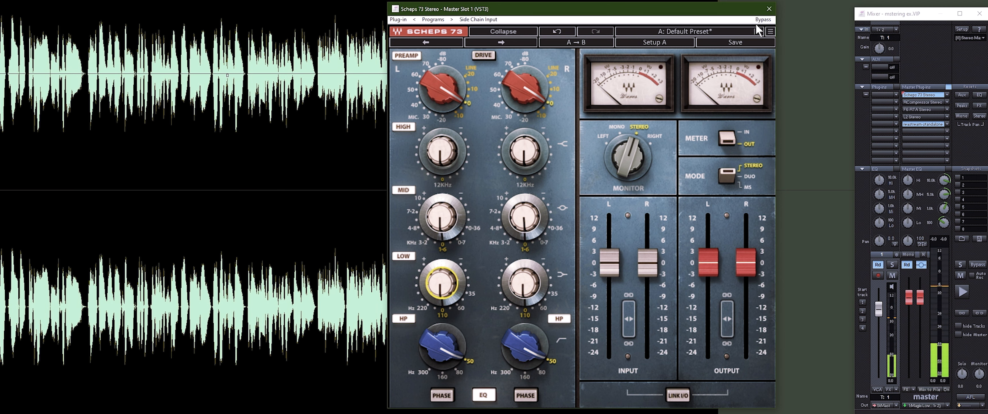
pyautogui.click(772, 11)
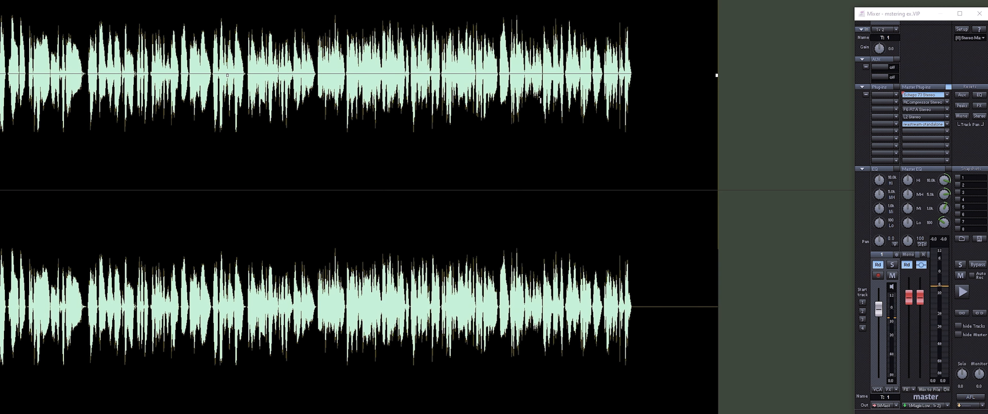
# Activate the RCompressor Stereo in master slot 2, play the recording through it and close the plugin
pyautogui.click(922, 110)
pyautogui.click(919, 102)
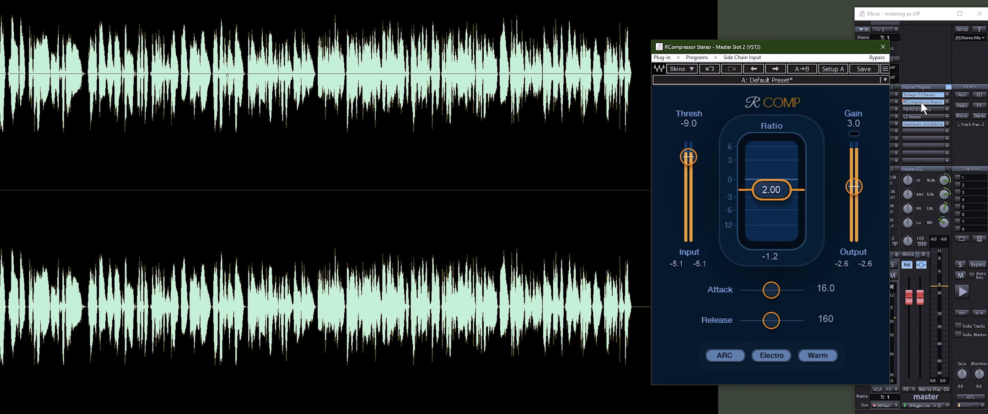
pyautogui.moveTo(723, 41); pyautogui.dragTo(475, 24)
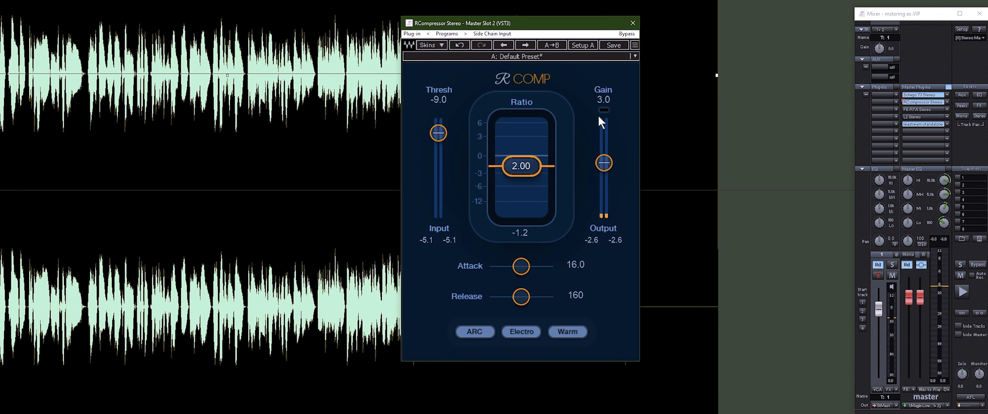
pyautogui.moveTo(561, 28); pyautogui.dragTo(537, 35)
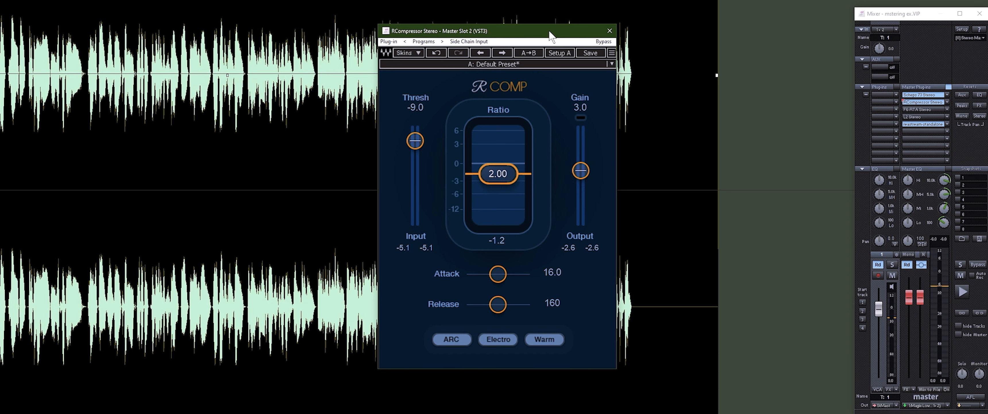
pyautogui.moveTo(551, 37); pyautogui.dragTo(530, 31)
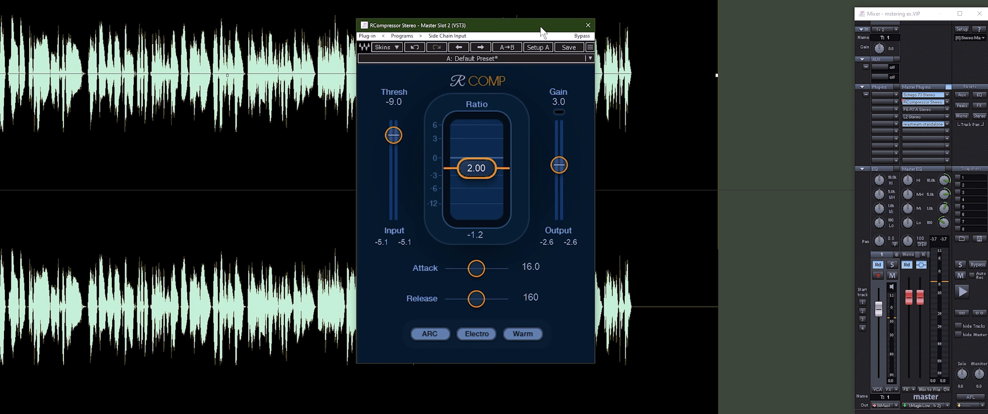
pyautogui.press('space')
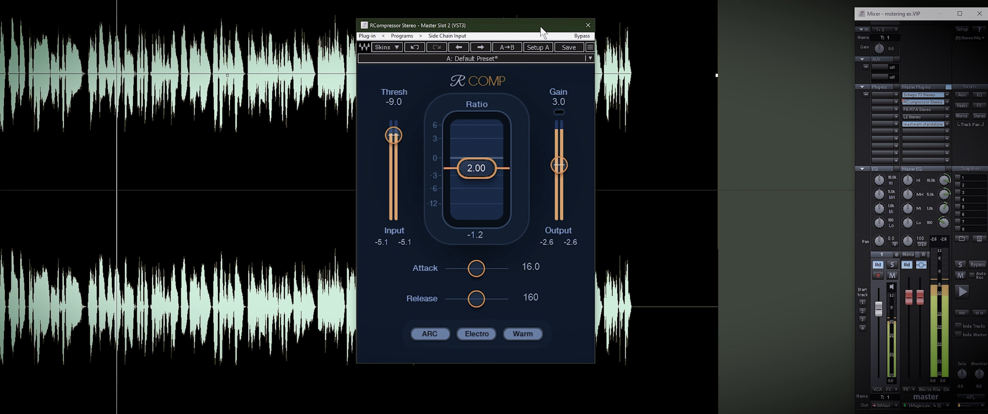
pyautogui.press('space')
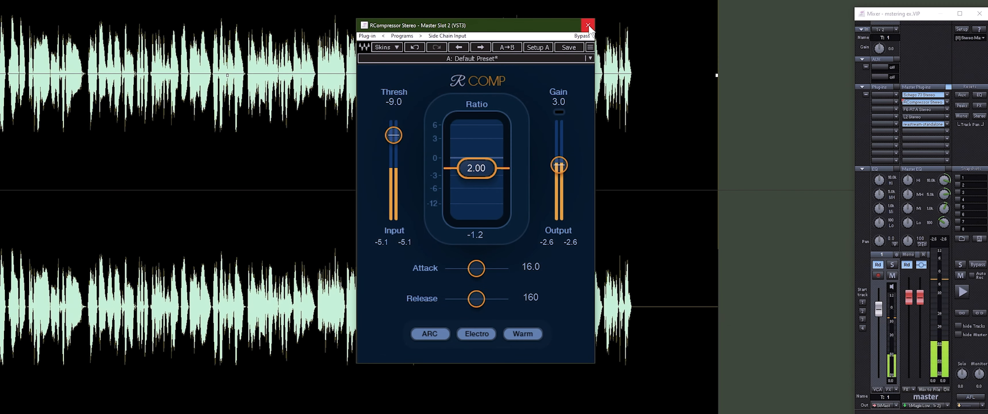
pyautogui.click(588, 25)
# Activate the F6-RTA Stereo in master slot 3 and arrange its window to show its EQ settings
pyautogui.click(919, 111)
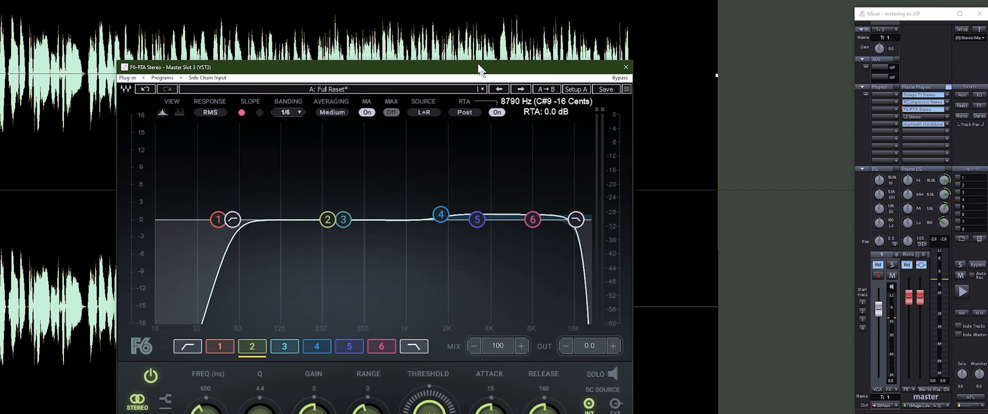
pyautogui.moveTo(481, 70); pyautogui.dragTo(436, 17)
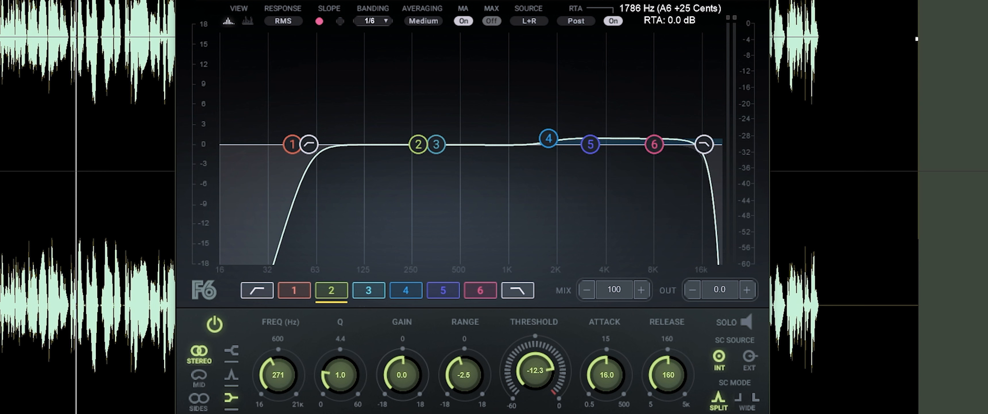
pyautogui.moveTo(549, 1); pyautogui.dragTo(542, 0)
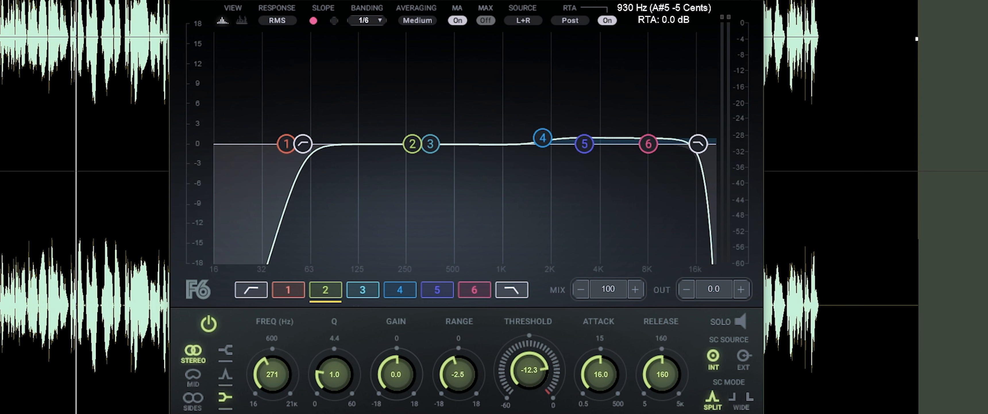
# Set the frequency of F6 band 2 to 283 Hz
pyautogui.moveTo(468, 0); pyautogui.dragTo(462, 0)
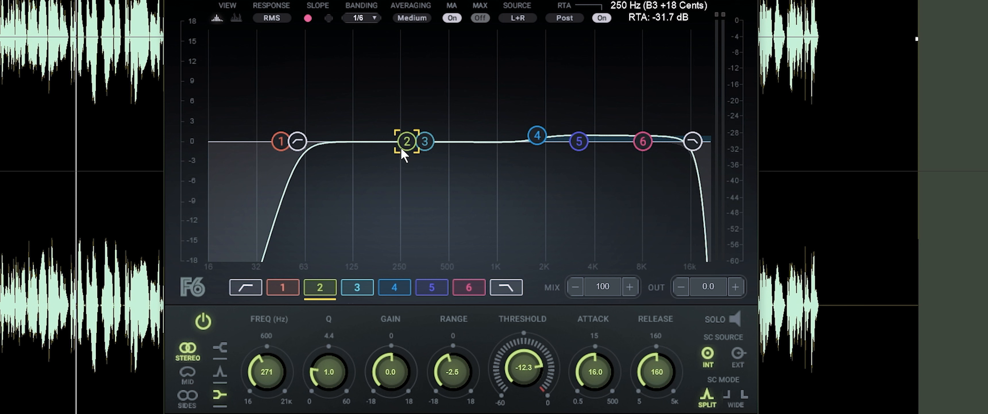
pyautogui.moveTo(408, 141)
pyautogui.mouseDown()
pyautogui.moveTo(407, 171)
pyautogui.moveTo(406, 97)
pyautogui.moveTo(410, 141)
pyautogui.mouseUp()
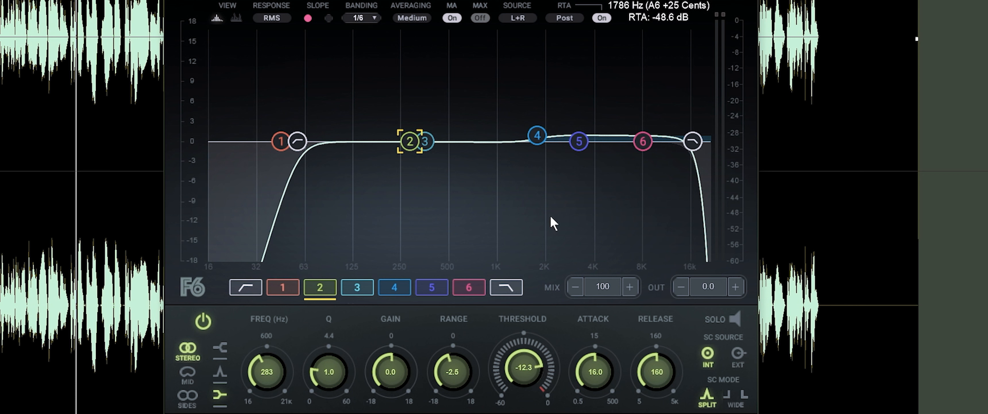
# Examine the settings of F6 bands 5 and 6, and play the recording through the plugin with its window moved aside
pyautogui.click(578, 141)
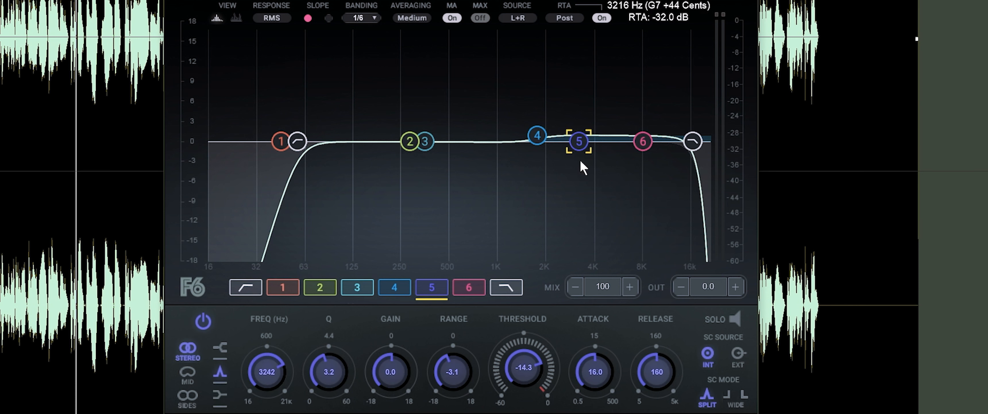
pyautogui.click(644, 148)
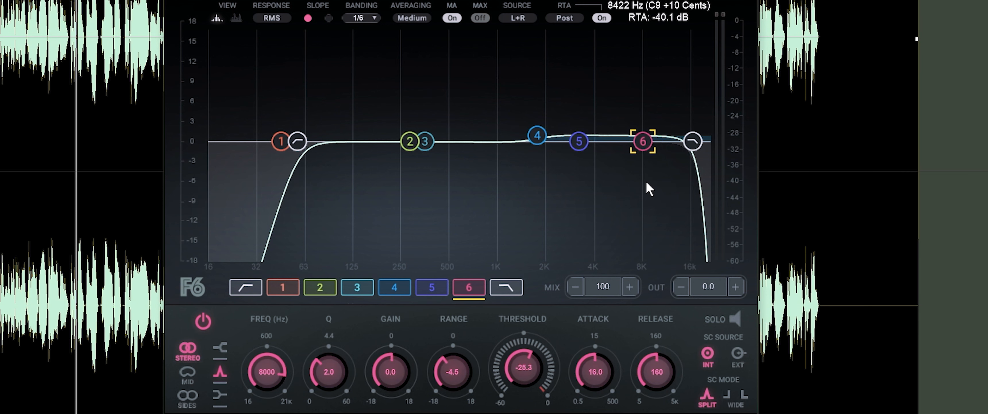
pyautogui.moveTo(577, 0); pyautogui.dragTo(779, 0)
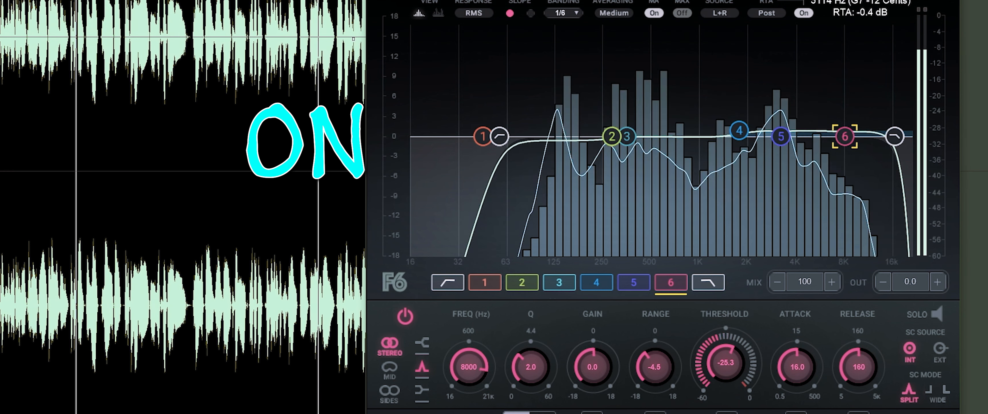
pyautogui.press('space')
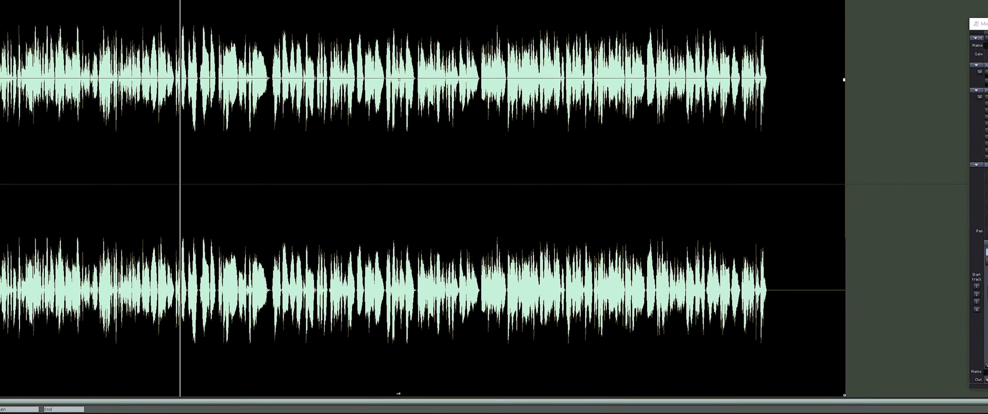
# Activate the L2 Stereo in master slot 4, set its threshold to -4.5 while checking playback, and close the plugin
pyautogui.rightClick(938, 140)
pyautogui.moveTo(599, 182); pyautogui.dragTo(563, 174)
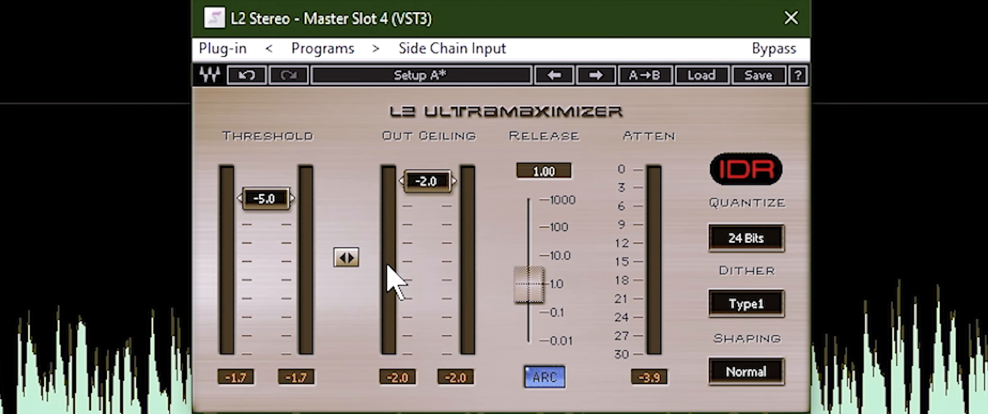
pyautogui.press('space')
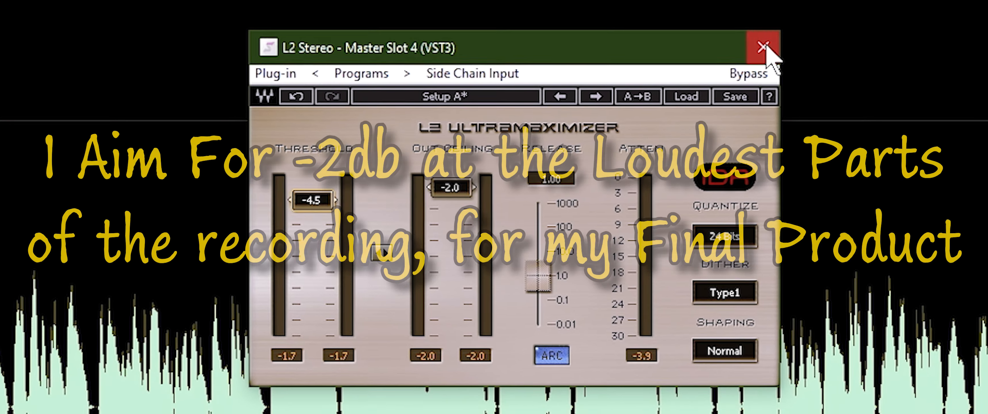
pyautogui.click(787, 22)
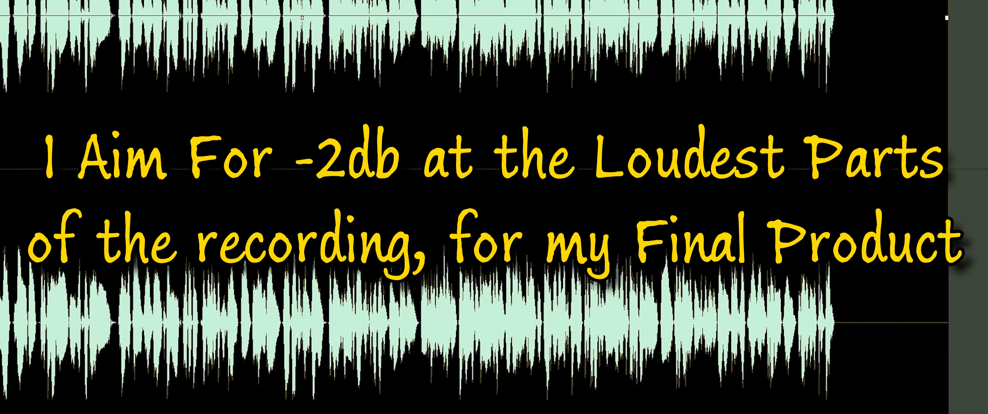